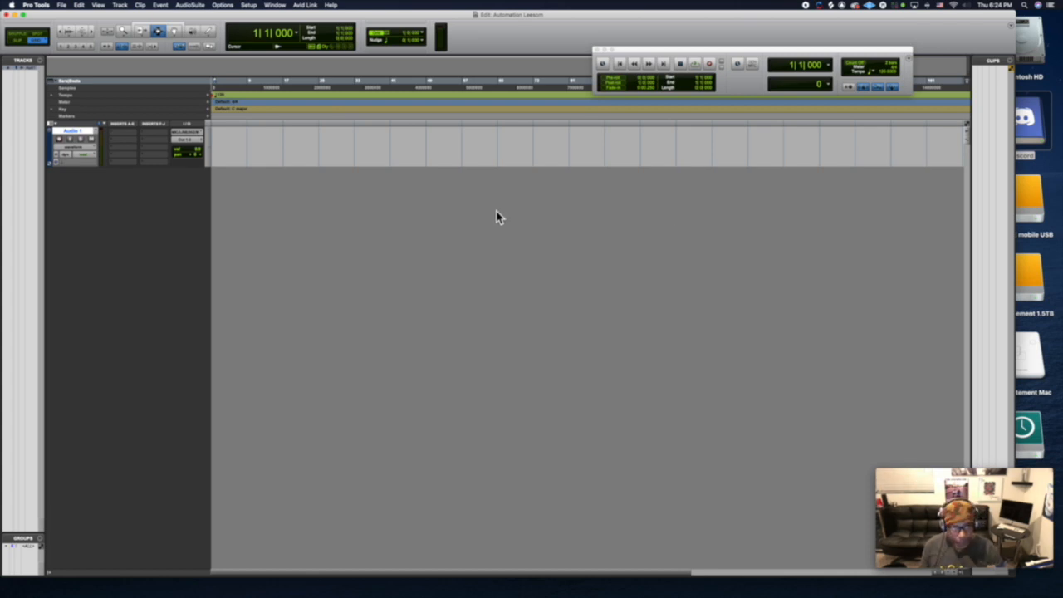
Bring up the Mix window and return to the Edit window.
{"action": "key", "text": "super+equal"}
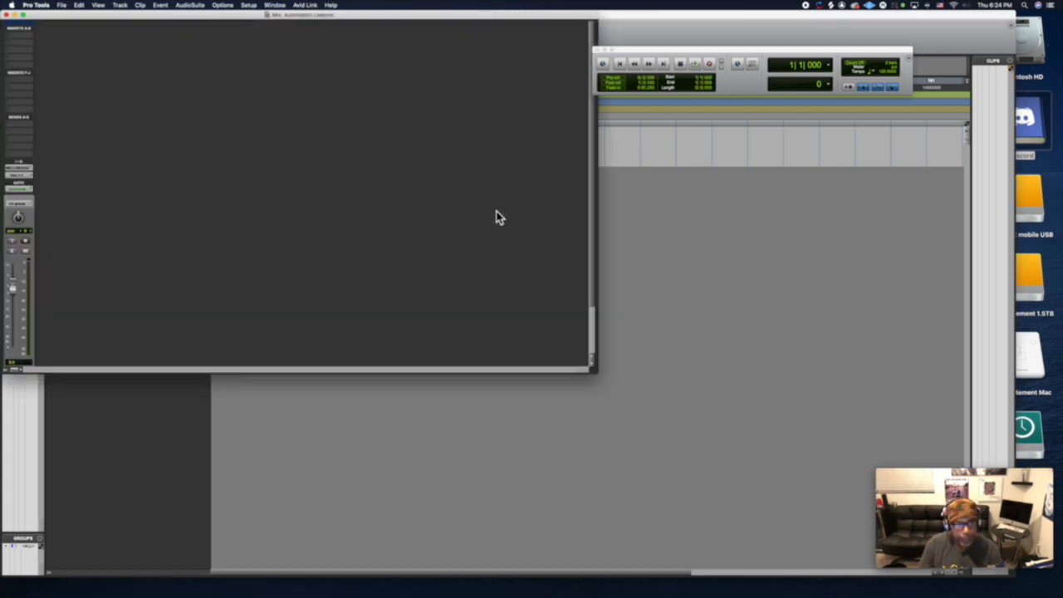
{"action": "key", "text": "super+equal"}
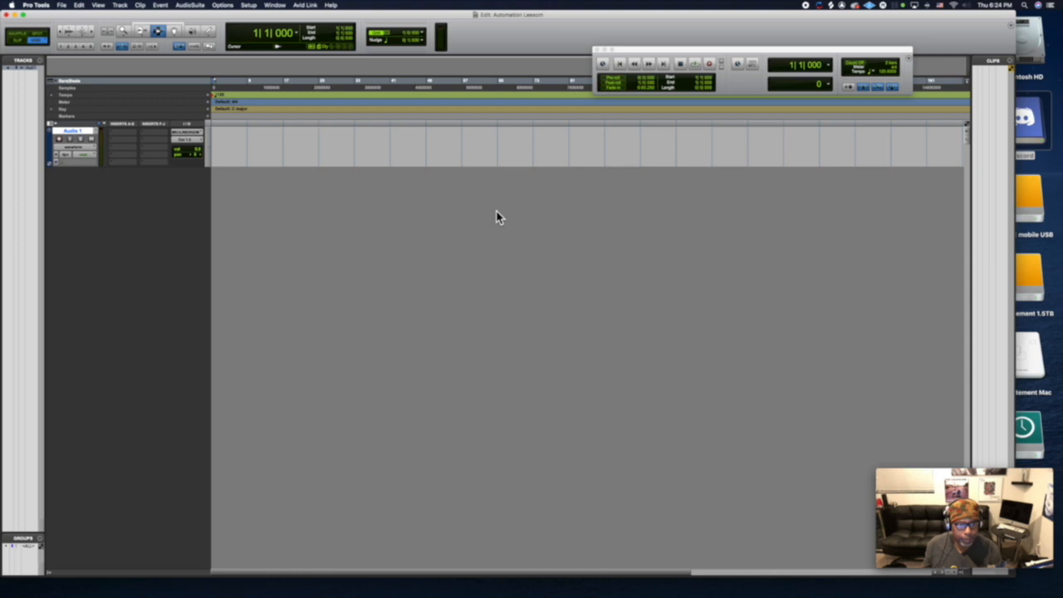
Set the Audio 1 track height to large.
{"action": "left_click", "coordinate": [210, 163]}
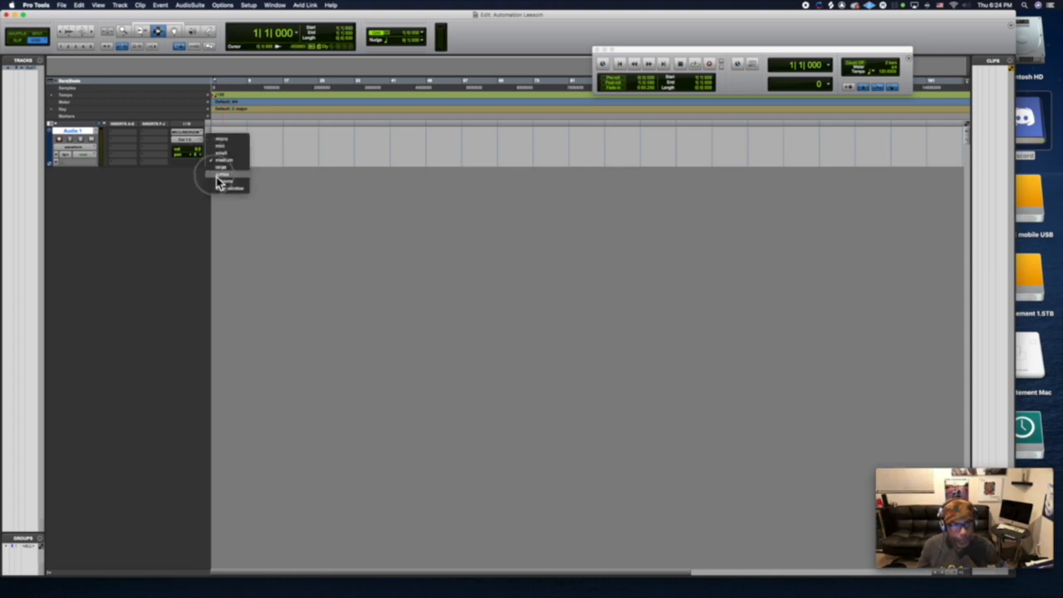
{"action": "left_click", "coordinate": [221, 174]}
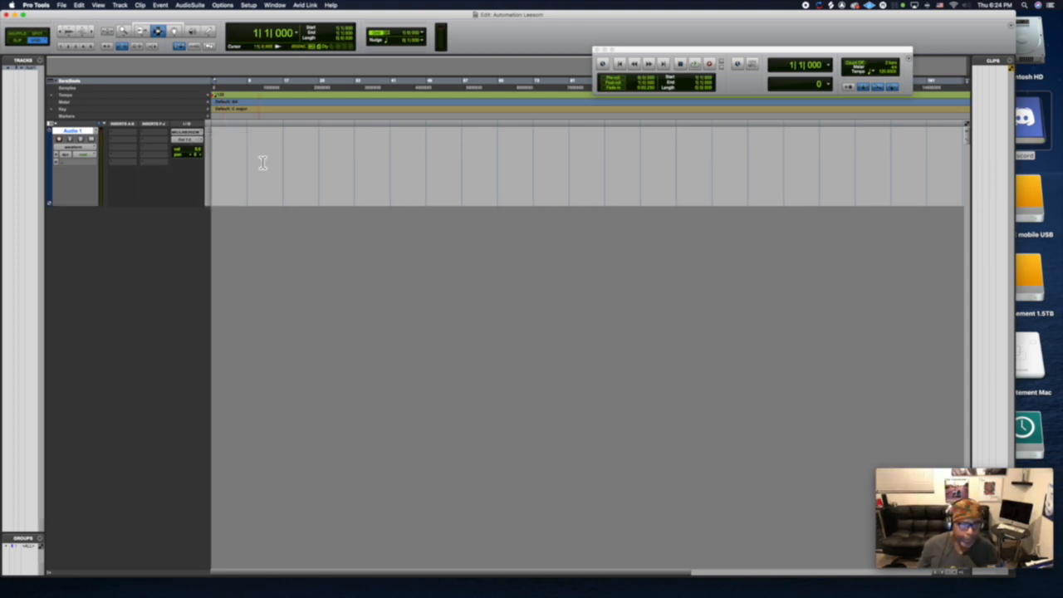
{"action": "left_click", "coordinate": [211, 166]}
{"action": "left_click", "coordinate": [211, 193]}
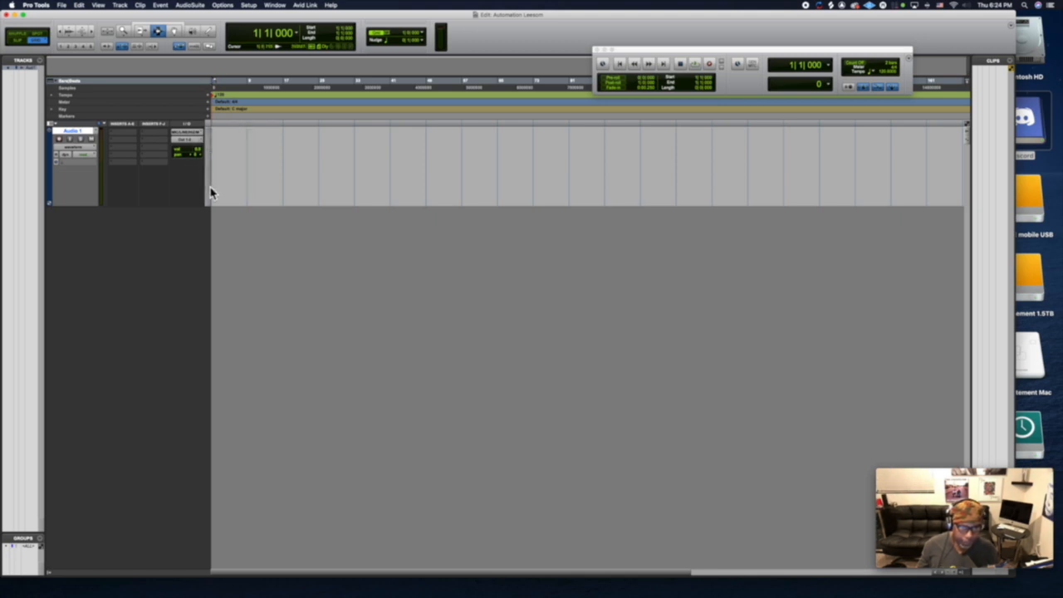
{"action": "left_click", "coordinate": [210, 181]}
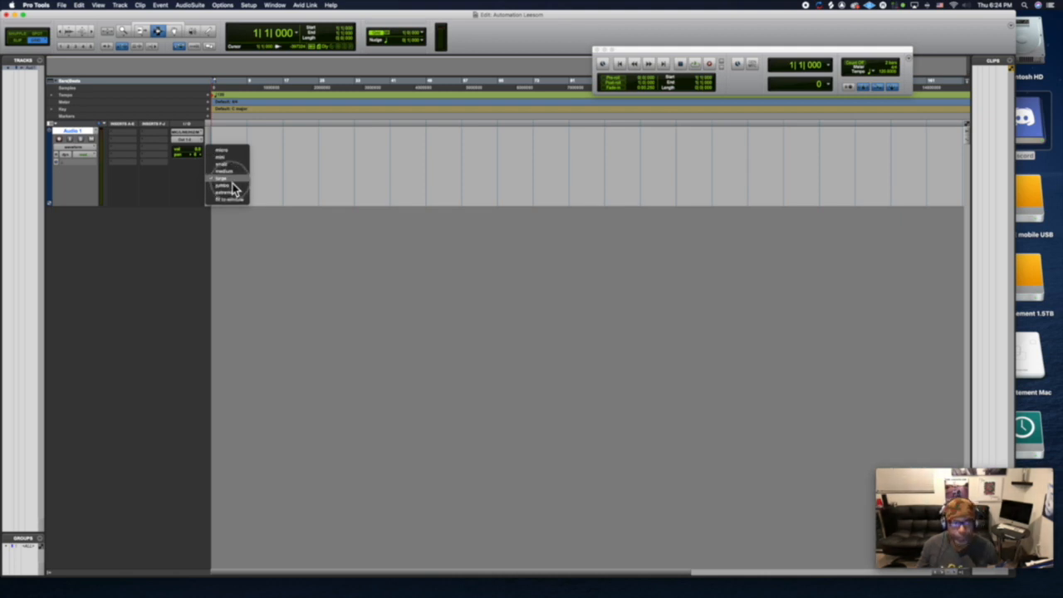
{"action": "left_click", "coordinate": [233, 186]}
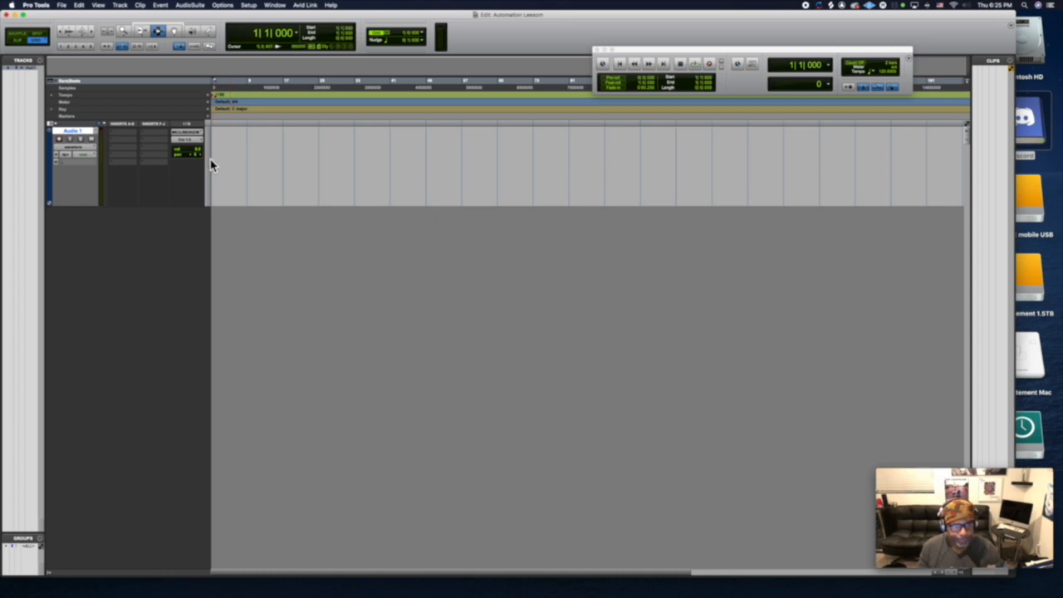
Switch the Audio 1 track view to volume and back to waveform.
{"action": "left_click", "coordinate": [80, 154]}
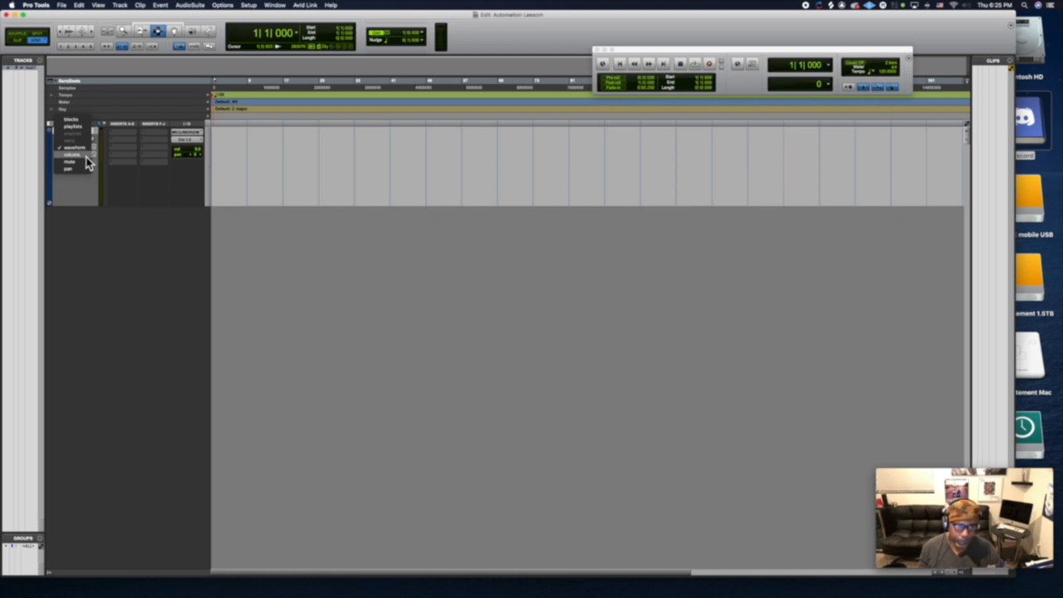
{"action": "left_click", "coordinate": [87, 157]}
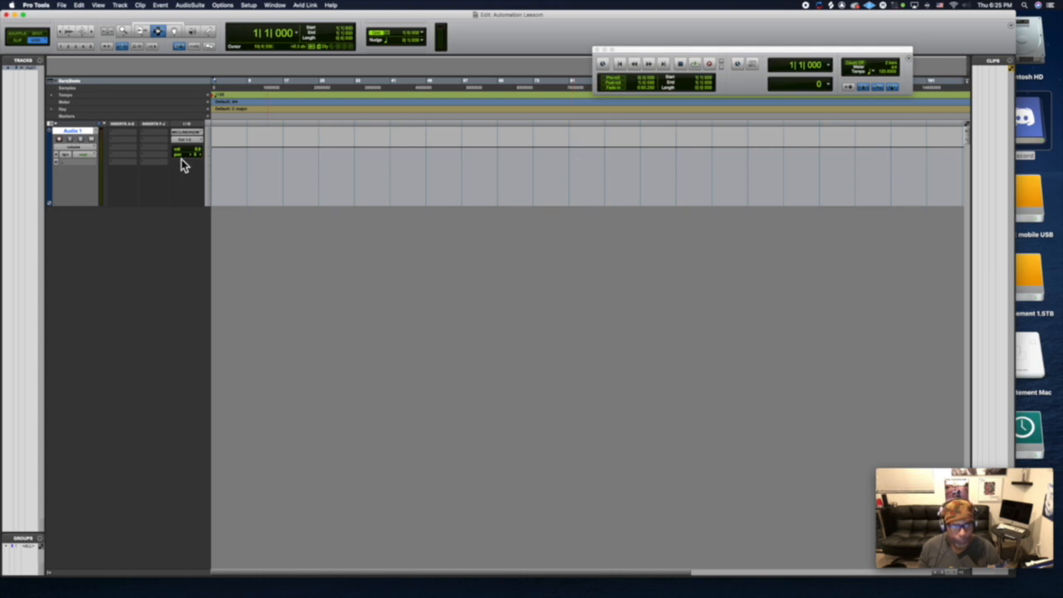
{"action": "left_click", "coordinate": [73, 147]}
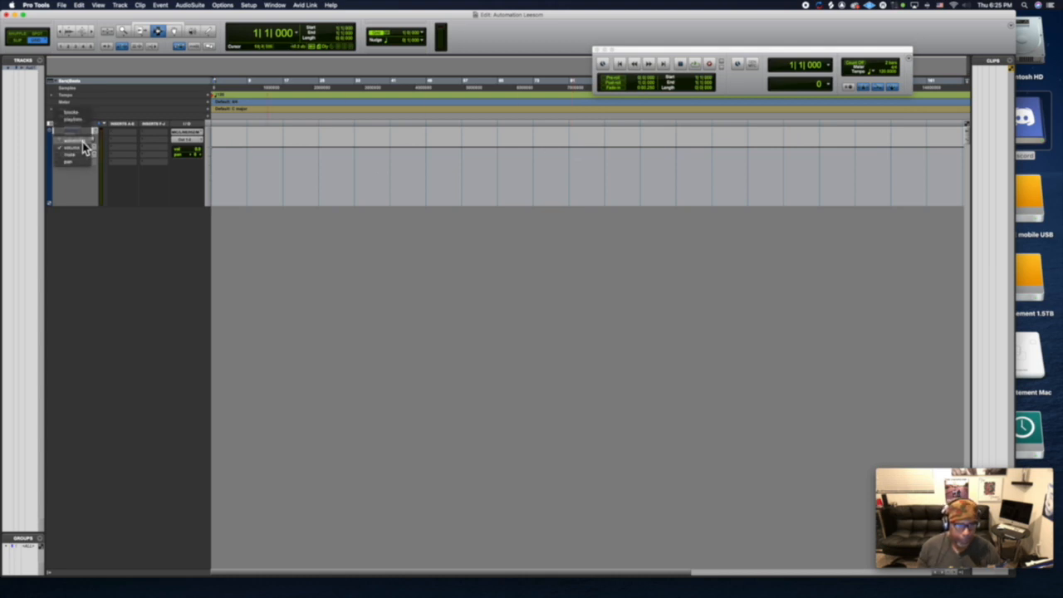
{"action": "left_click", "coordinate": [83, 147]}
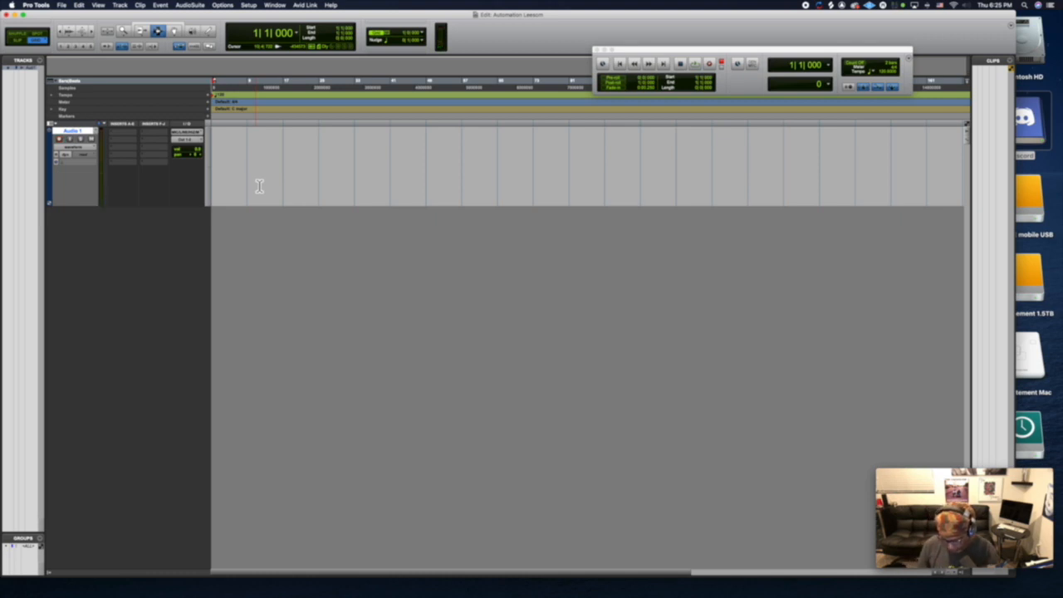
Record a spoken take of about three and a half bars on Audio 1 from the session start.
{"action": "key", "text": "super+space"}
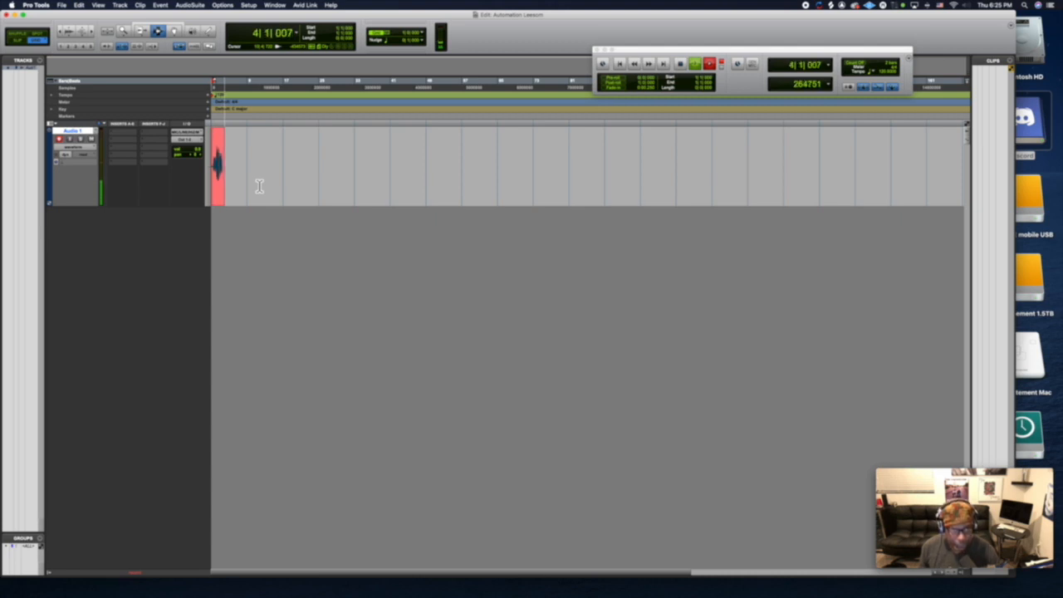
{"action": "key", "text": "space"}
{"action": "key", "text": "t"}
{"action": "key", "text": "t"}
{"action": "key", "text": "t"}
{"action": "key", "text": "t"}
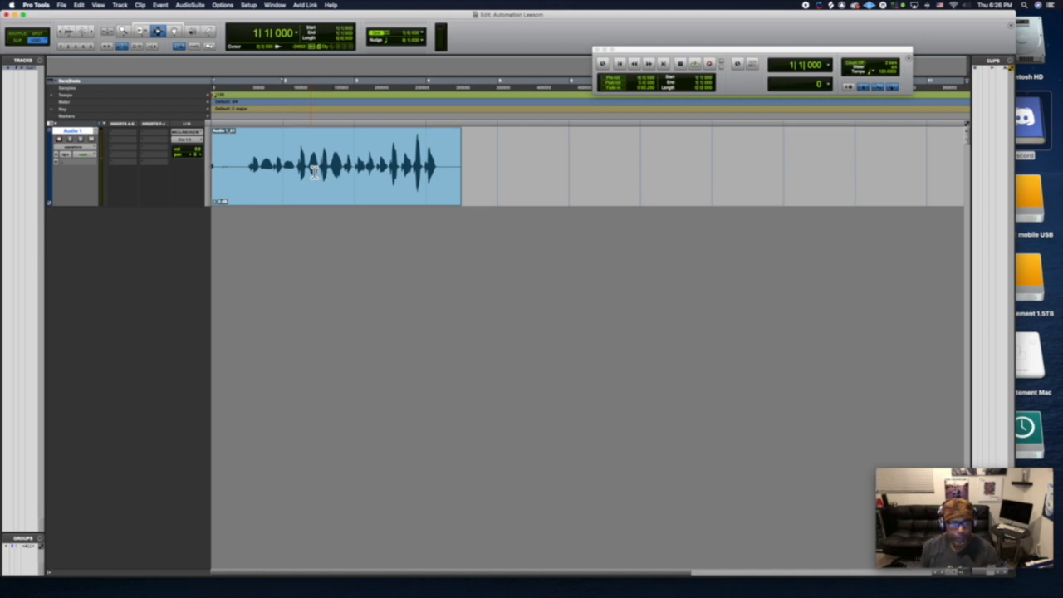
Lower the Audio 1 track volume and play back the recorded clip.
{"action": "left_click_drag", "start_coordinate": [189, 153], "coordinate": [187, 161]}
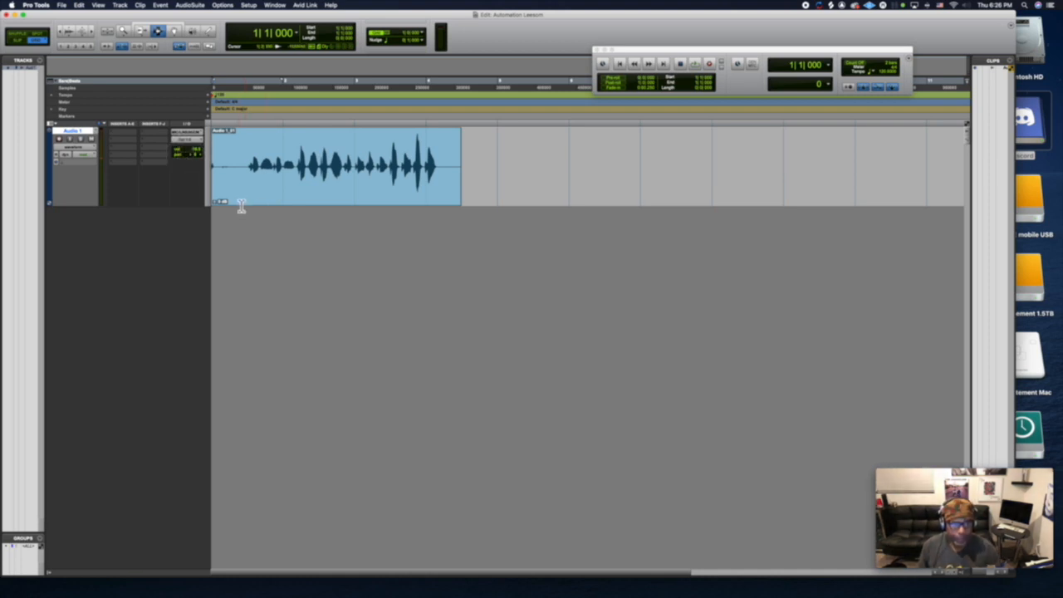
{"action": "key", "text": "space"}
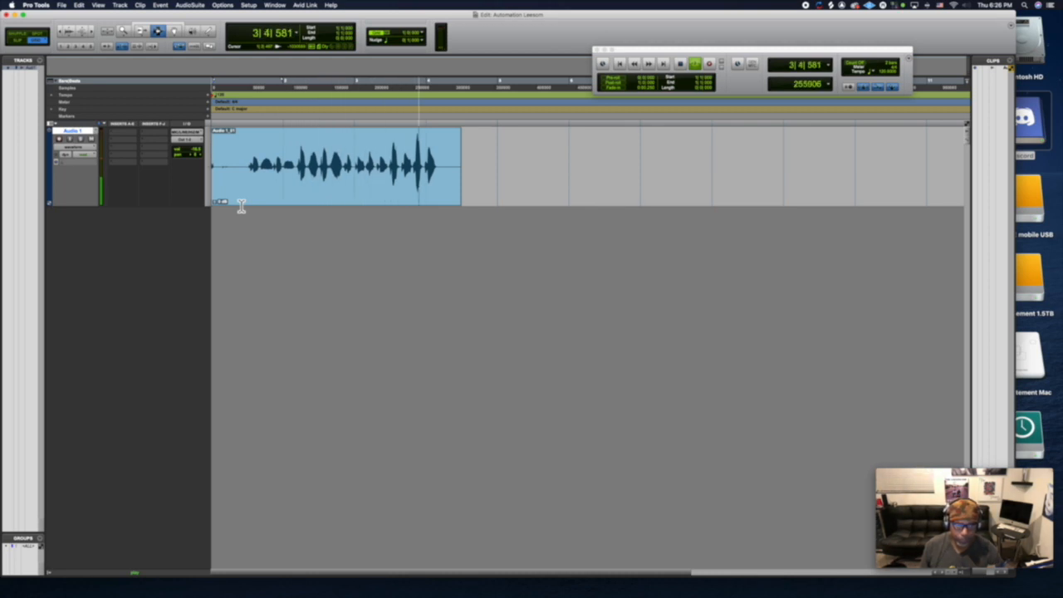
{"action": "key", "text": "space"}
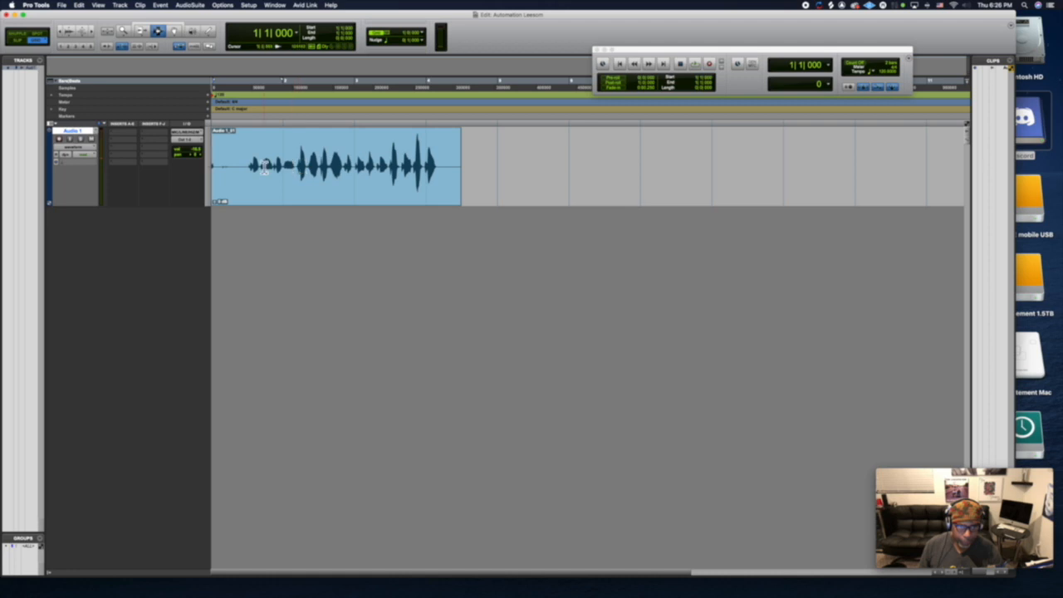
Switch to Slip edit mode, and select and audition the first phrase of the recorded clip.
{"action": "left_click_drag", "start_coordinate": [254, 165], "coordinate": [286, 169]}
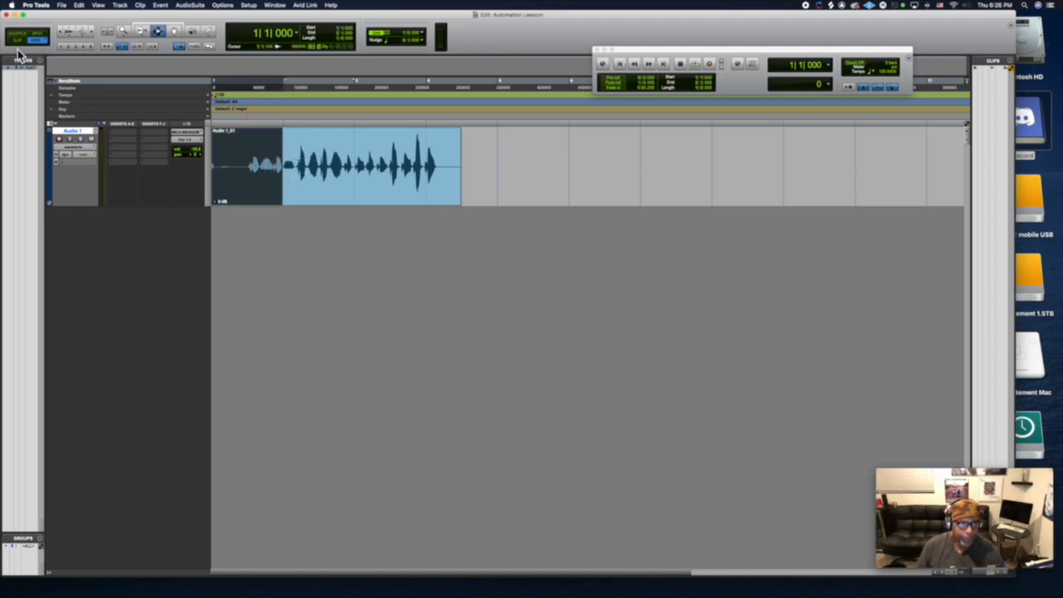
{"action": "left_click", "coordinate": [18, 40]}
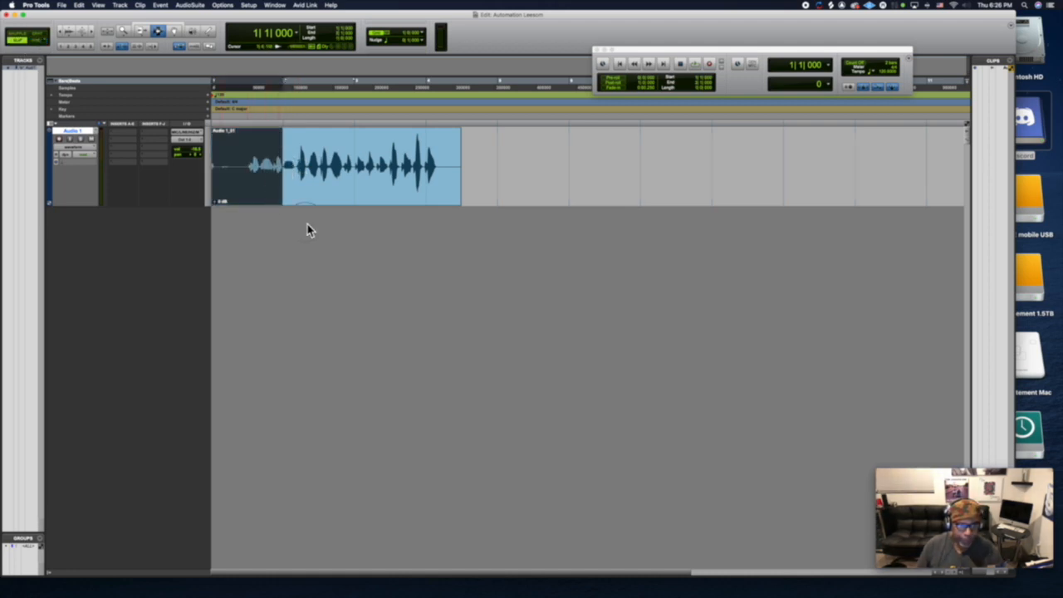
{"action": "left_click", "coordinate": [324, 190]}
{"action": "left_click_drag", "start_coordinate": [244, 165], "coordinate": [297, 183]}
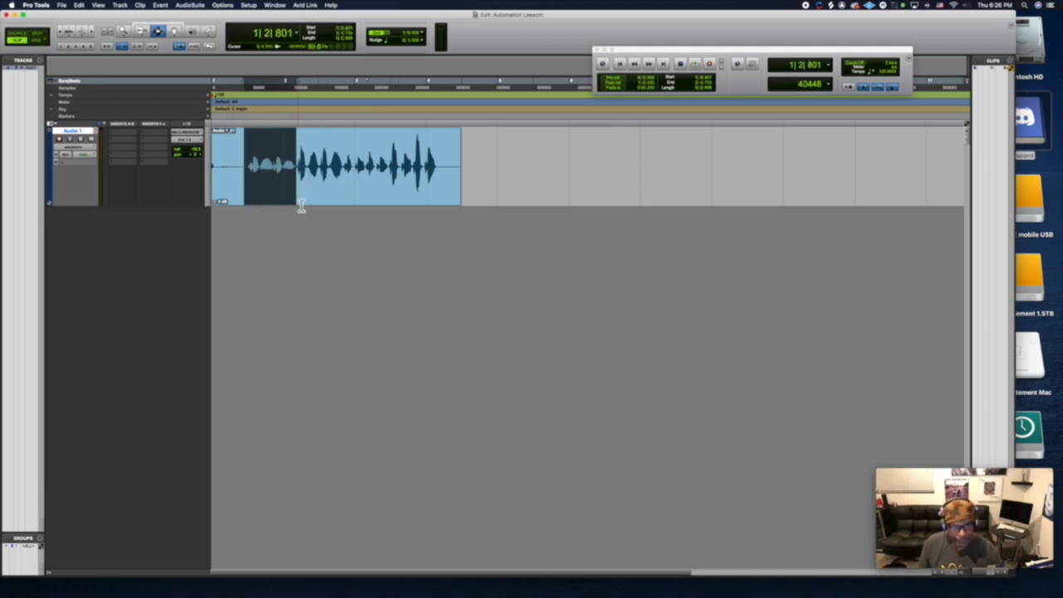
{"action": "key", "text": "space"}
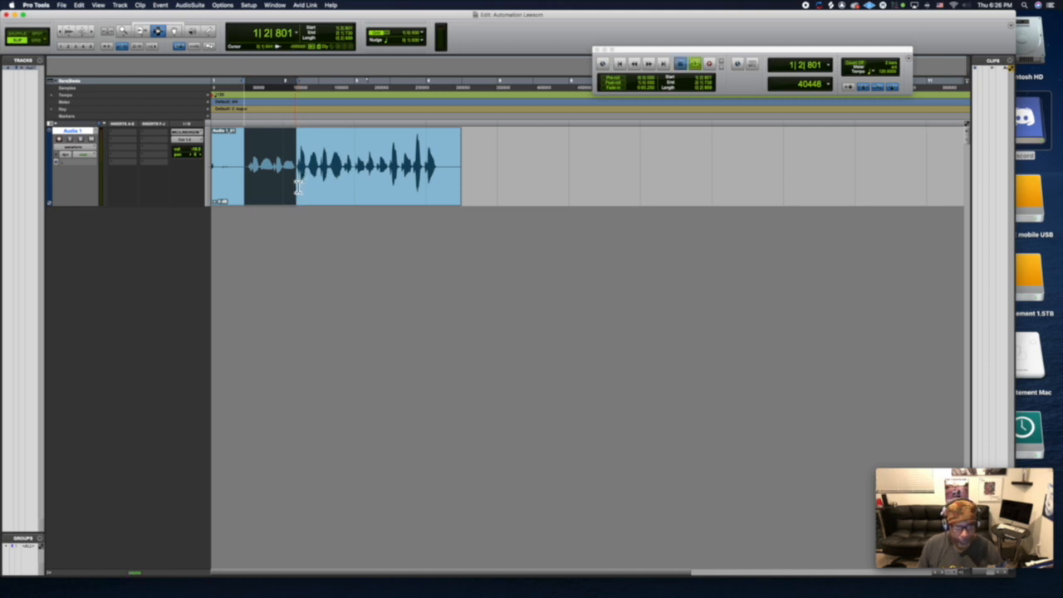
{"action": "key", "text": "space"}
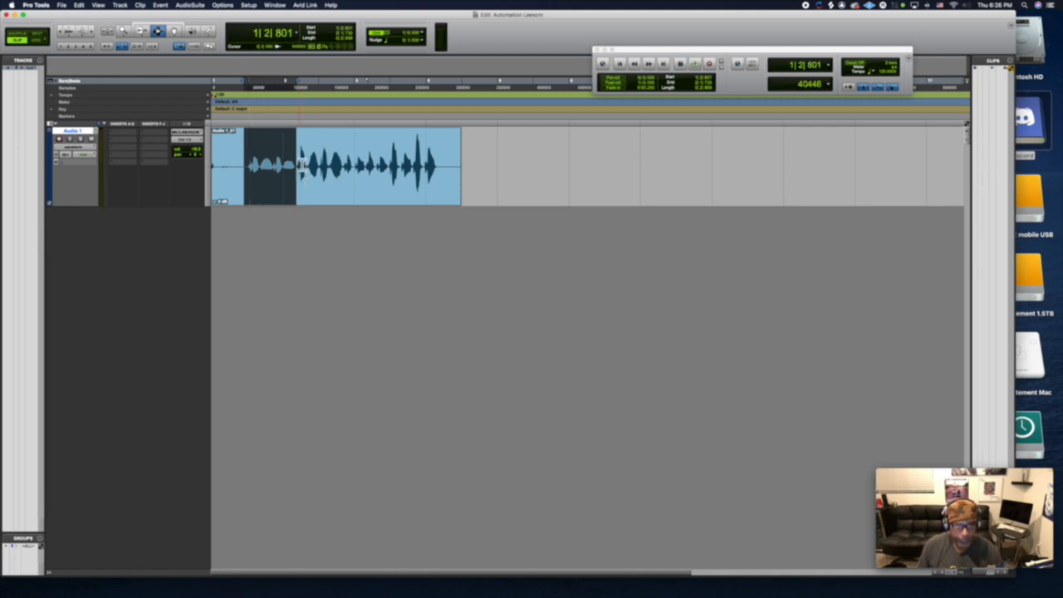
Select and audition the louder second phrase of the recorded clip.
{"action": "left_click", "coordinate": [301, 165]}
{"action": "left_click_drag", "start_coordinate": [301, 165], "coordinate": [348, 176]}
{"action": "key", "text": "space"}
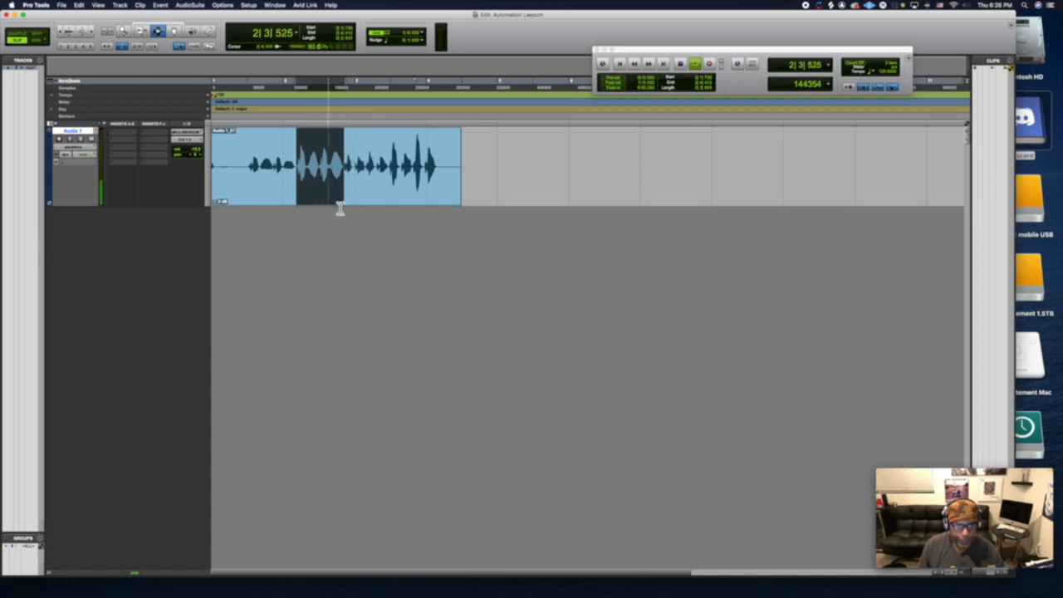
{"action": "key", "text": "space"}
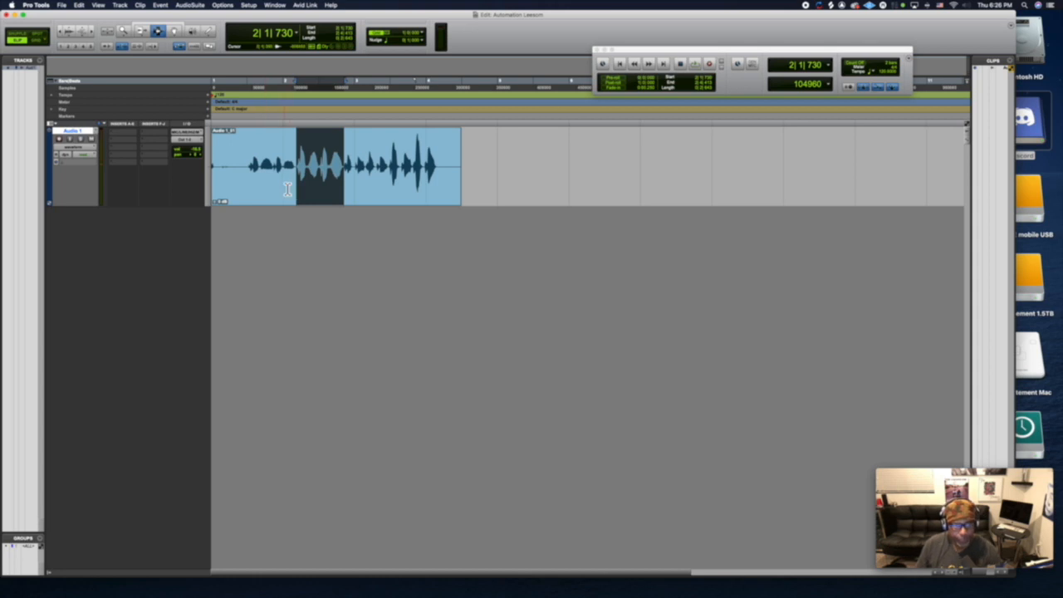
Try separating the quiet first phrase into its own clip for a clip gain adjustment, and undo it.
{"action": "left_click_drag", "start_coordinate": [244, 166], "coordinate": [298, 161]}
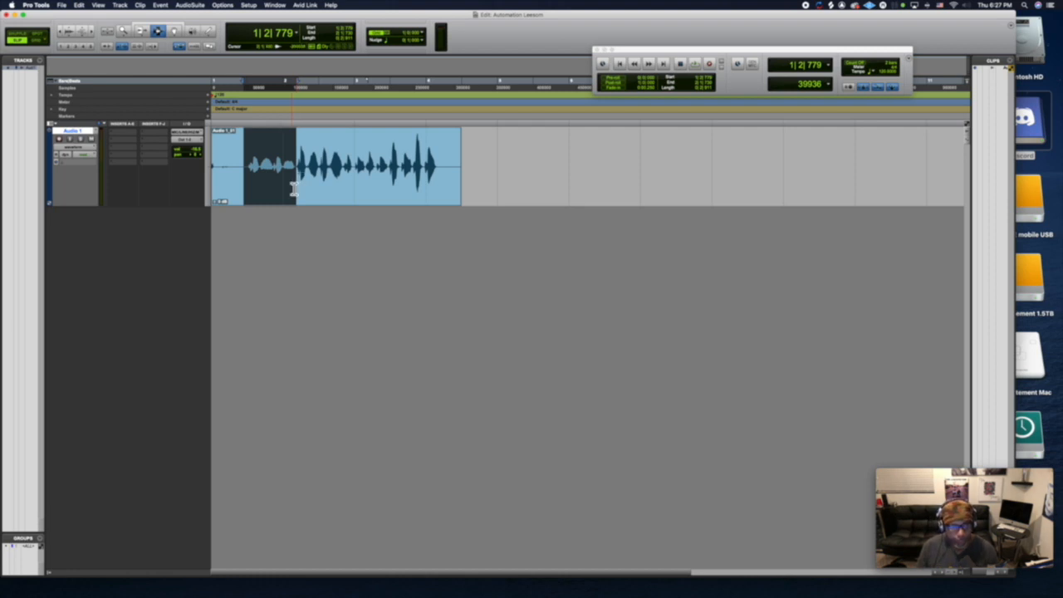
{"action": "key", "text": "super+e"}
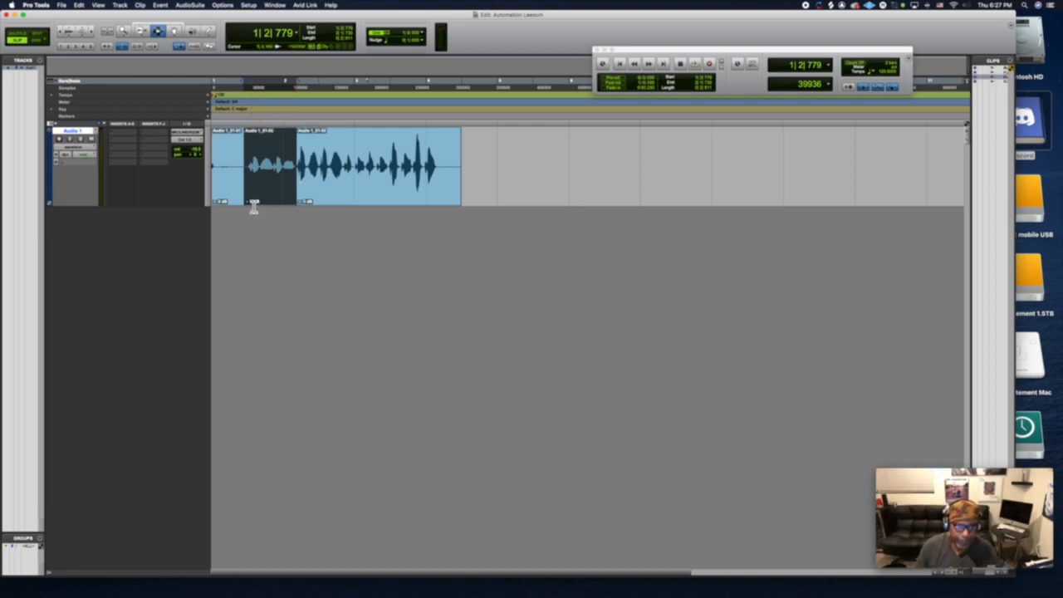
{"action": "left_click_drag", "start_coordinate": [249, 206], "coordinate": [254, 206]}
{"action": "key", "text": "super+z"}
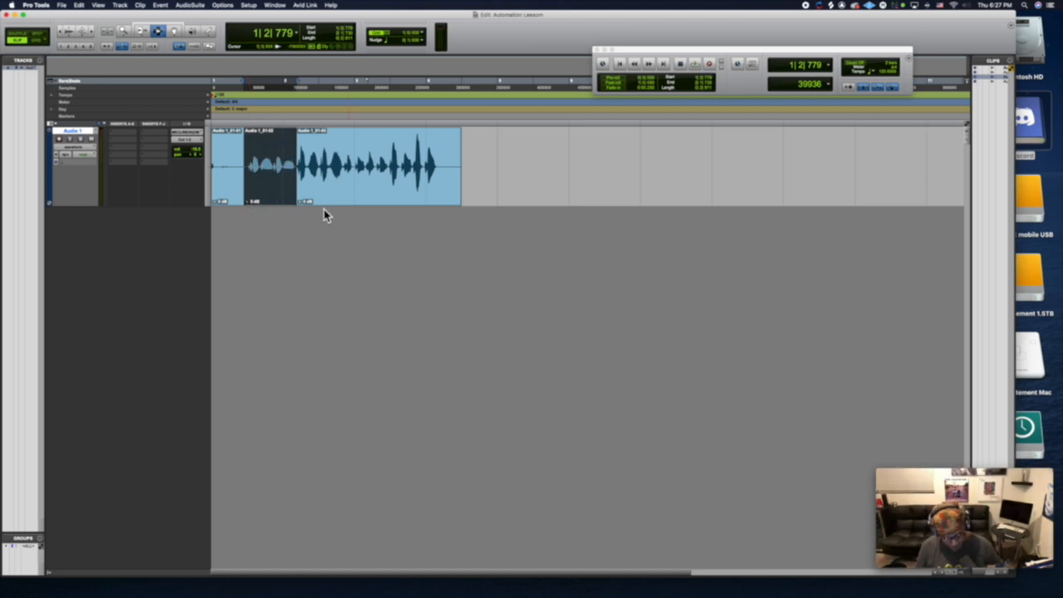
{"action": "key", "text": "super+z"}
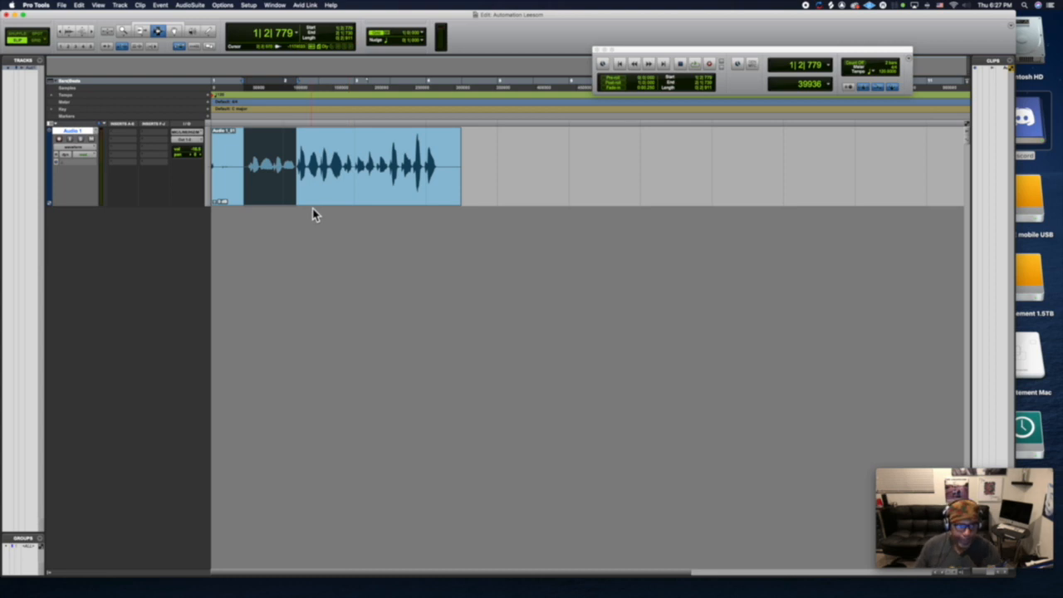
Show the volume automation view on Audio 1 and set the track height to jumbo.
{"action": "left_click", "coordinate": [80, 155]}
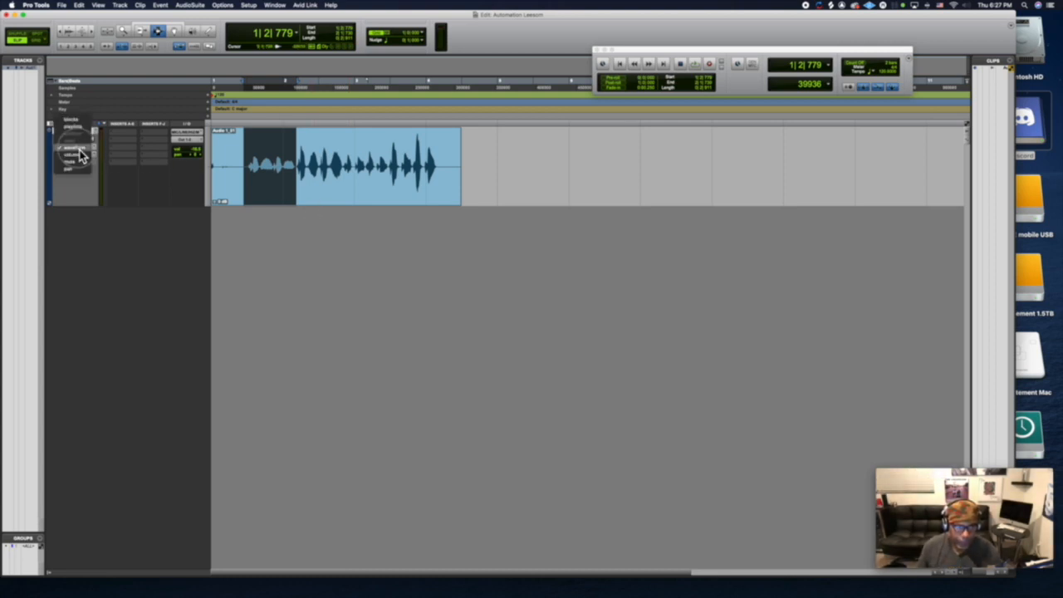
{"action": "left_click", "coordinate": [83, 156]}
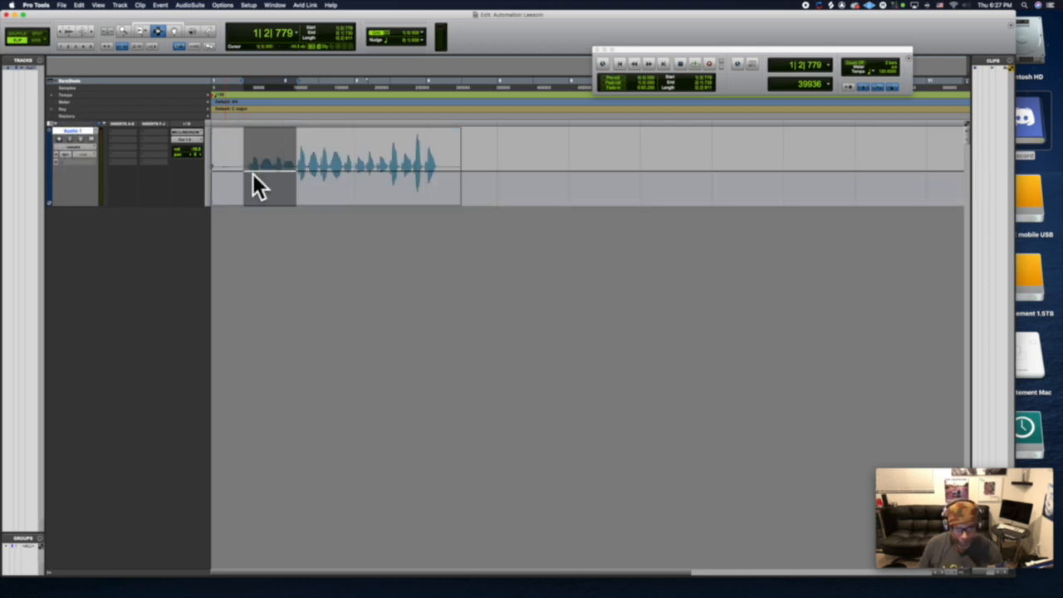
{"action": "left_click", "coordinate": [406, 184]}
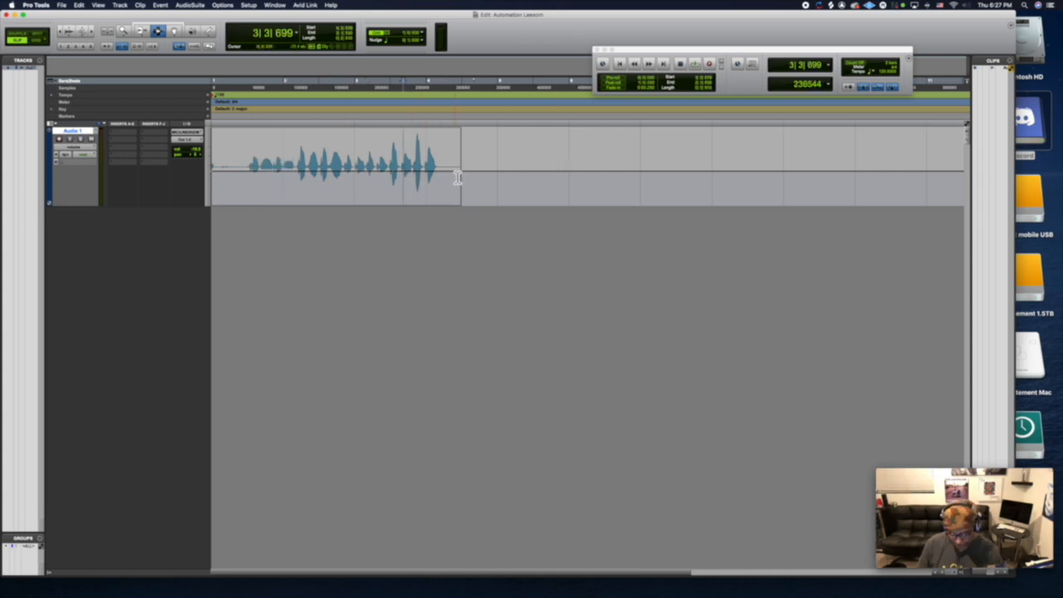
{"action": "key", "text": "super+bracketright"}
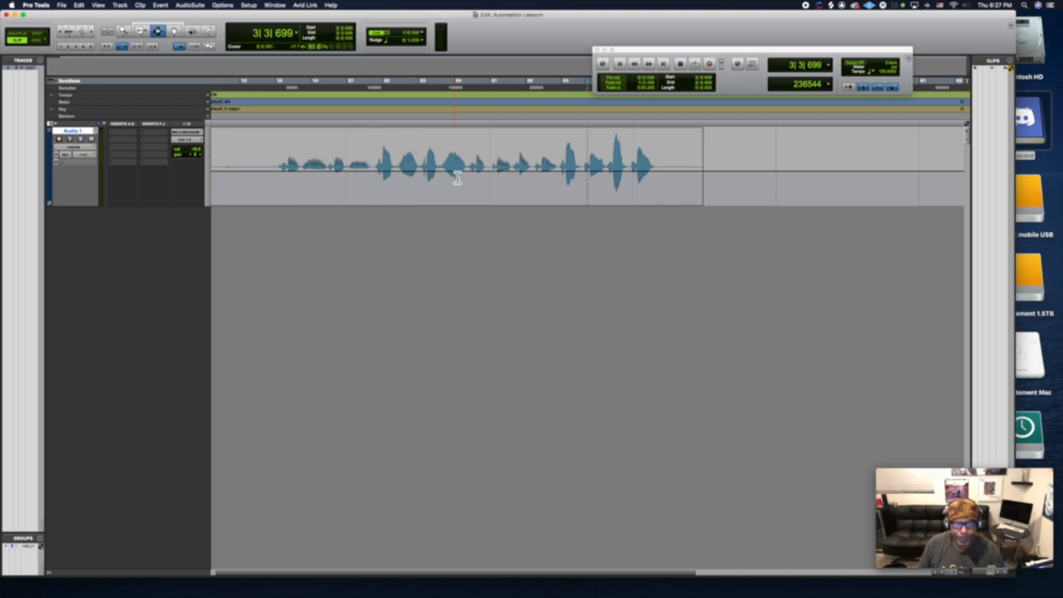
{"action": "left_click", "coordinate": [454, 176]}
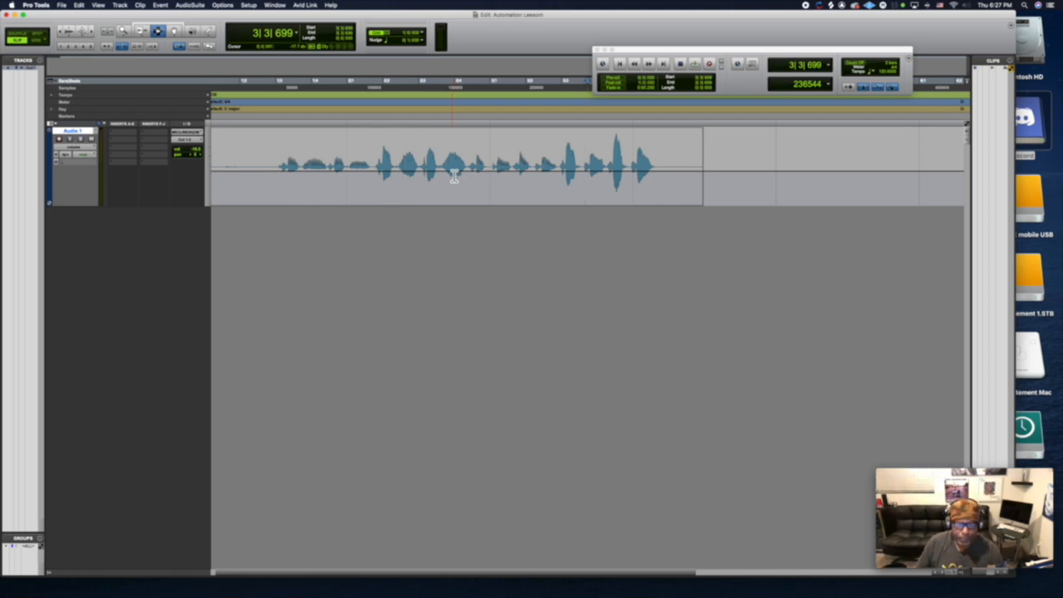
{"action": "left_click", "coordinate": [208, 157]}
{"action": "left_click", "coordinate": [221, 167]}
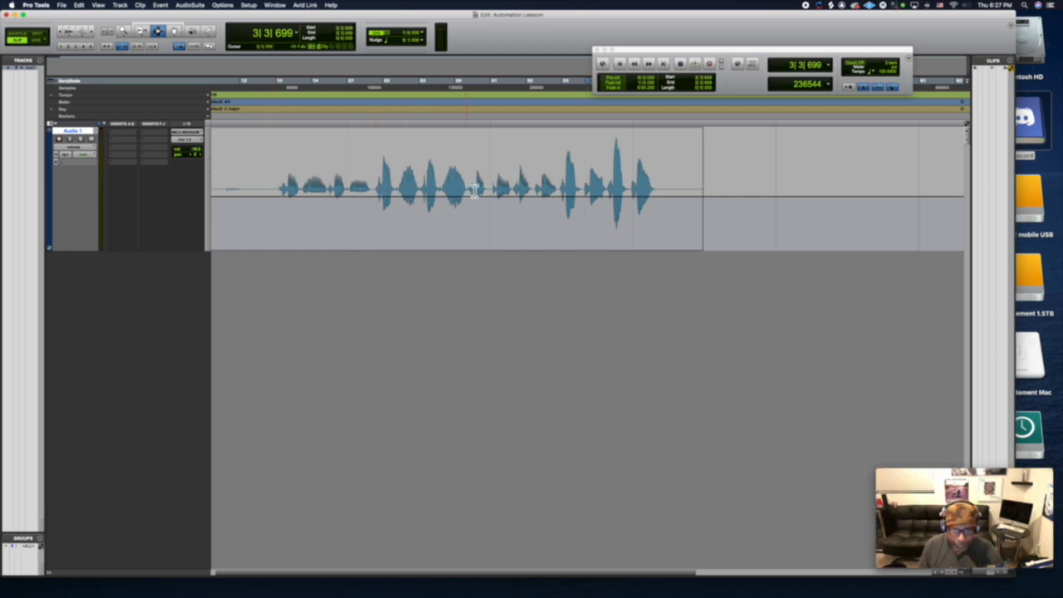
Select the quiet first phrase in the volume automation view and activate the Smart Tool.
{"action": "left_click", "coordinate": [275, 187]}
{"action": "left_click_drag", "start_coordinate": [305, 189], "coordinate": [376, 204]}
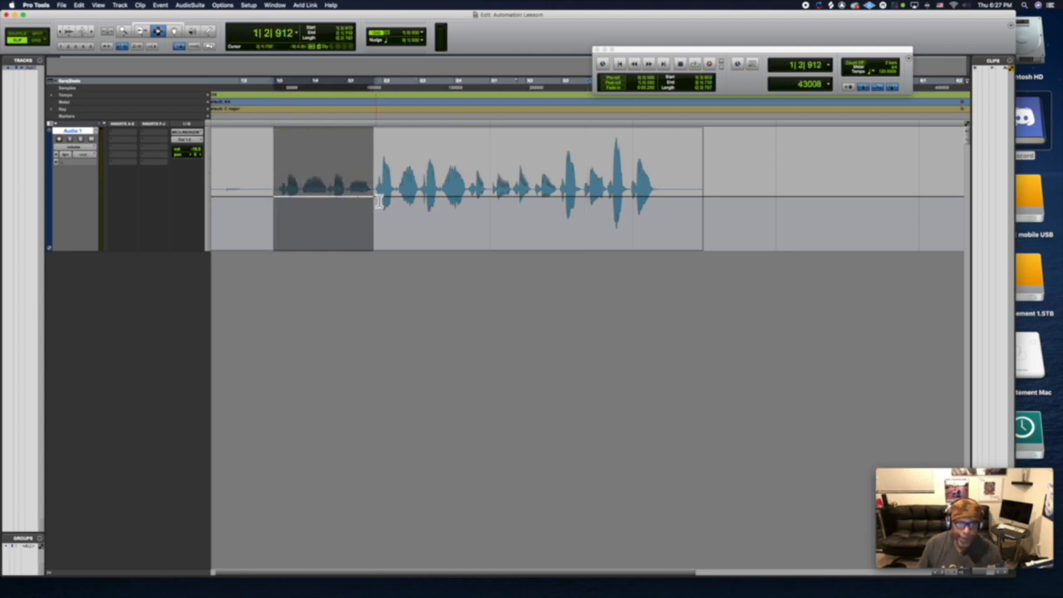
{"action": "left_click", "coordinate": [160, 29]}
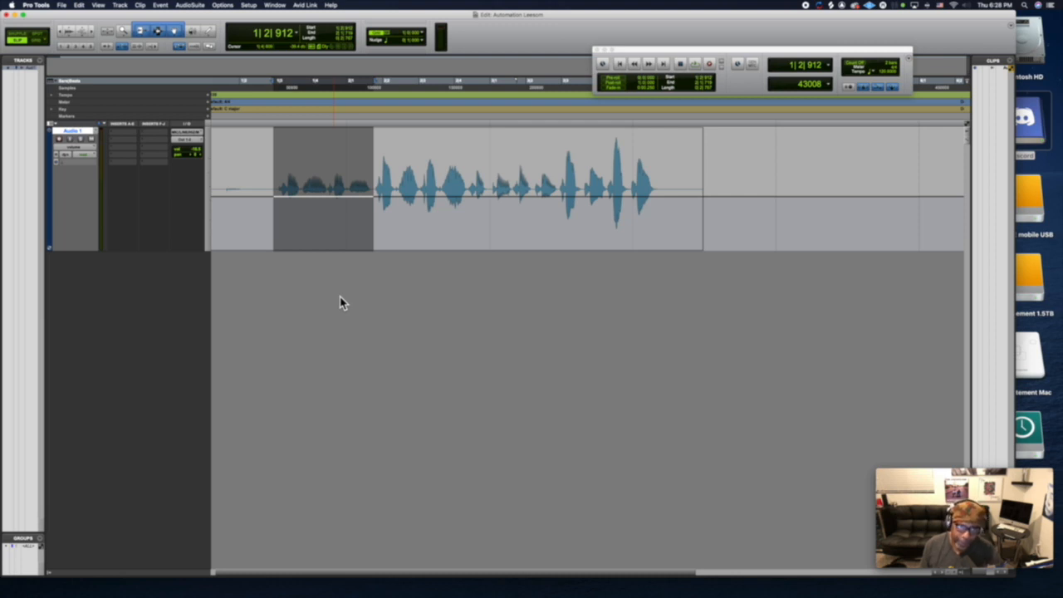
Raise the volume automation over the quiet first phrase and audition it, fine-tuning the level between playbacks.
{"action": "left_click_drag", "start_coordinate": [325, 150], "coordinate": [327, 136]}
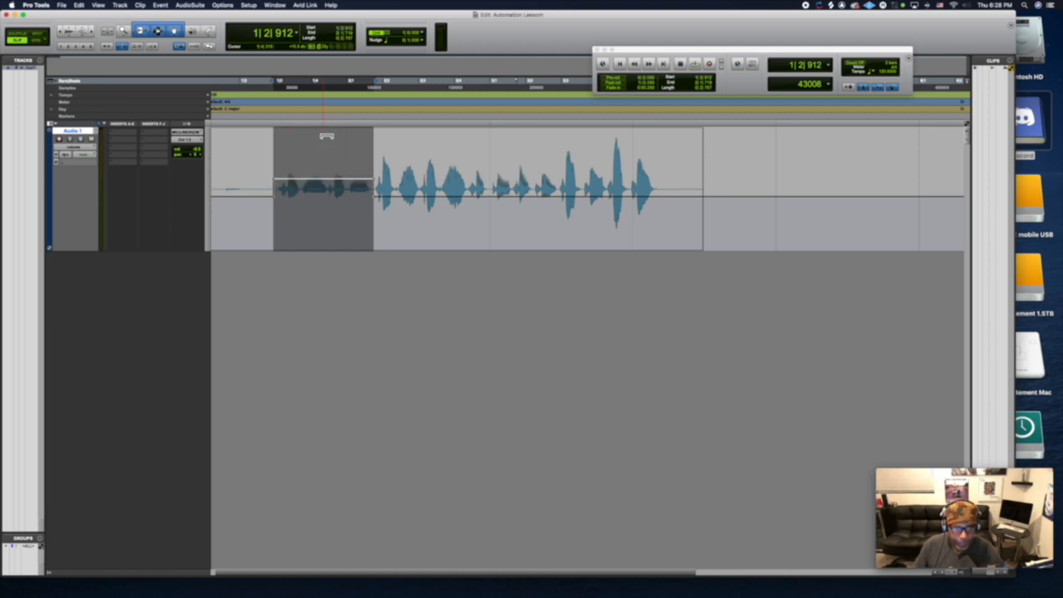
{"action": "left_click", "coordinate": [257, 178]}
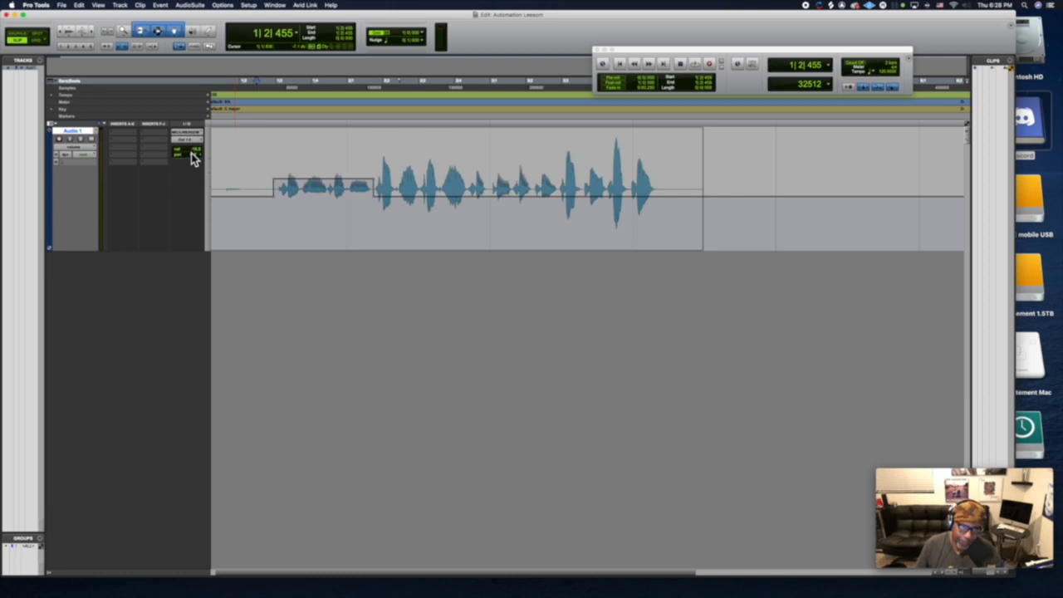
{"action": "key", "text": "space"}
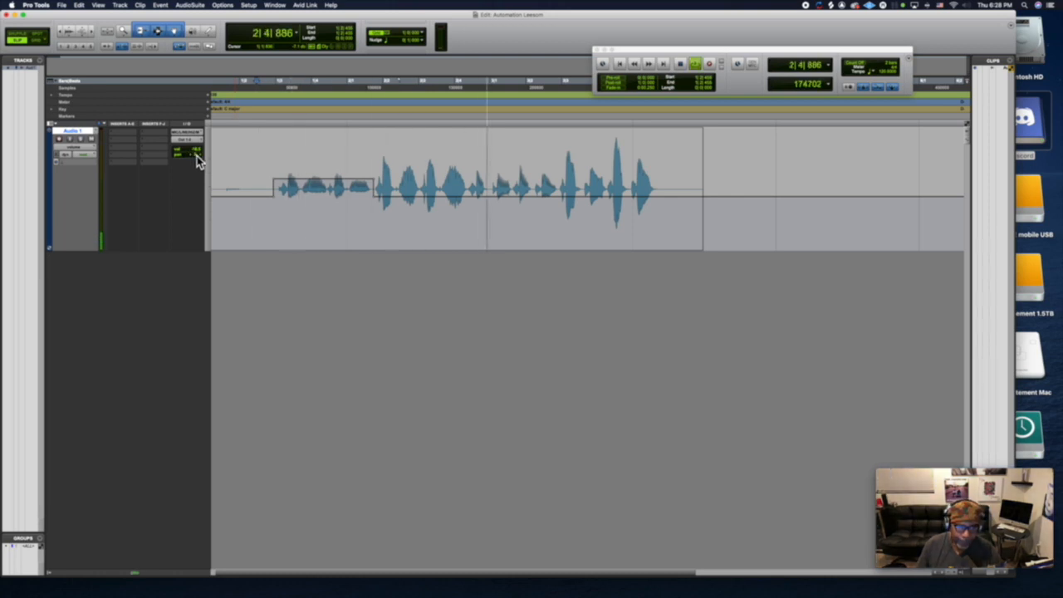
{"action": "key", "text": "space"}
{"action": "left_click", "coordinate": [246, 172]}
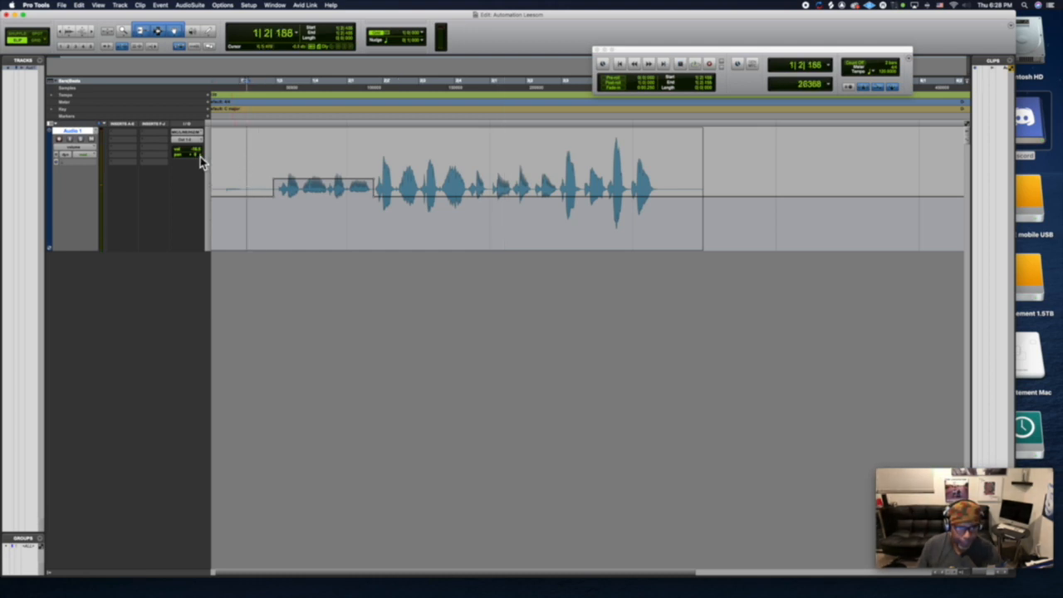
{"action": "key", "text": "space"}
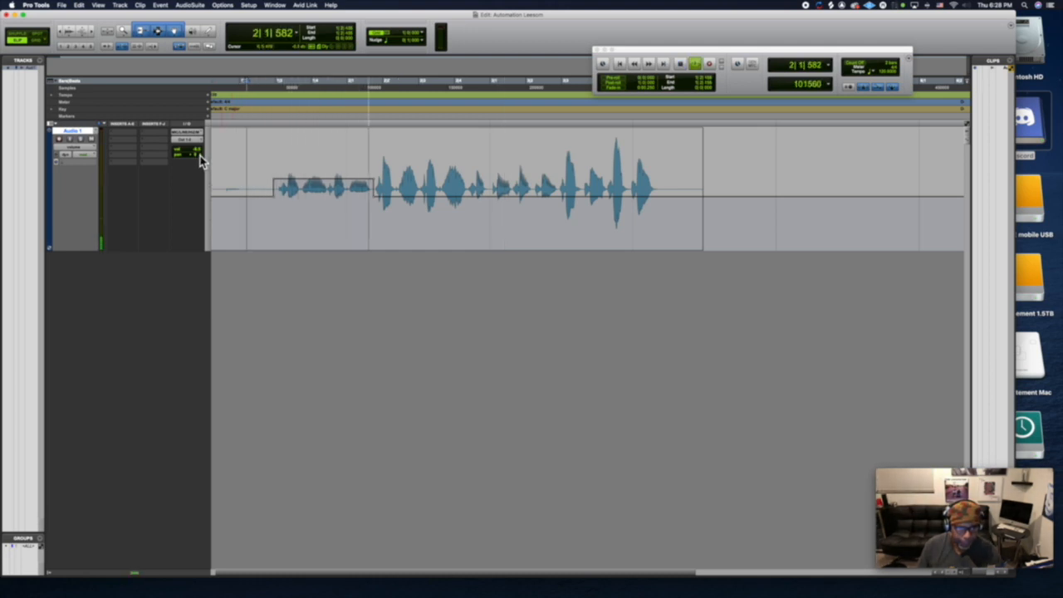
{"action": "key", "text": "space"}
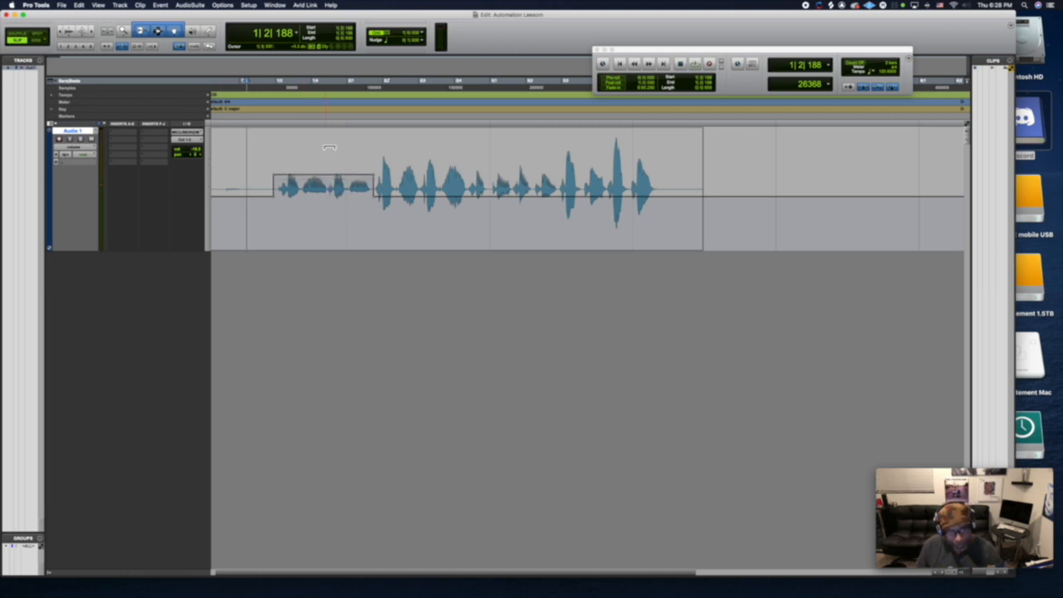
Play the clip from the start in the Mix window to watch the Audio 1 fader follow the automation, and return to the Edit window.
{"action": "key", "text": "super+equal"}
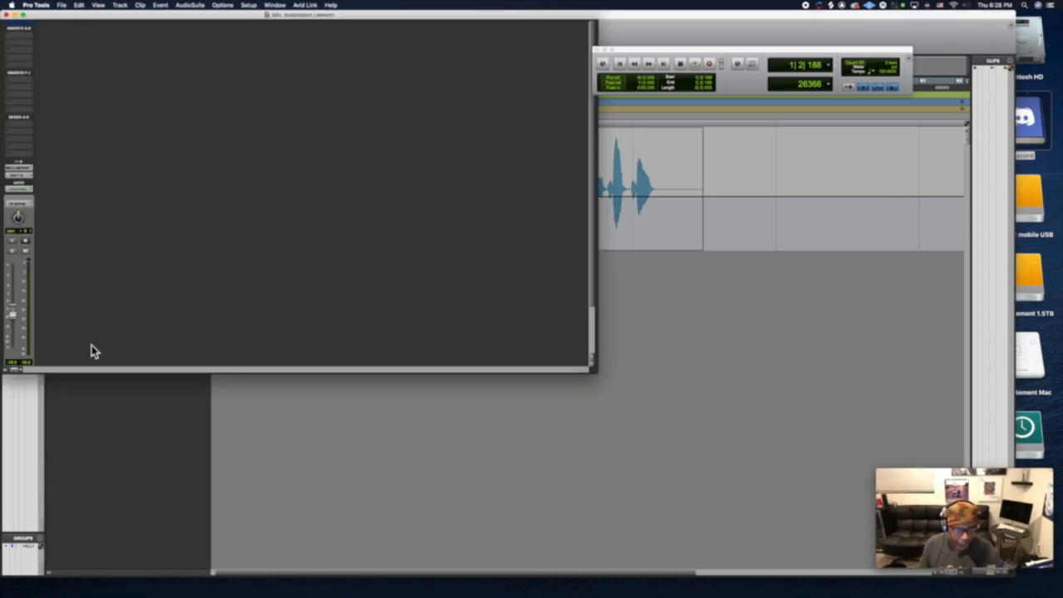
{"action": "key", "text": "Return"}
{"action": "key", "text": "space"}
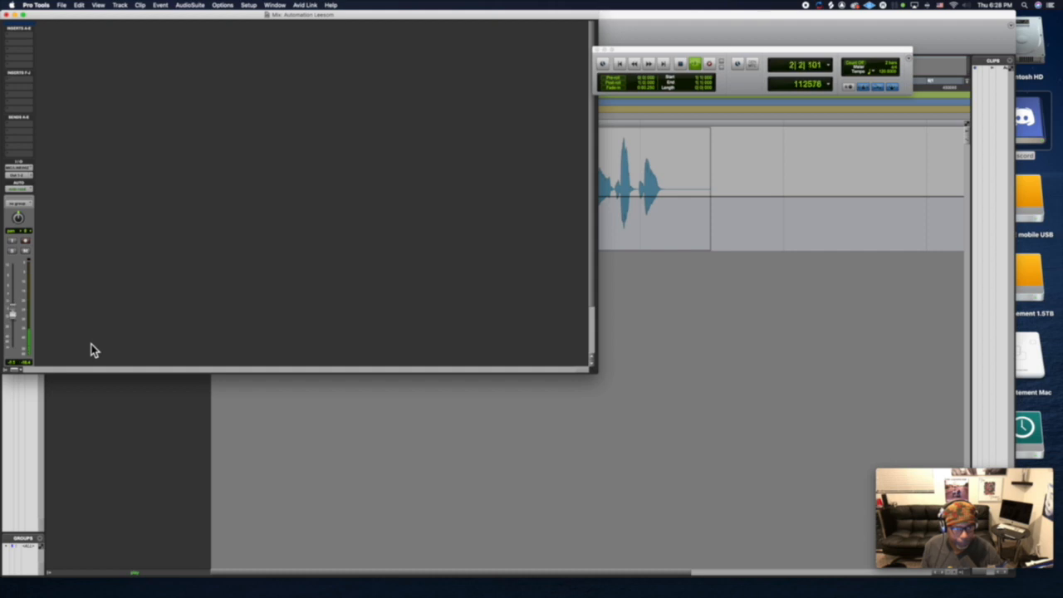
{"action": "key", "text": "space"}
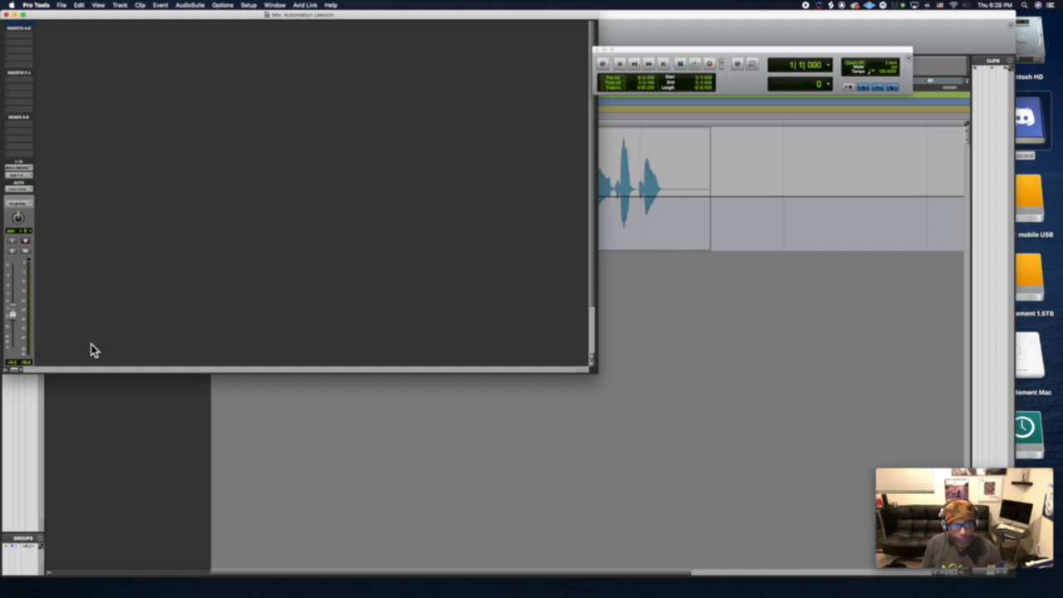
{"action": "key", "text": "super+equal"}
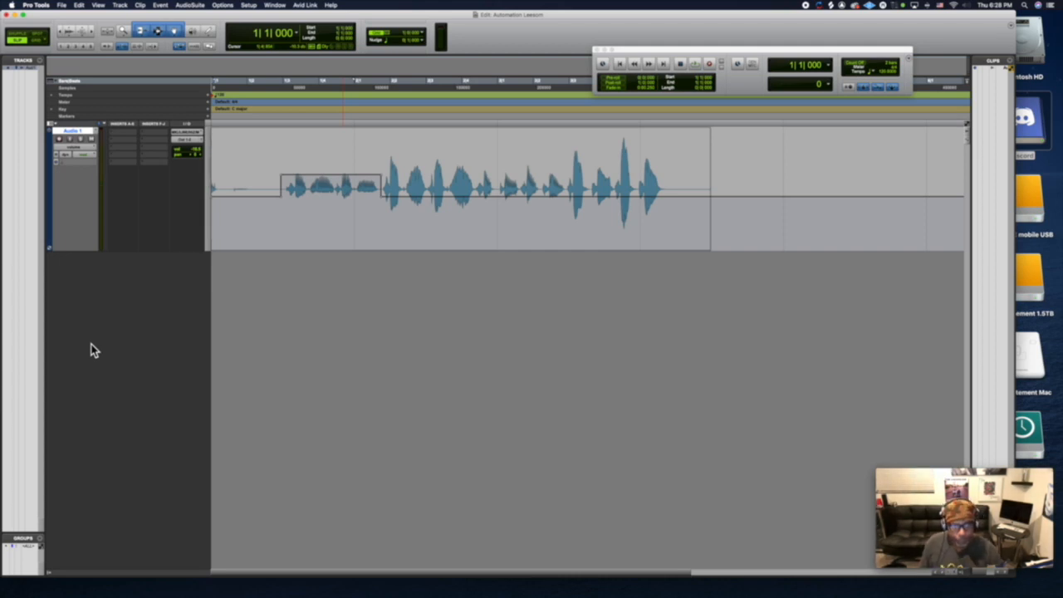
Select the range around the first phrase and delete its volume automation breakpoints.
{"action": "left_click", "coordinate": [260, 184]}
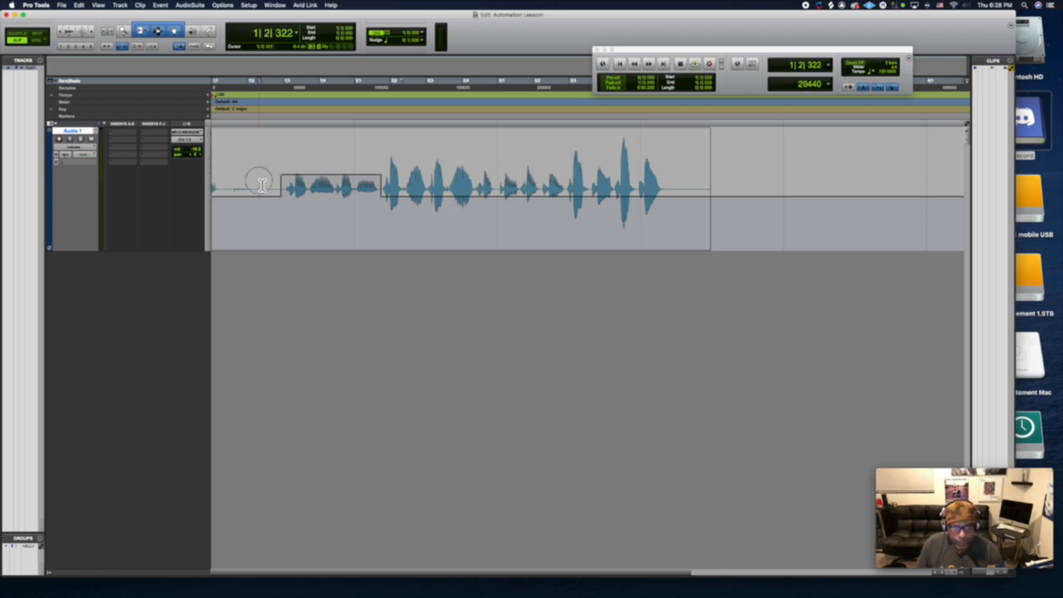
{"action": "left_click_drag", "start_coordinate": [261, 185], "coordinate": [431, 188]}
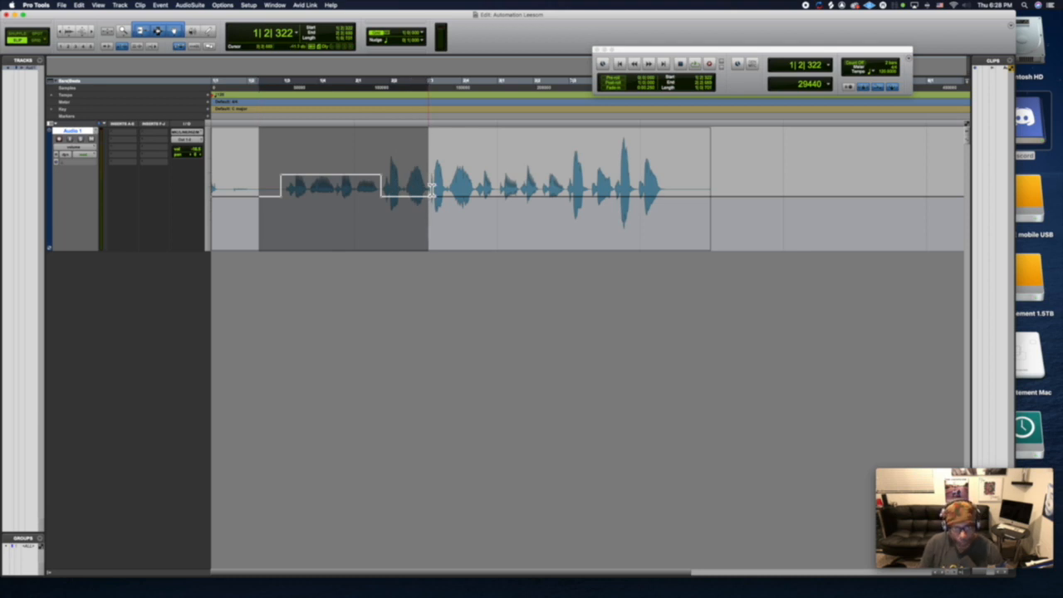
{"action": "key", "text": "Delete"}
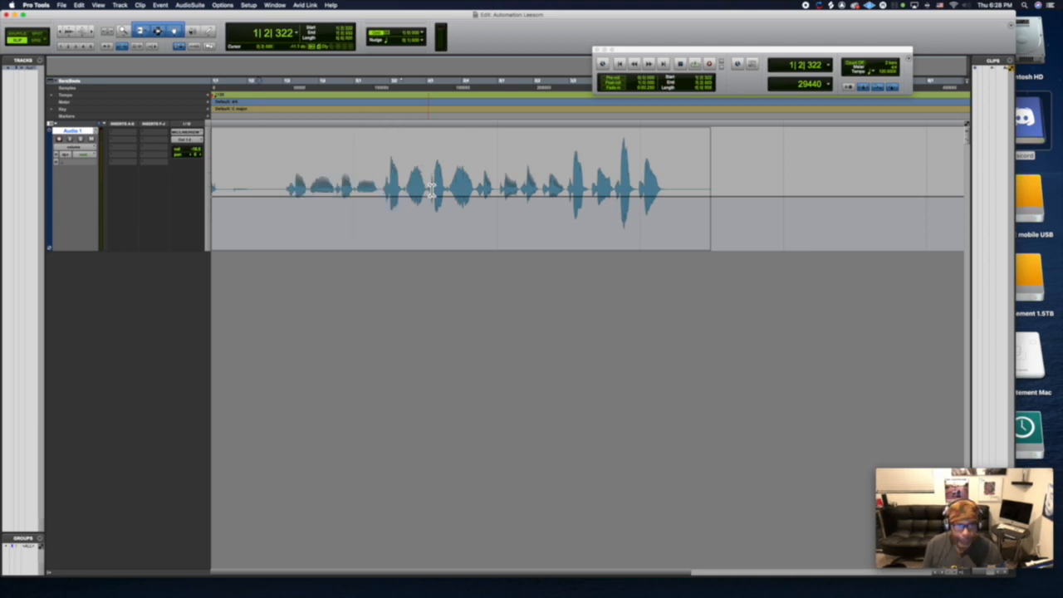
{"action": "left_click", "coordinate": [293, 107]}
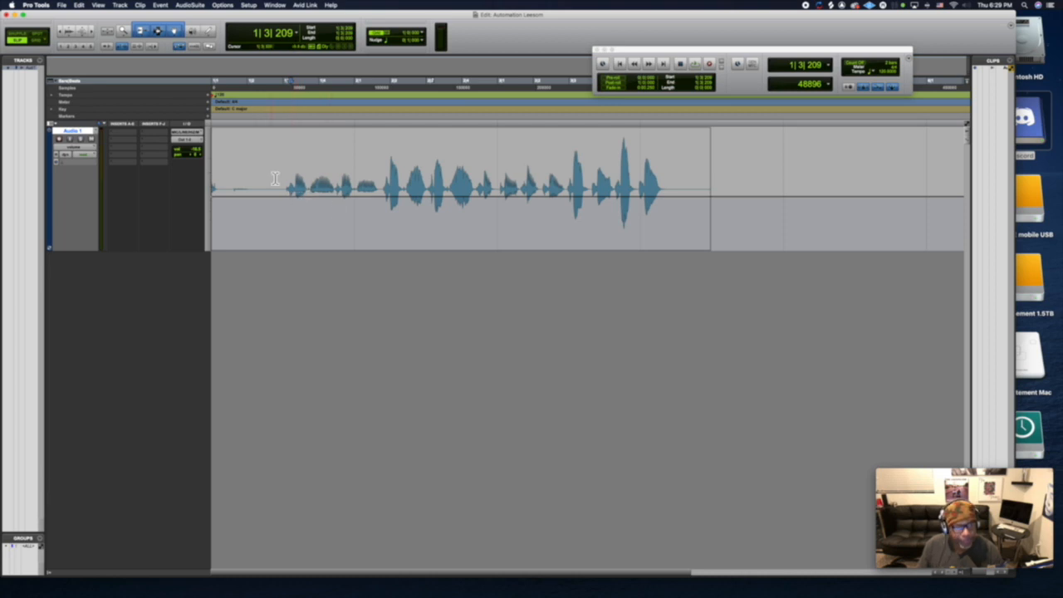
With the Grabber tool, add a volume breakpoint just before the first phrase, pull it down to minimum, and audition the dip.
{"action": "left_click", "coordinate": [174, 31]}
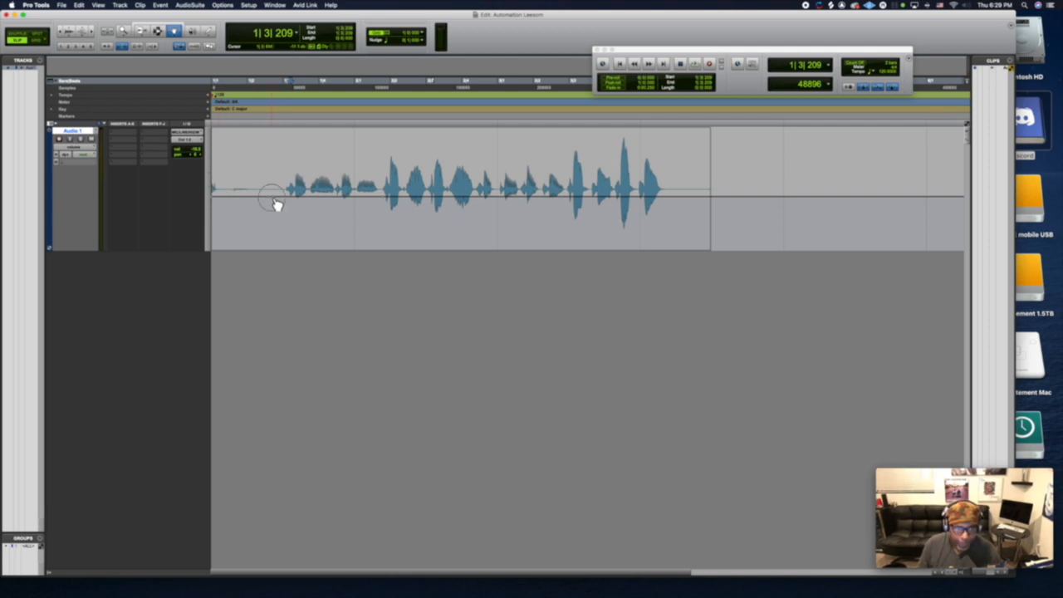
{"action": "left_click_drag", "start_coordinate": [275, 200], "coordinate": [277, 248]}
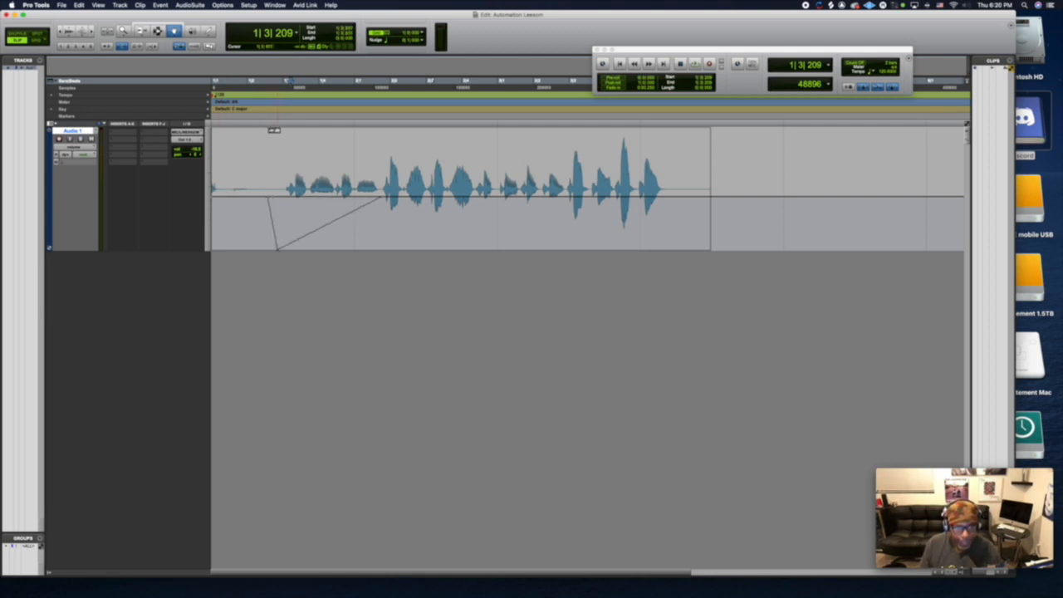
{"action": "left_click", "coordinate": [261, 96]}
{"action": "key", "text": "space"}
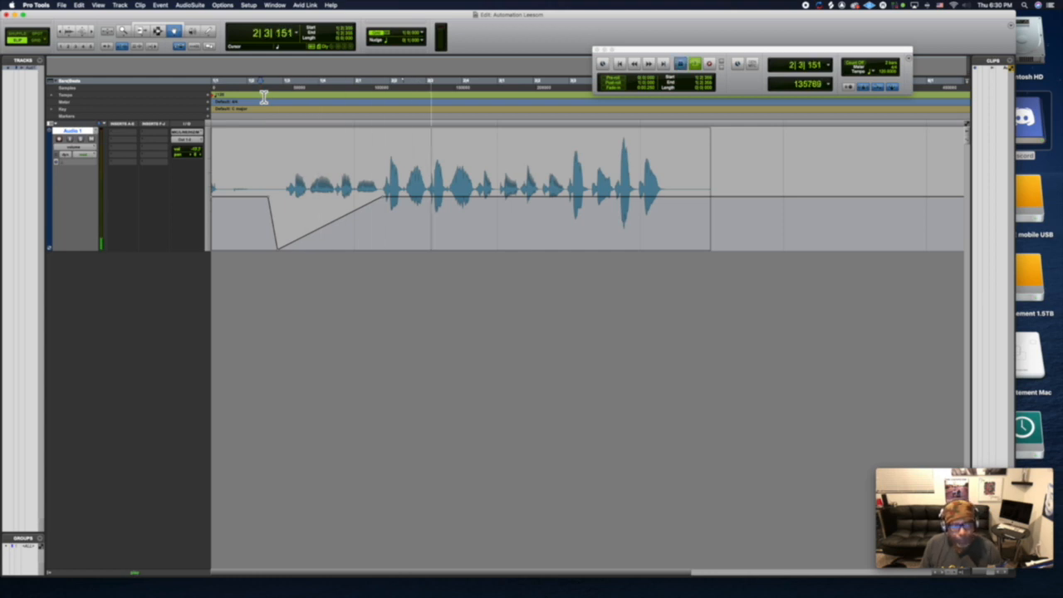
{"action": "key", "text": "space"}
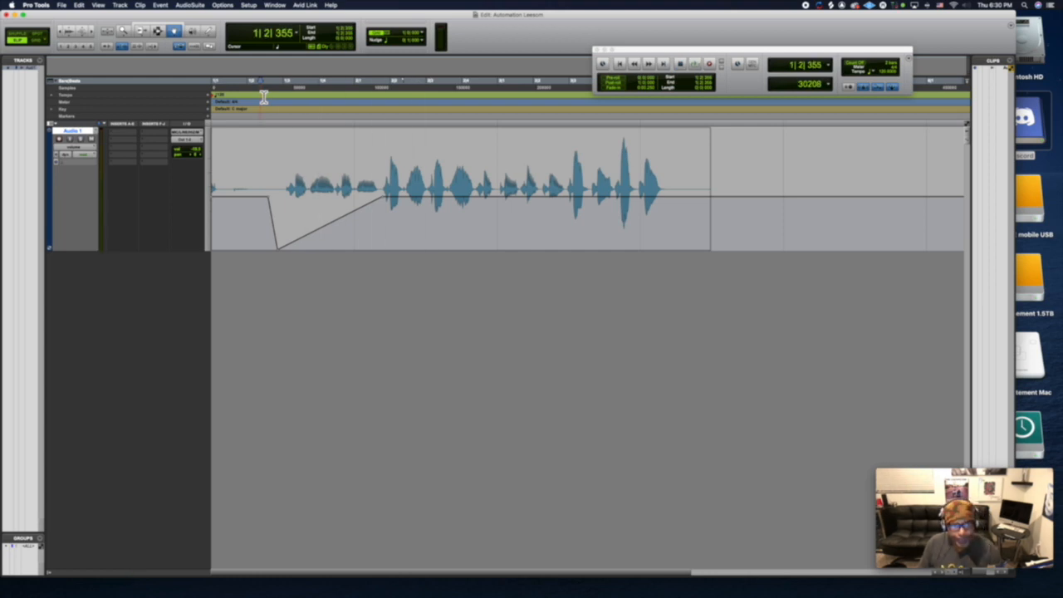
{"action": "key", "text": "space"}
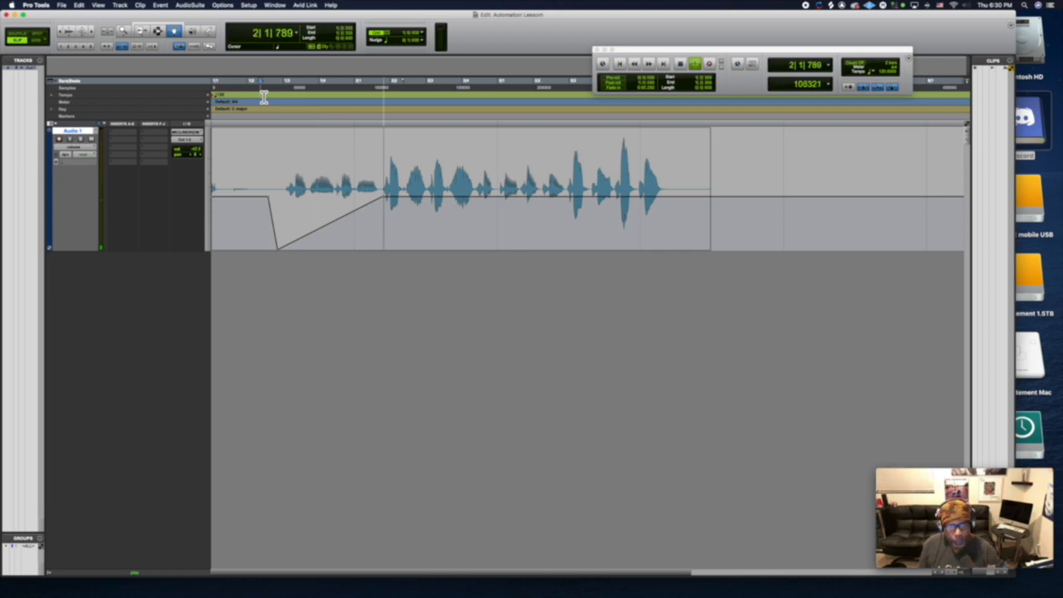
{"action": "key", "text": "space"}
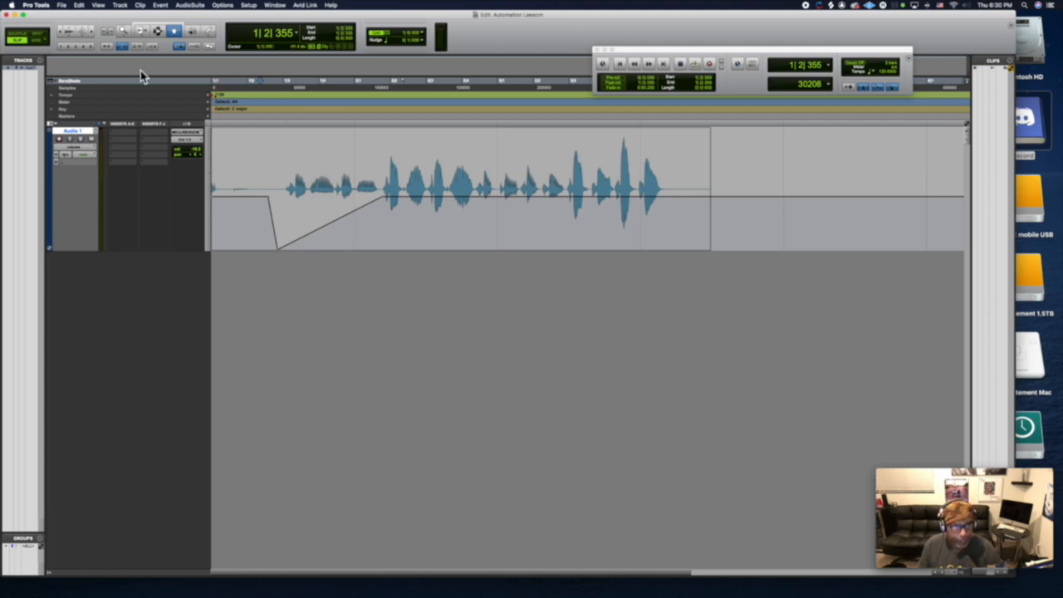
With the Selector tool, select the range around the volume dip and delete its automation breakpoints.
{"action": "left_click", "coordinate": [158, 31]}
{"action": "left_click_drag", "start_coordinate": [243, 191], "coordinate": [428, 206]}
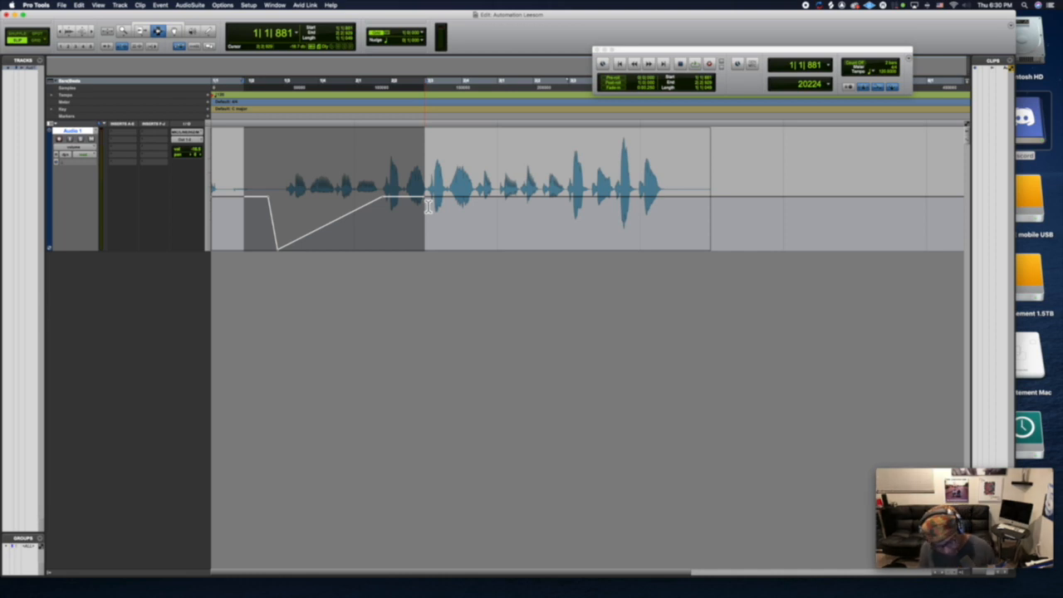
{"action": "key", "text": "Delete"}
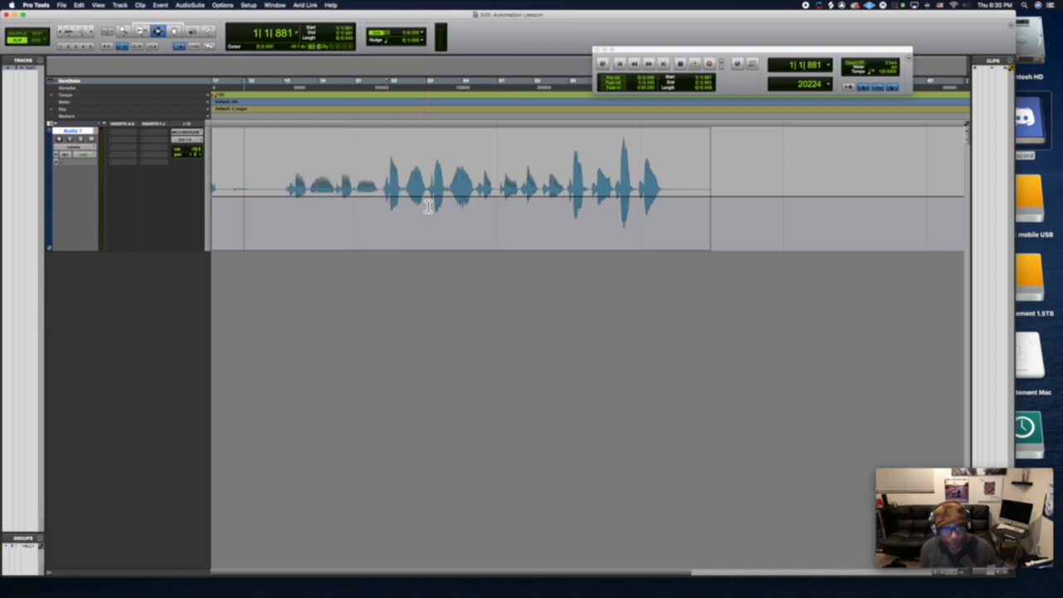
Switch to Grid edit mode and set the grid value to a 1/16 note.
{"action": "left_click", "coordinate": [39, 42]}
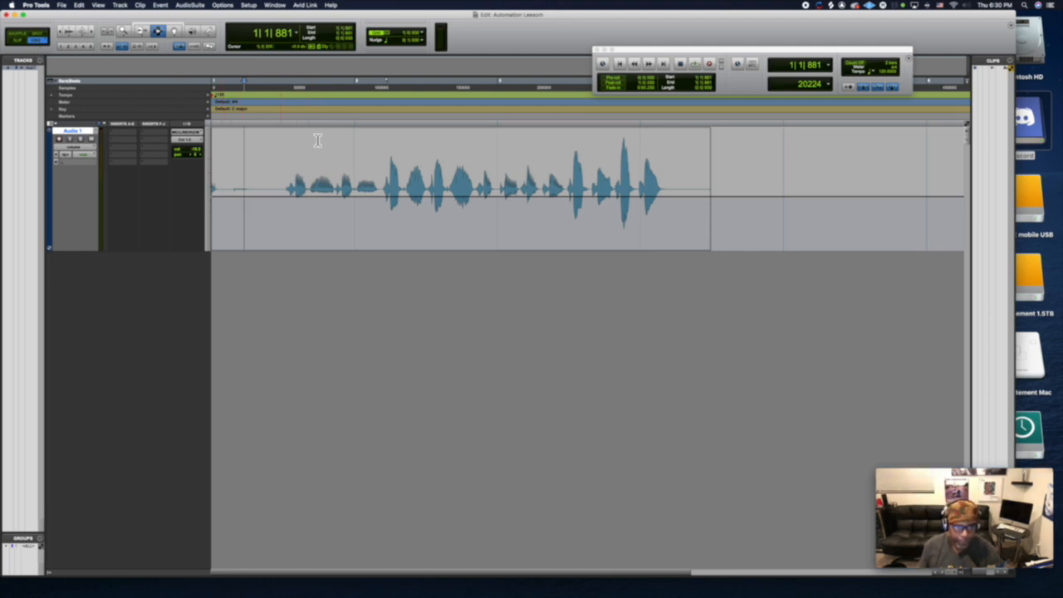
{"action": "left_click", "coordinate": [392, 38]}
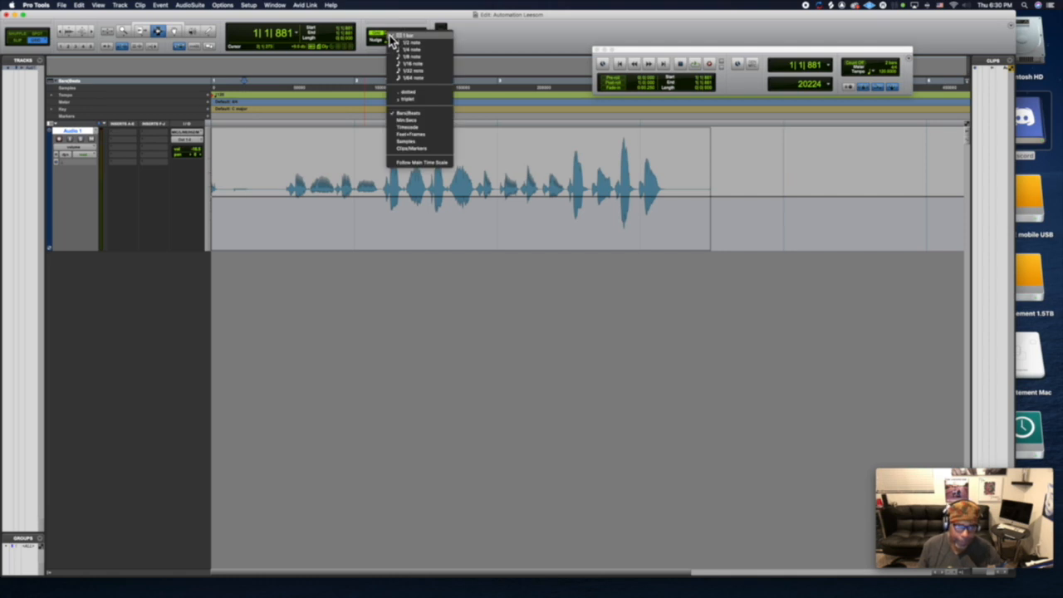
{"action": "left_click", "coordinate": [412, 71]}
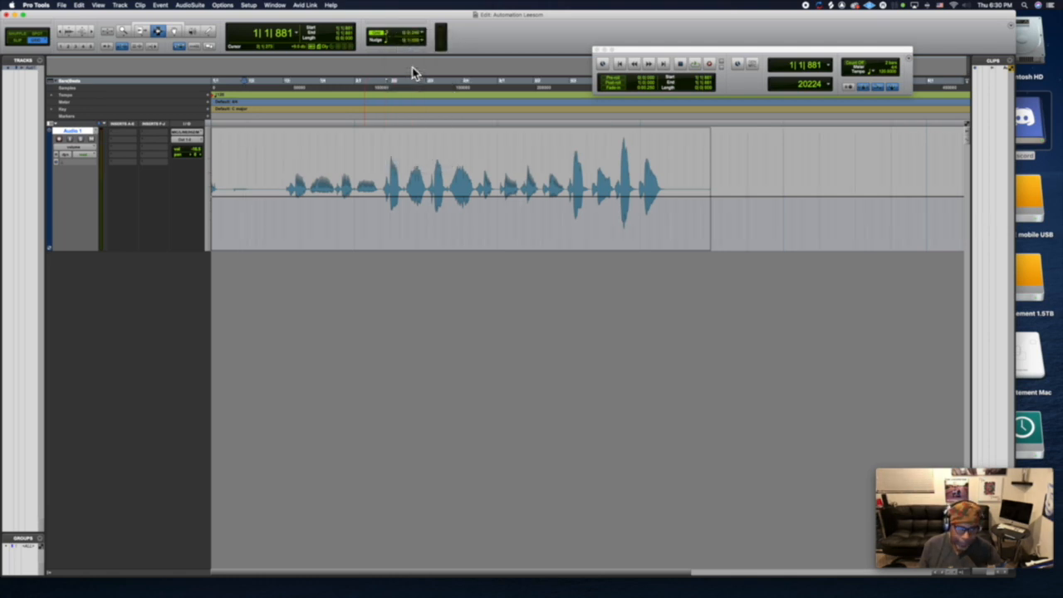
Find a 1/16-note slice at the start of the first phrase, select it from 1|3|240 to 1|3|480, and audition it.
{"action": "key", "text": "super+bracketright"}
{"action": "key", "text": "super+bracketright"}
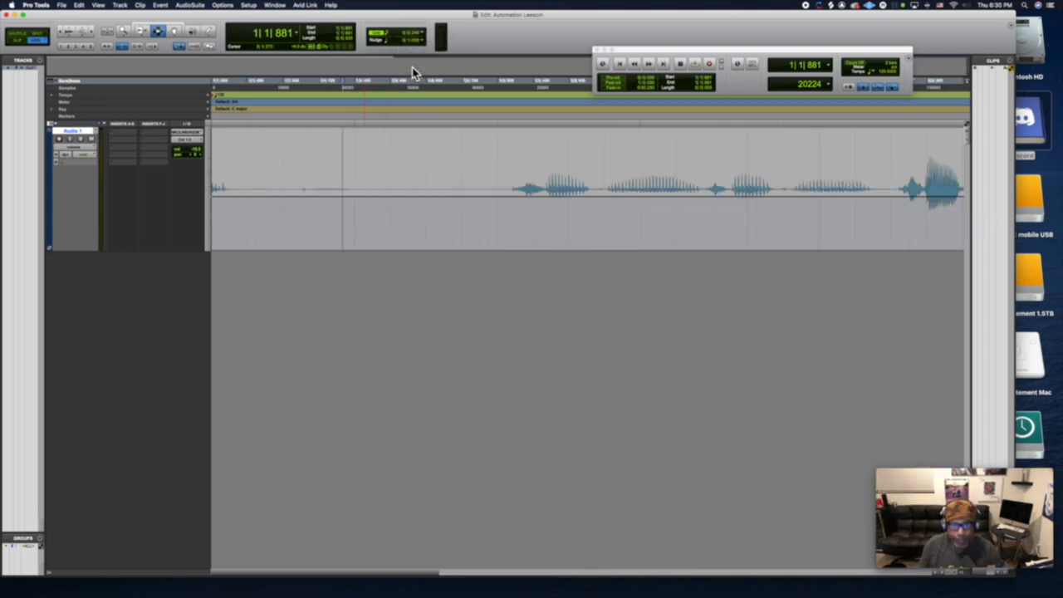
{"action": "left_click_drag", "start_coordinate": [510, 186], "coordinate": [525, 186]}
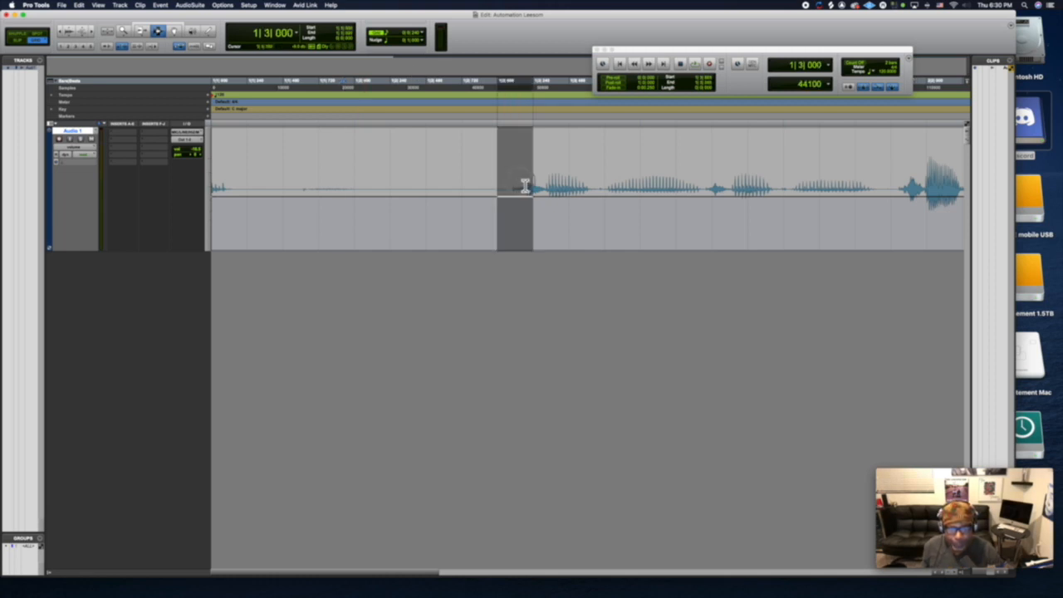
{"action": "key", "text": "space"}
{"action": "left_click", "coordinate": [530, 187]}
{"action": "key", "text": "space"}
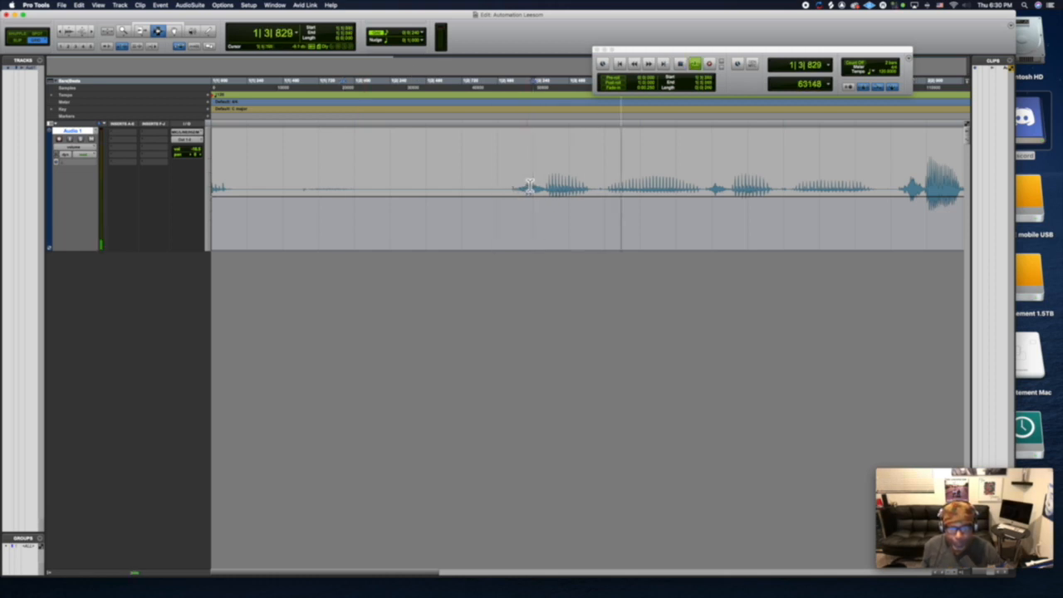
{"action": "key", "text": "space"}
{"action": "key", "text": "space"}
{"action": "key", "text": "space"}
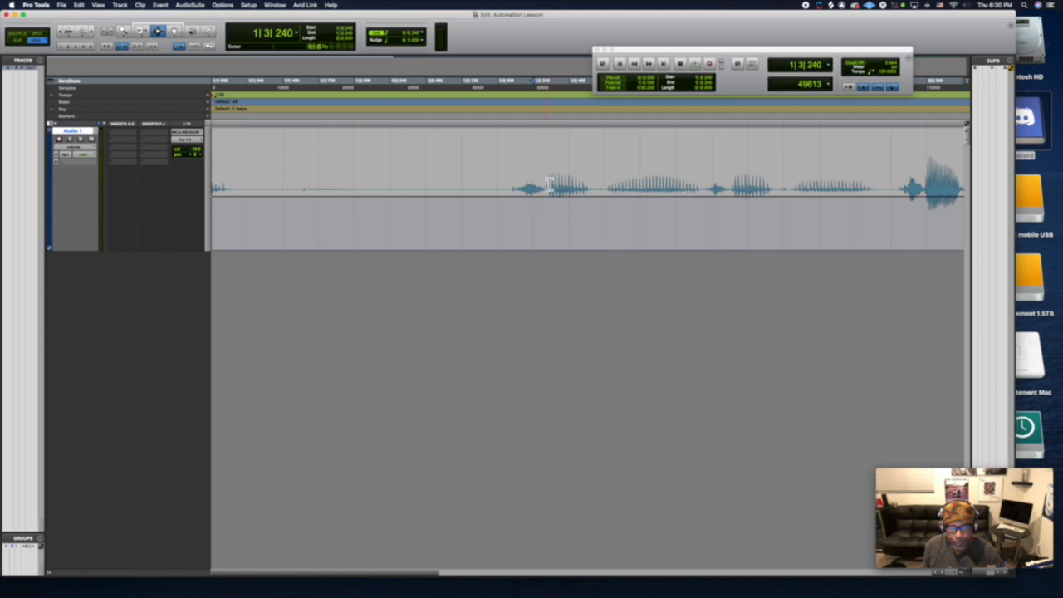
{"action": "left_click_drag", "start_coordinate": [534, 187], "coordinate": [569, 186]}
{"action": "key", "text": "space"}
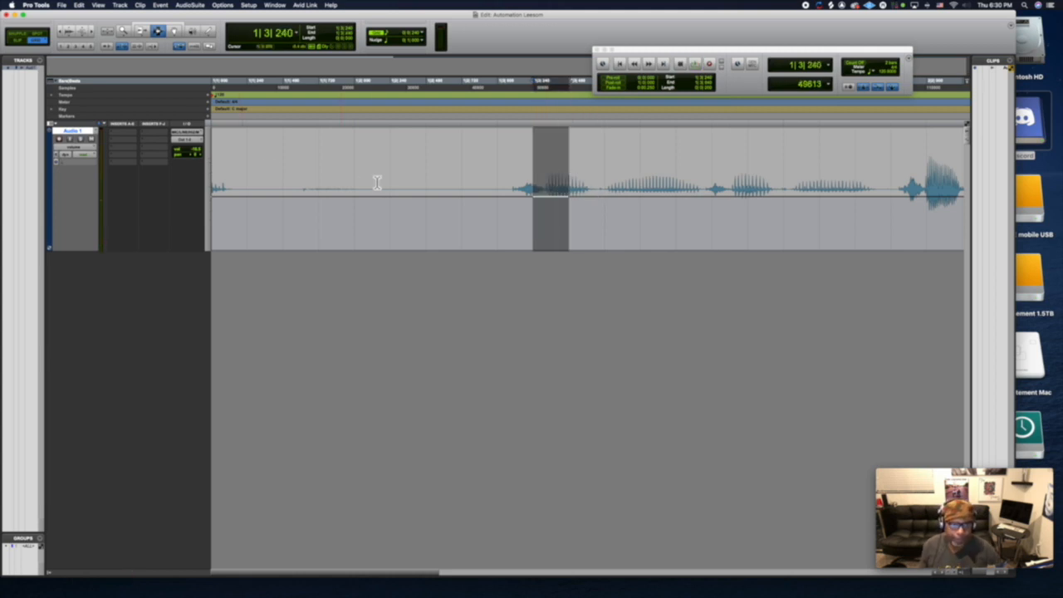
Return Audio 1 to waveform view and separate the selected 1/16-note slice into its own clip.
{"action": "left_click", "coordinate": [86, 147]}
{"action": "left_click", "coordinate": [86, 140]}
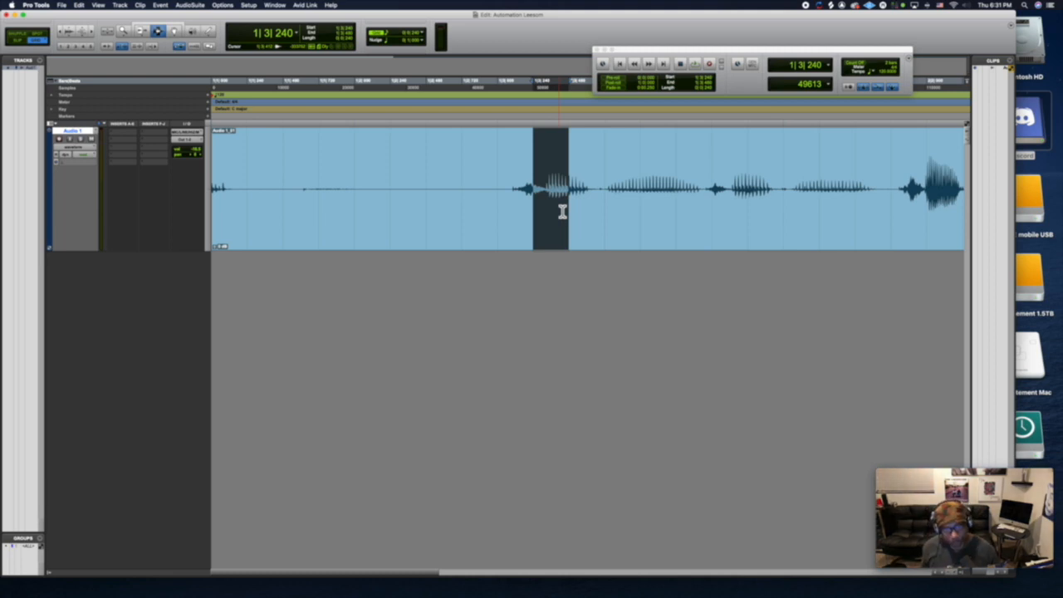
{"action": "key", "text": "super+e"}
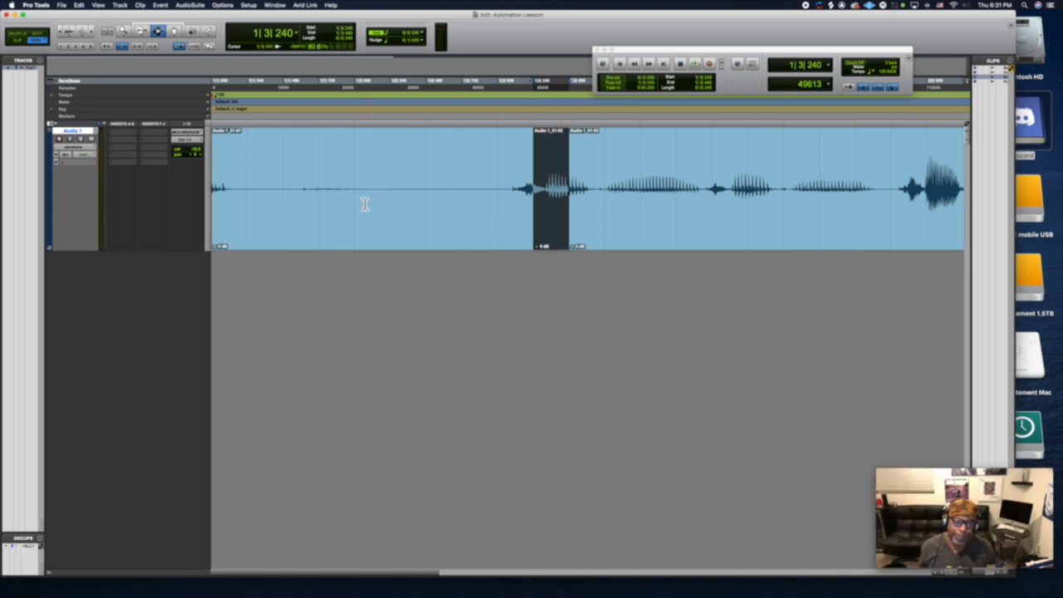
Paste six back-to-back copies of the 1/16-note slice on Audio 1, starting at 1|1|480.
{"action": "left_click", "coordinate": [289, 187]}
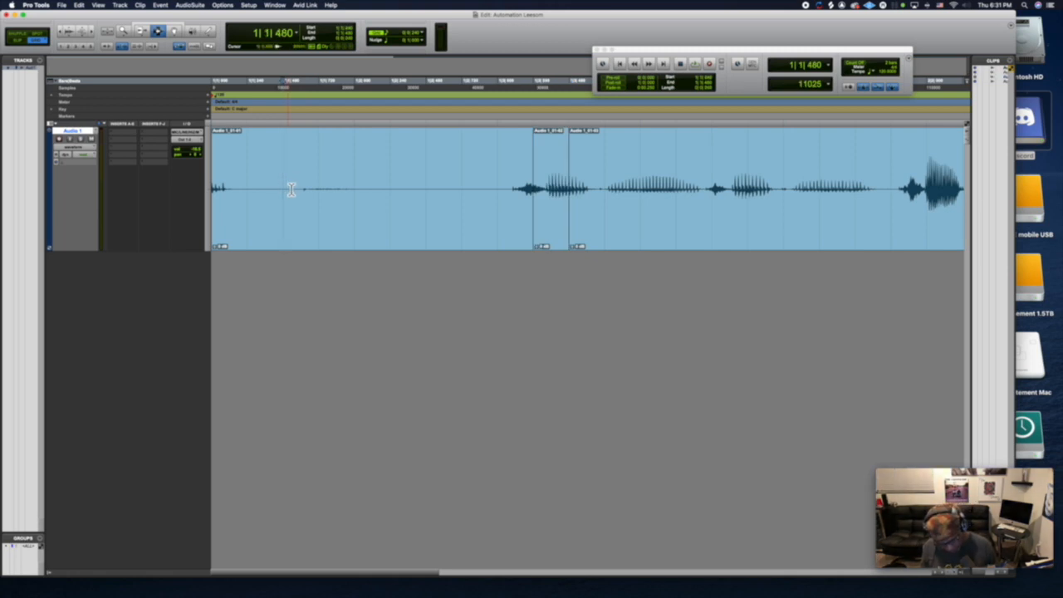
{"action": "key", "text": "super+v"}
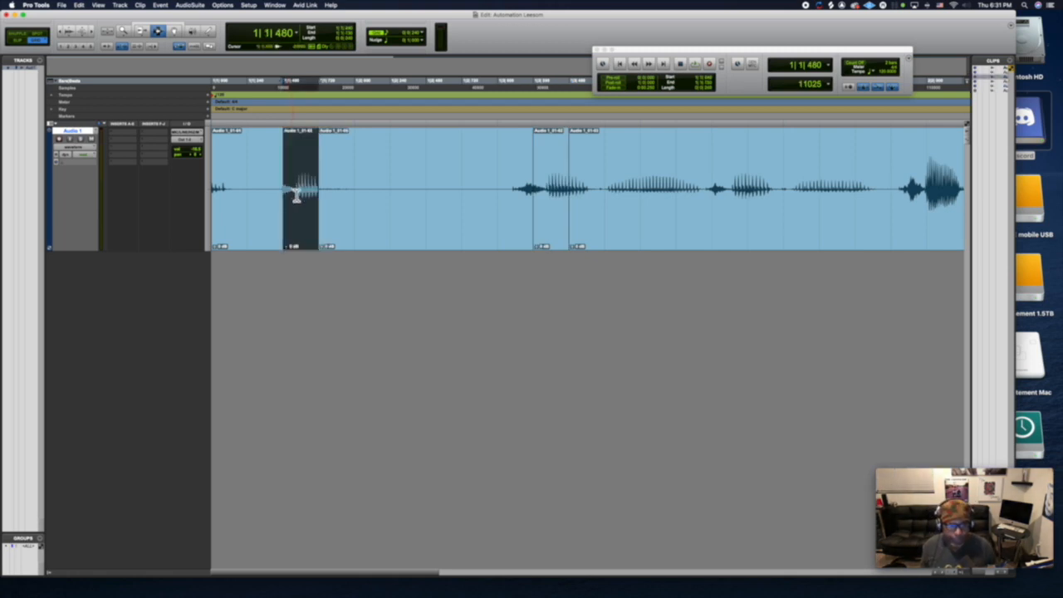
{"action": "key", "text": "super+v"}
{"action": "key", "text": "super+v"}
{"action": "key", "text": "super+v"}
{"action": "key", "text": "super+v"}
{"action": "key", "text": "super+v"}
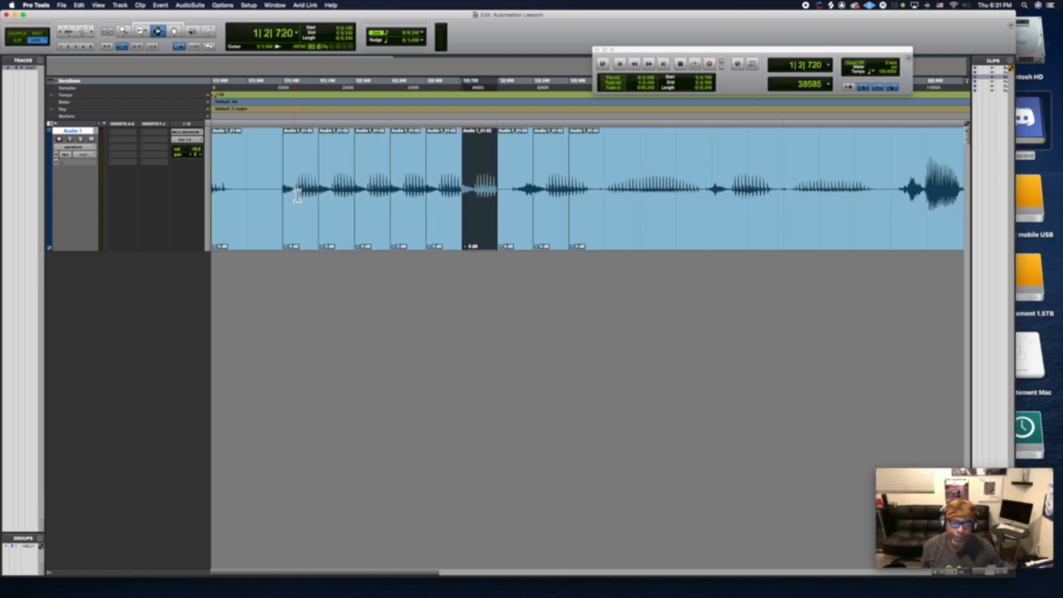
Audition the repeated slices on Audio 1 from 1|1|240 and again from 1|1|480.
{"action": "left_click", "coordinate": [268, 172]}
{"action": "key", "text": "space"}
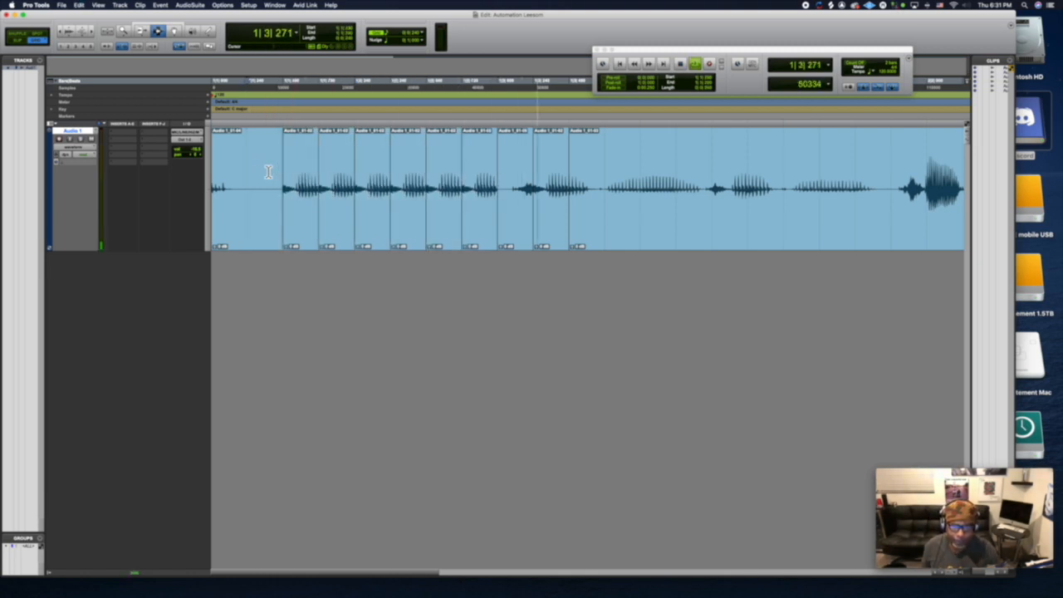
{"action": "key", "text": "space"}
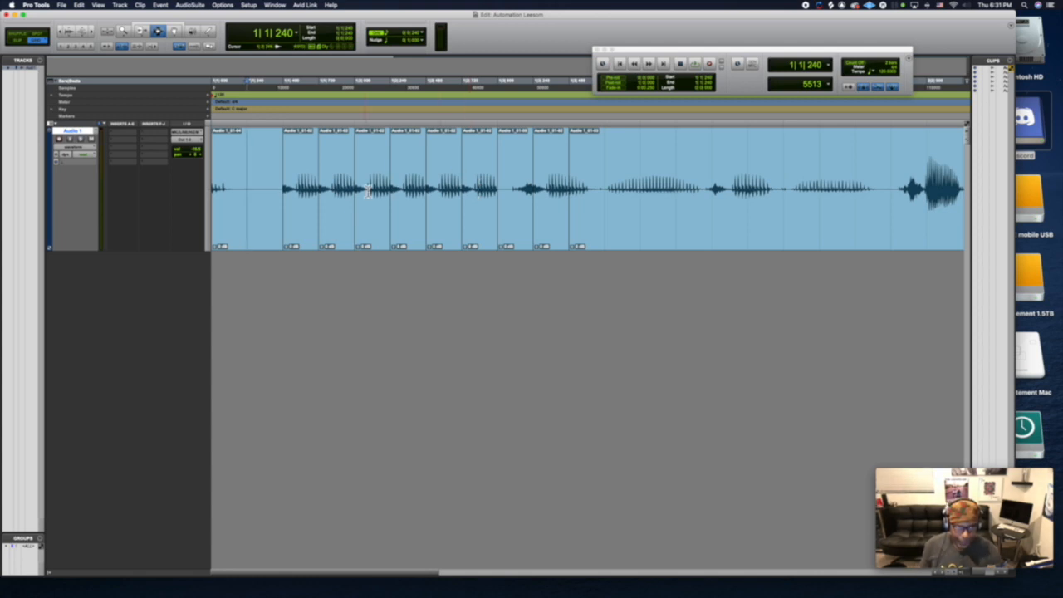
{"action": "left_click", "coordinate": [270, 186]}
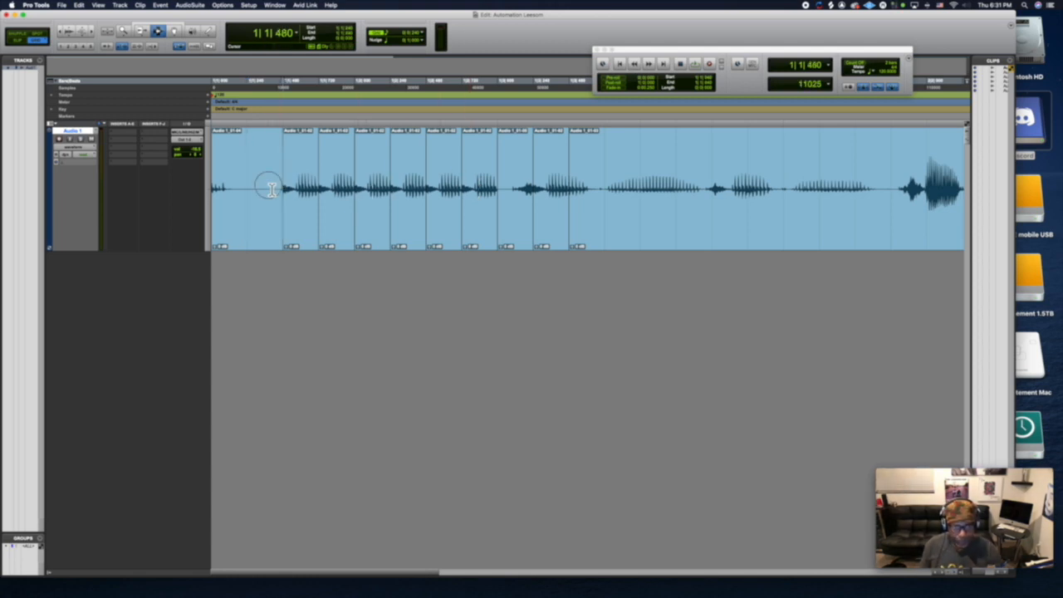
{"action": "key", "text": "space"}
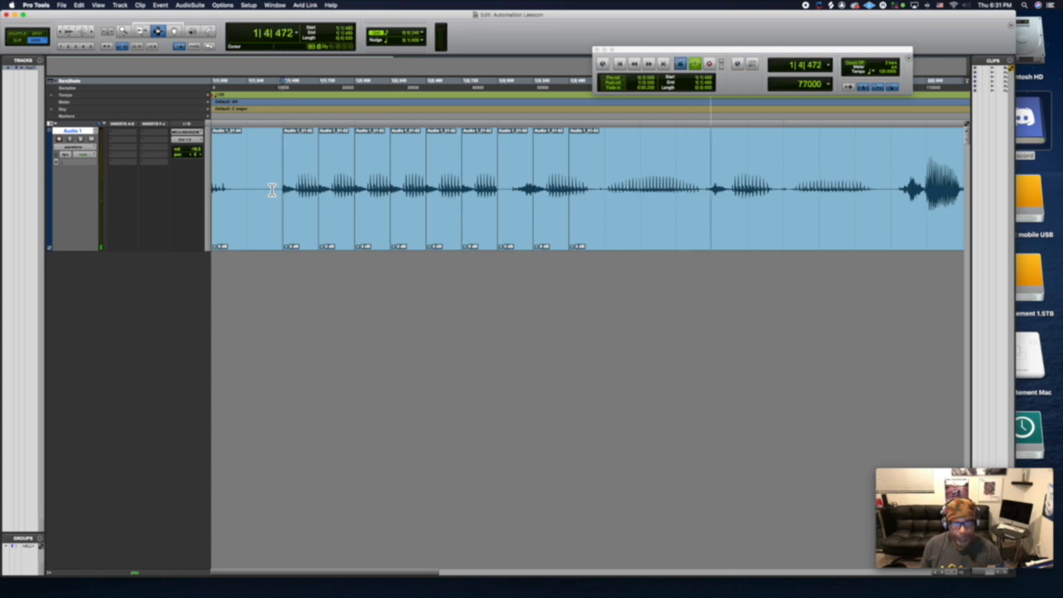
{"action": "key", "text": "space"}
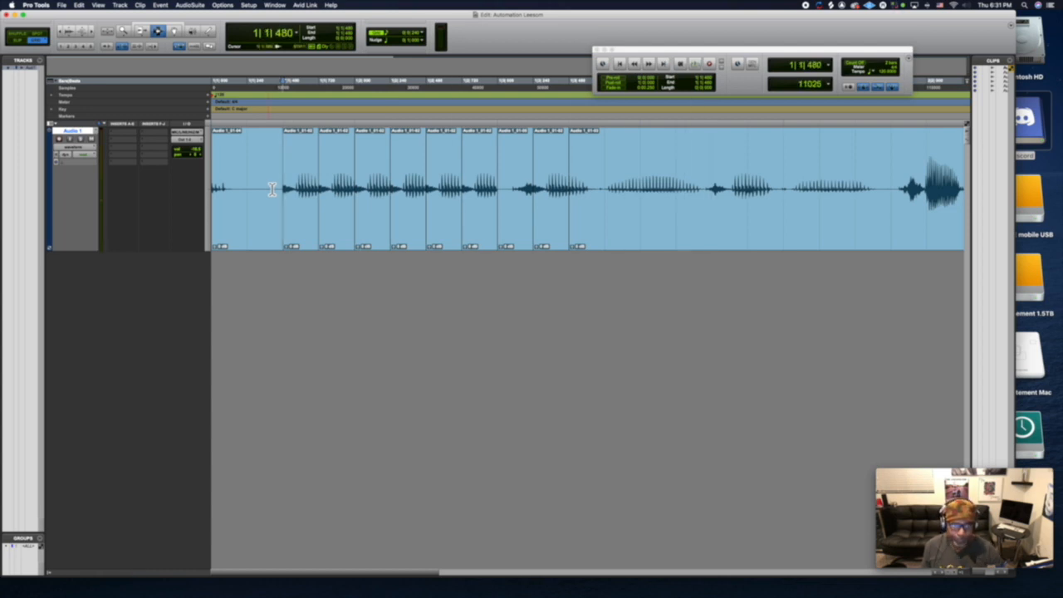
Show the volume automation of Audio 1 and switch to the Grabber tool in Slip edit mode.
{"action": "left_click", "coordinate": [87, 154]}
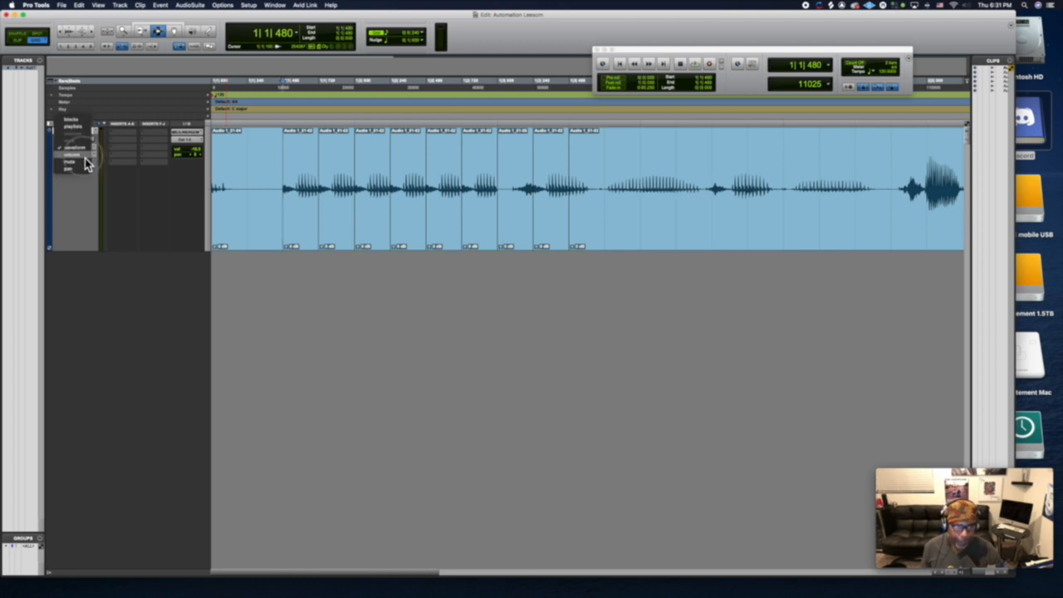
{"action": "left_click", "coordinate": [86, 163]}
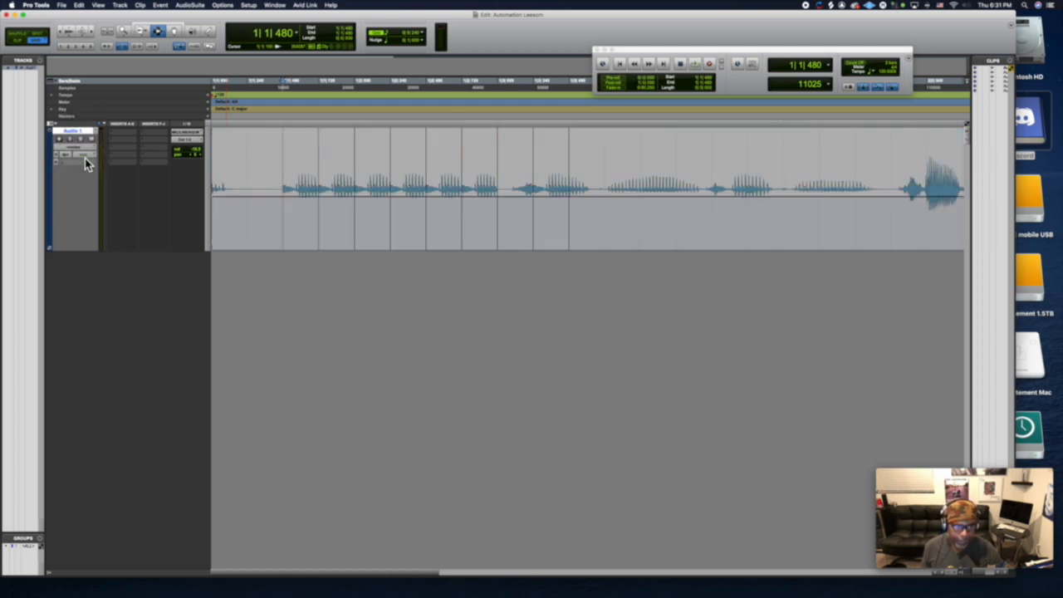
{"action": "left_click", "coordinate": [173, 32]}
{"action": "left_click", "coordinate": [18, 40]}
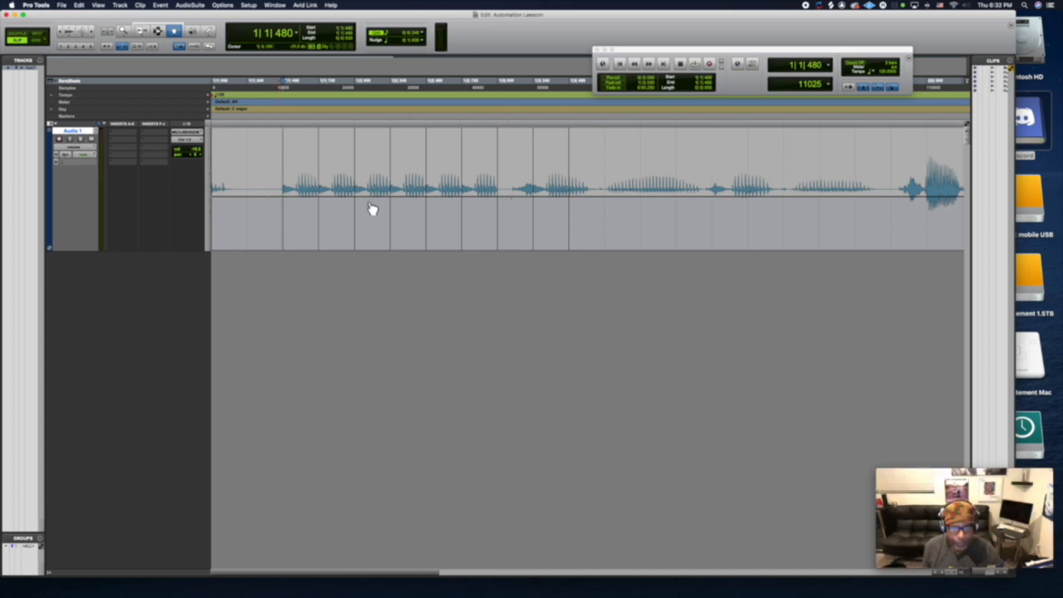
Pull the volume line down at 1|1|480 so it ramps back up to just past 1|3|000, and audition the passage from the session start.
{"action": "left_click_drag", "start_coordinate": [283, 198], "coordinate": [284, 229]}
{"action": "key", "text": "Return"}
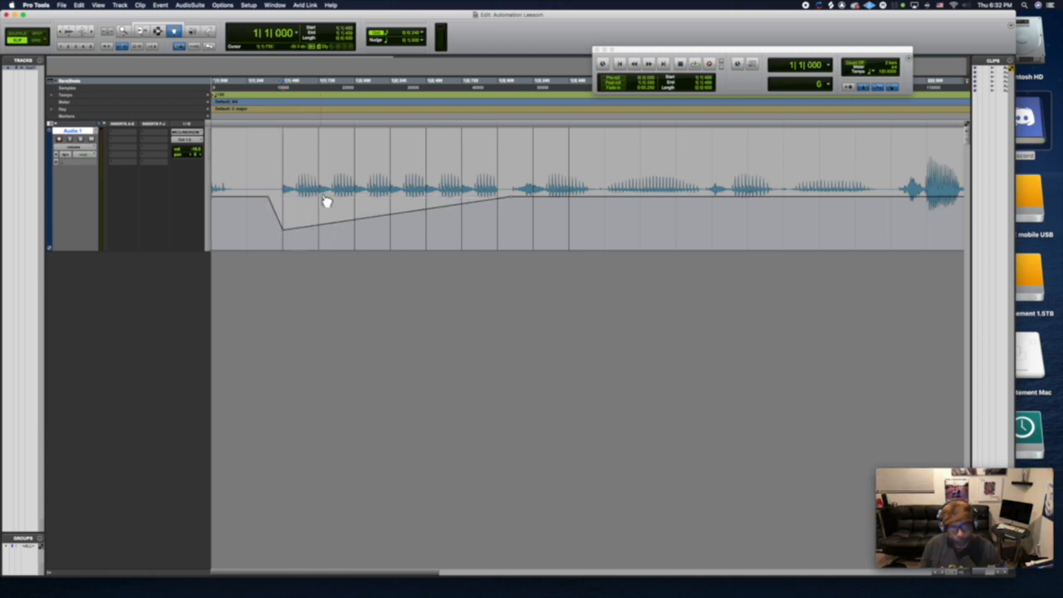
{"action": "key", "text": "space"}
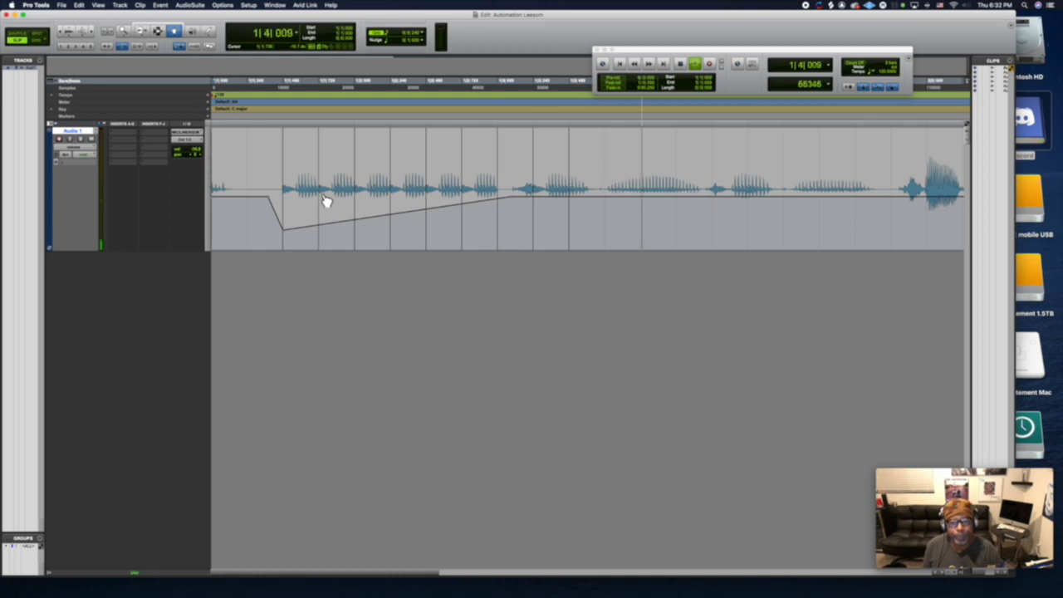
{"action": "key", "text": "space"}
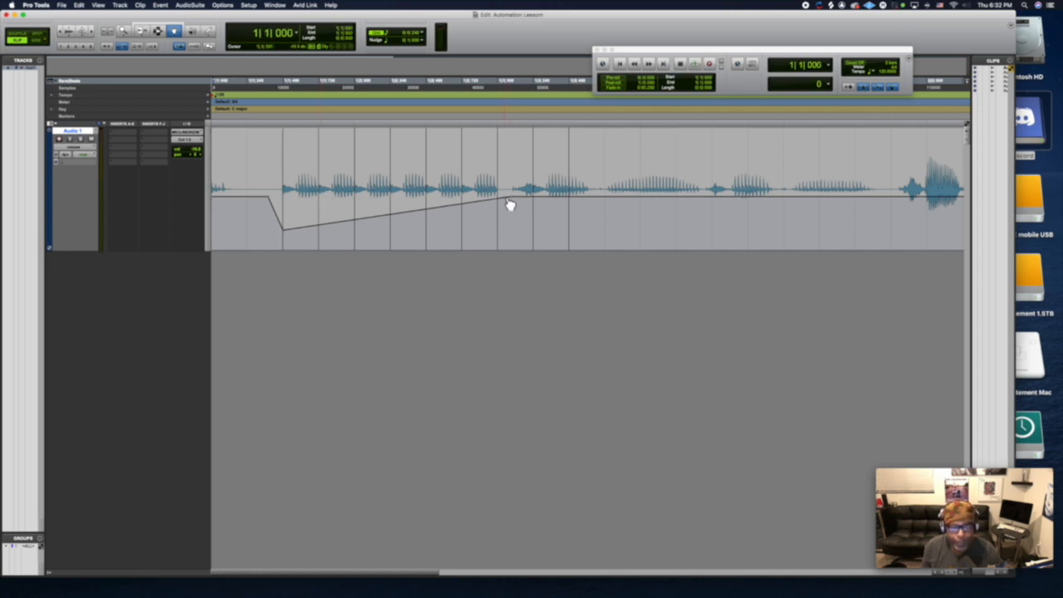
Raise the ramp's end breakpoint near 1|3|000 well above the base volume level and audition the steeper rise.
{"action": "left_click_drag", "start_coordinate": [510, 203], "coordinate": [505, 146]}
{"action": "key", "text": "space"}
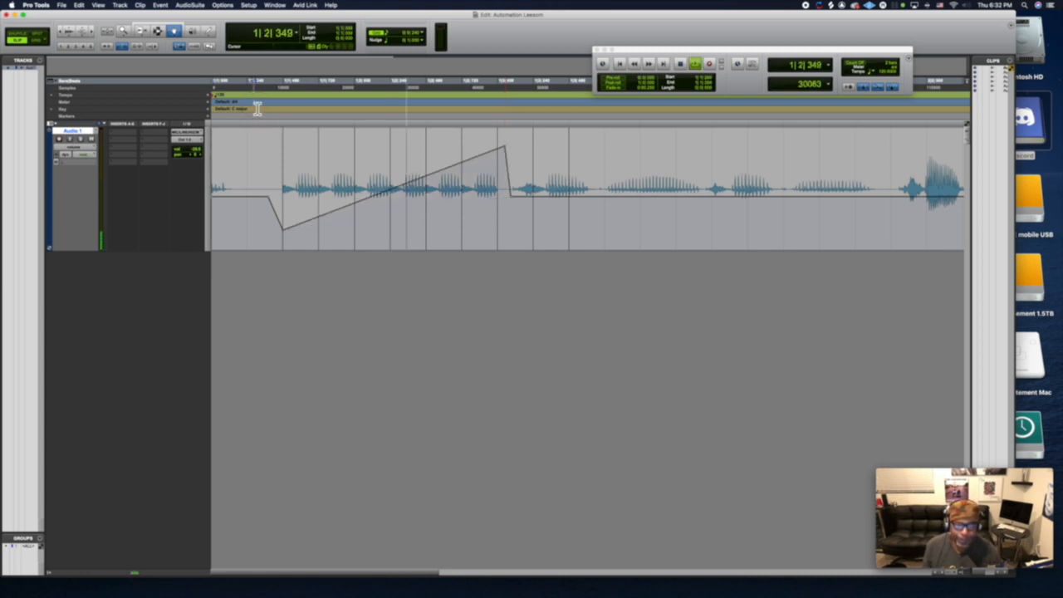
{"action": "key", "text": "space"}
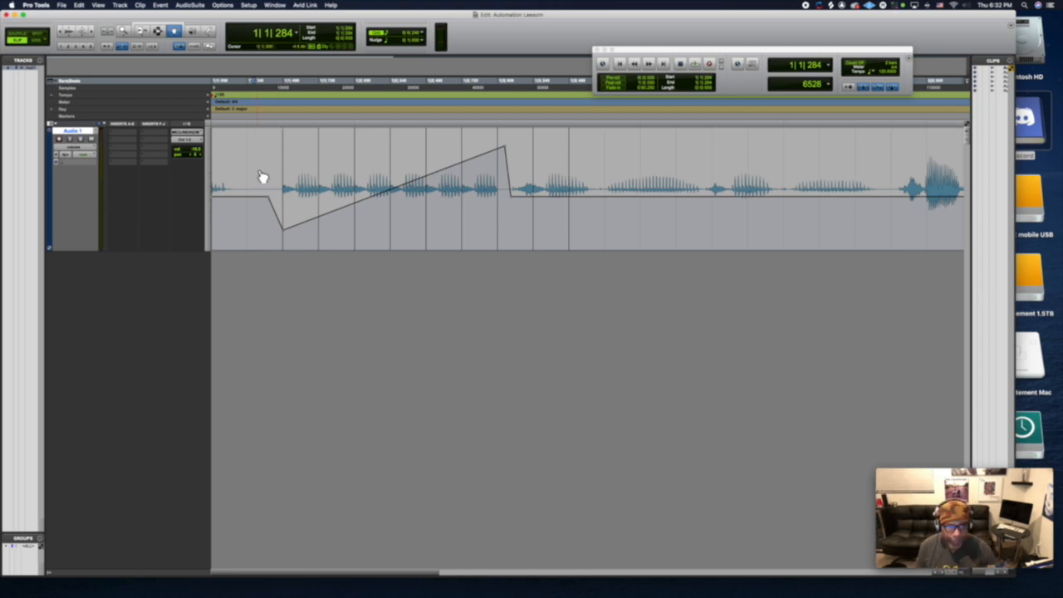
Try to override the automated volume of Audio 1 with its track volume fader, playing back from 1|3|872.
{"action": "left_click", "coordinate": [157, 30]}
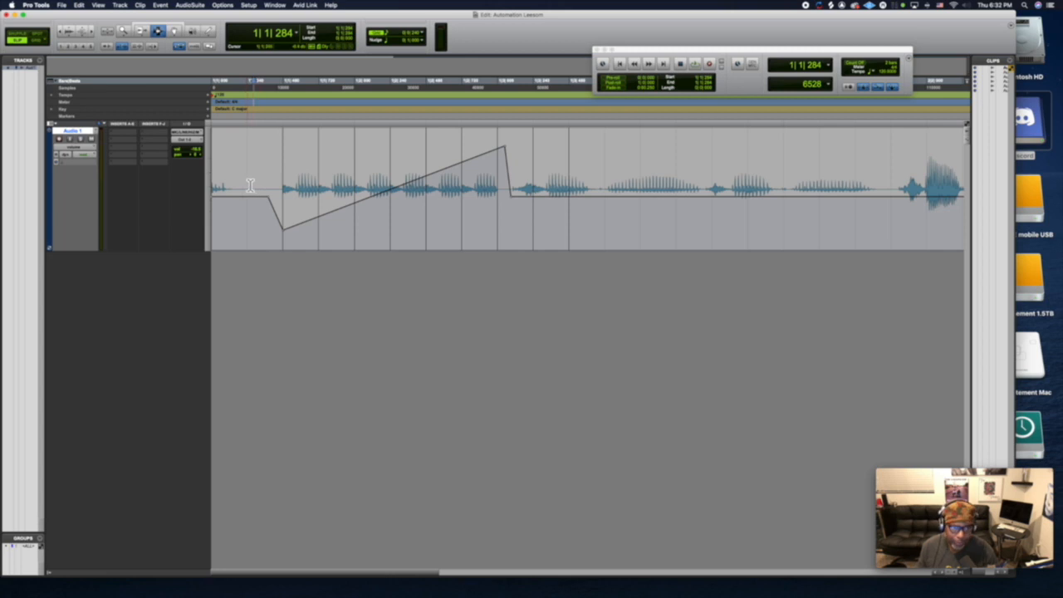
{"action": "left_click_drag", "start_coordinate": [248, 188], "coordinate": [623, 223]}
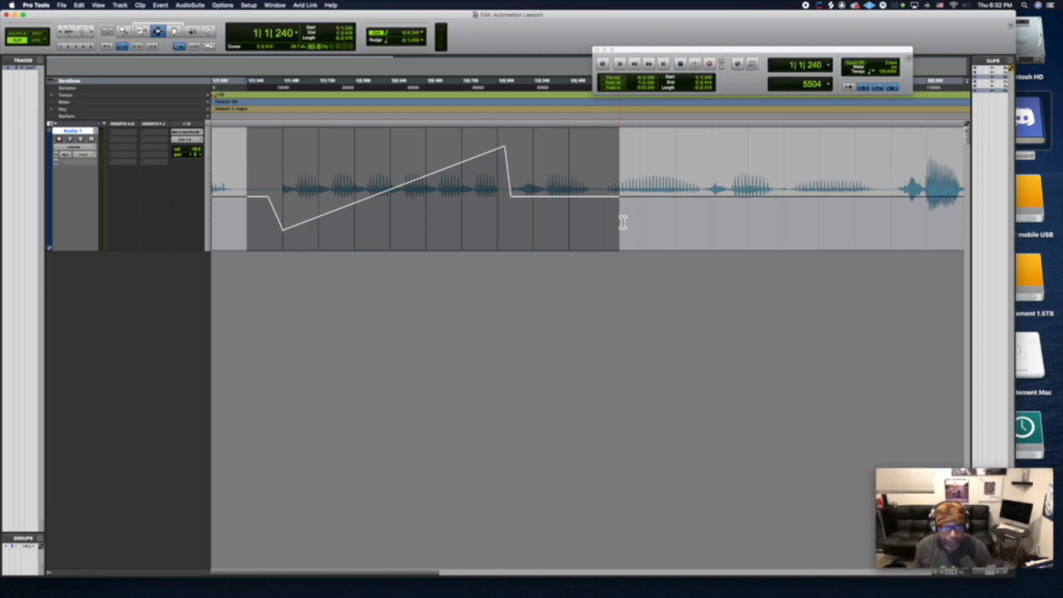
{"action": "left_click", "coordinate": [631, 239]}
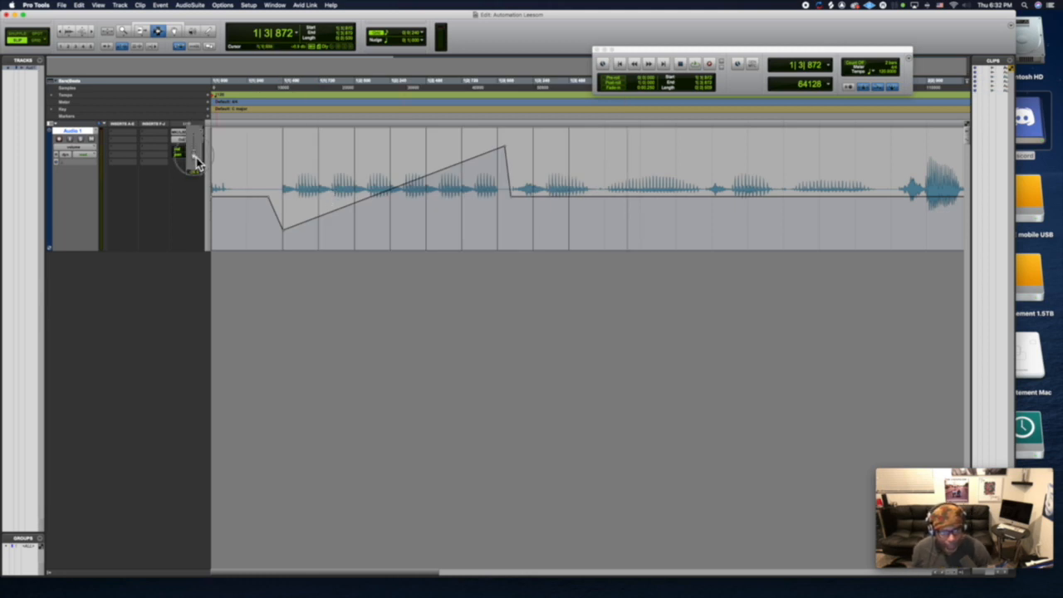
{"action": "key", "text": "space"}
{"action": "key", "text": "space"}
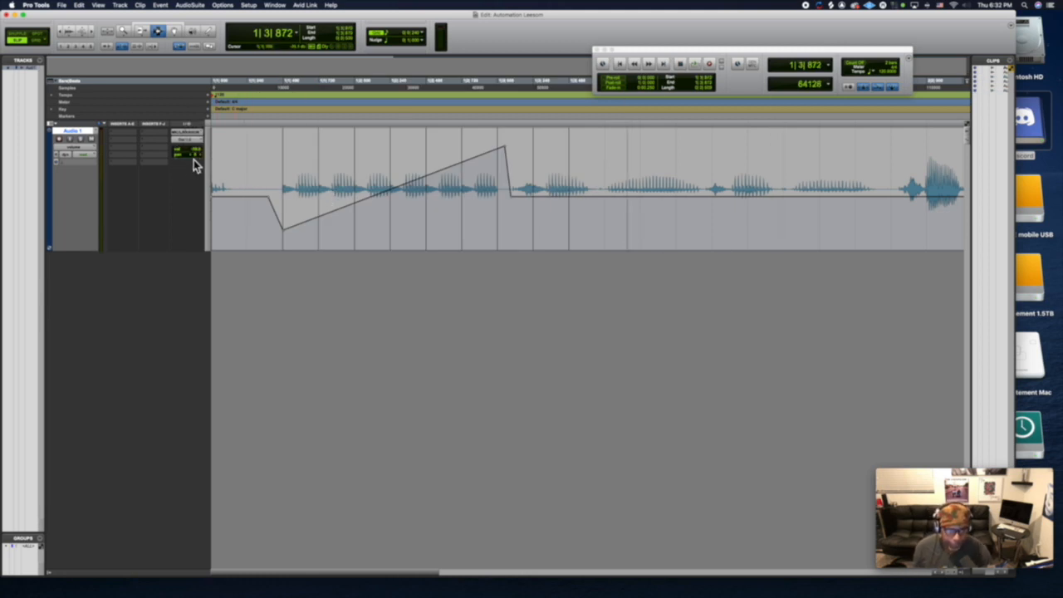
{"action": "left_click", "coordinate": [192, 153]}
{"action": "left_click_drag", "start_coordinate": [193, 154], "coordinate": [193, 143]}
{"action": "key", "text": "space"}
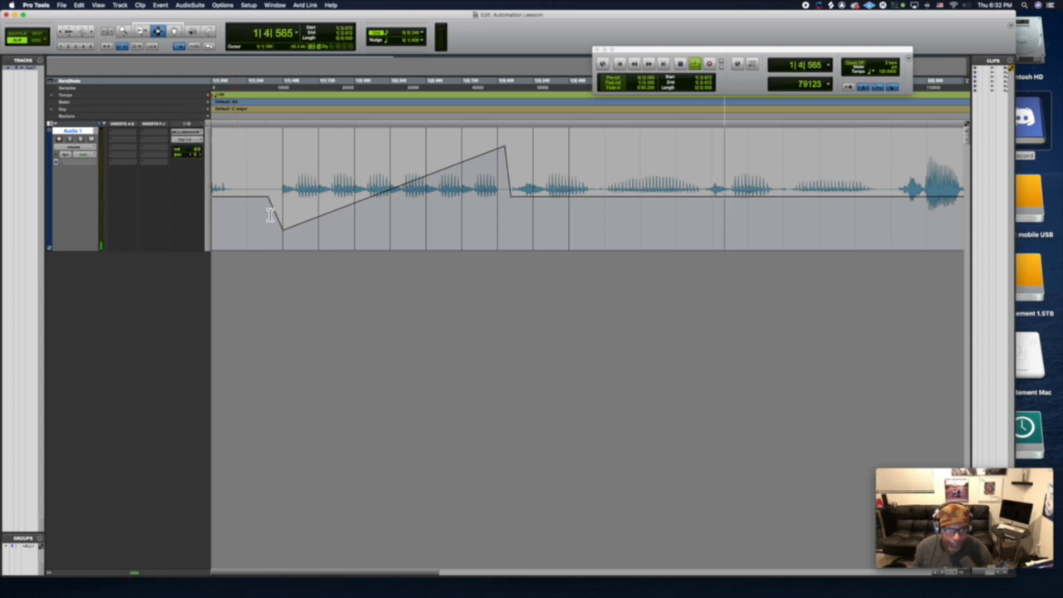
{"action": "key", "text": "space"}
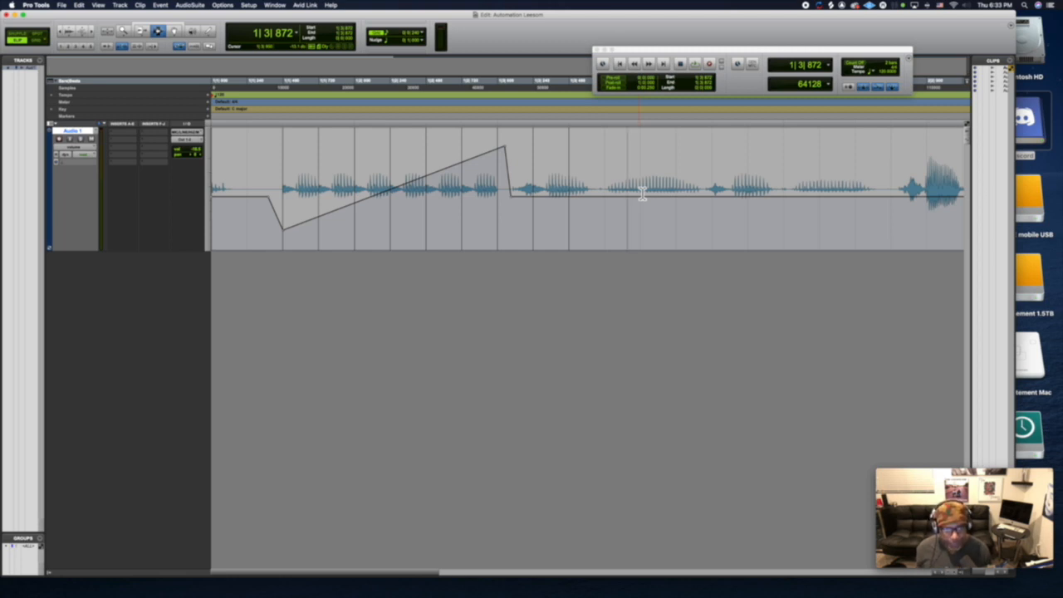
Select the automated passage on Audio 1 from 1|1|167 and compare its waveform view with its volume view.
{"action": "left_click_drag", "start_coordinate": [643, 193], "coordinate": [239, 196]}
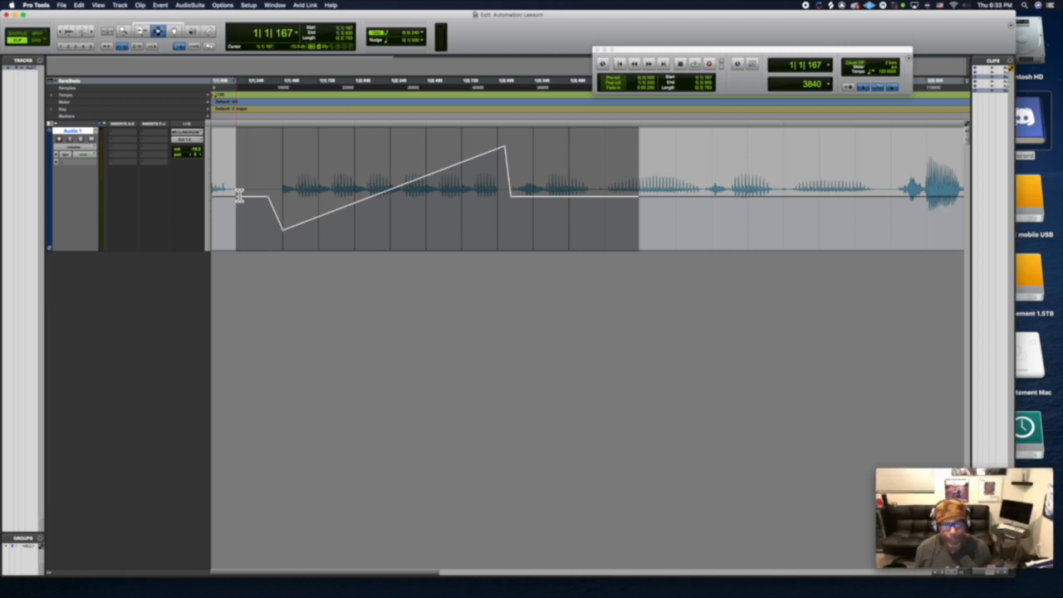
{"action": "left_click", "coordinate": [75, 147]}
{"action": "left_click", "coordinate": [93, 150]}
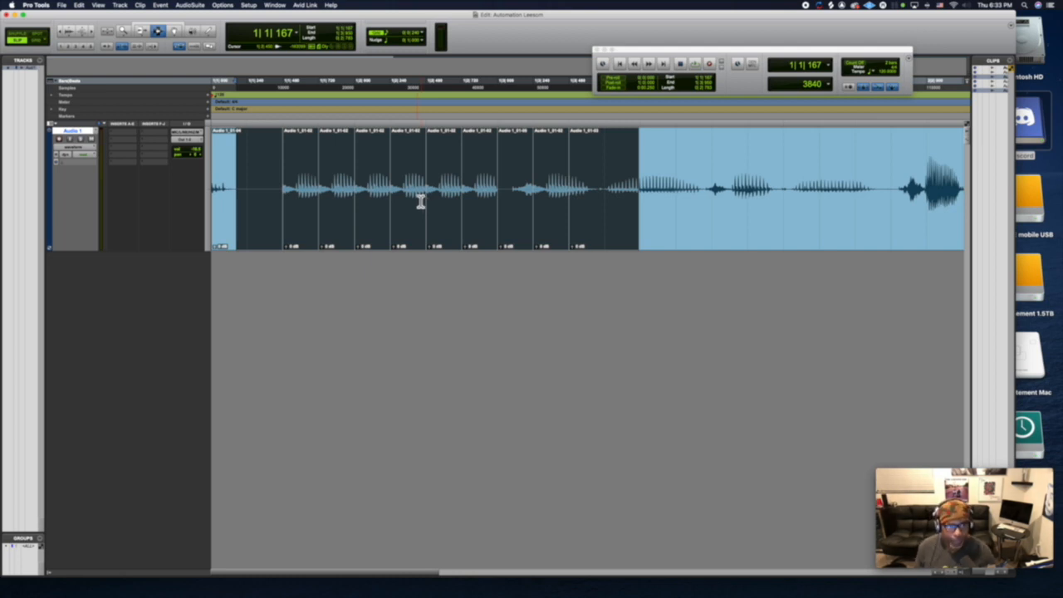
{"action": "left_click", "coordinate": [83, 148]}
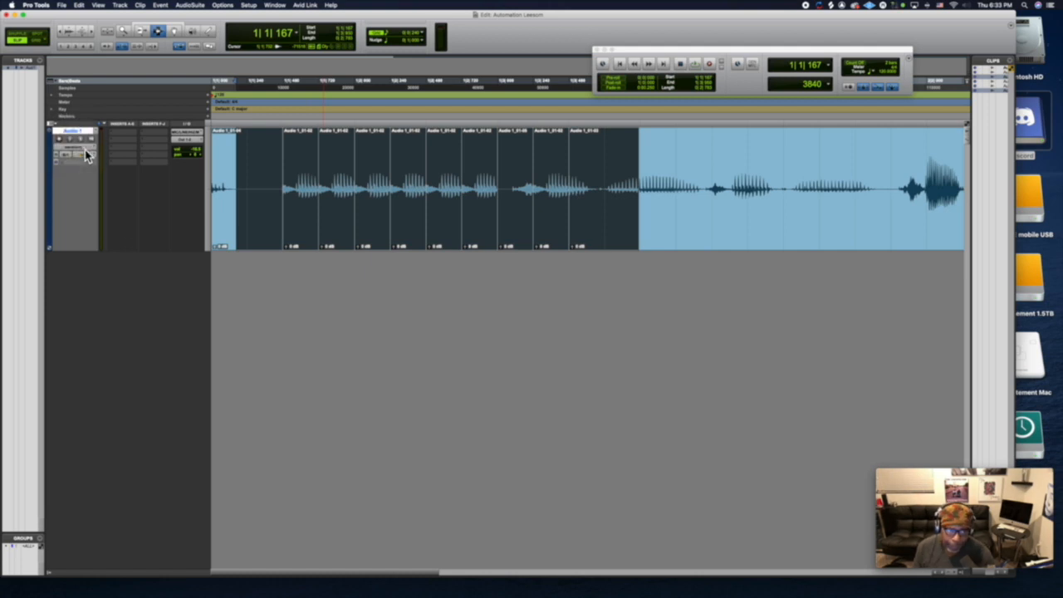
{"action": "left_click", "coordinate": [82, 156]}
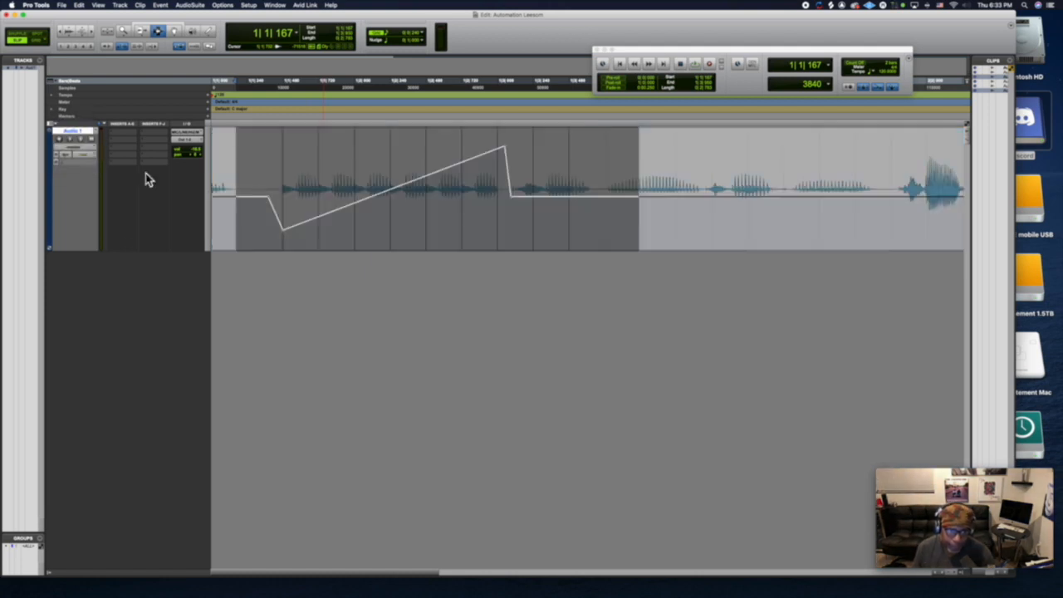
Delete the volume breakpoints across the stutter passage from 1|1|295 and return Audio 1 to waveform view.
{"action": "left_click", "coordinate": [658, 200]}
{"action": "left_click_drag", "start_coordinate": [658, 200], "coordinate": [258, 181]}
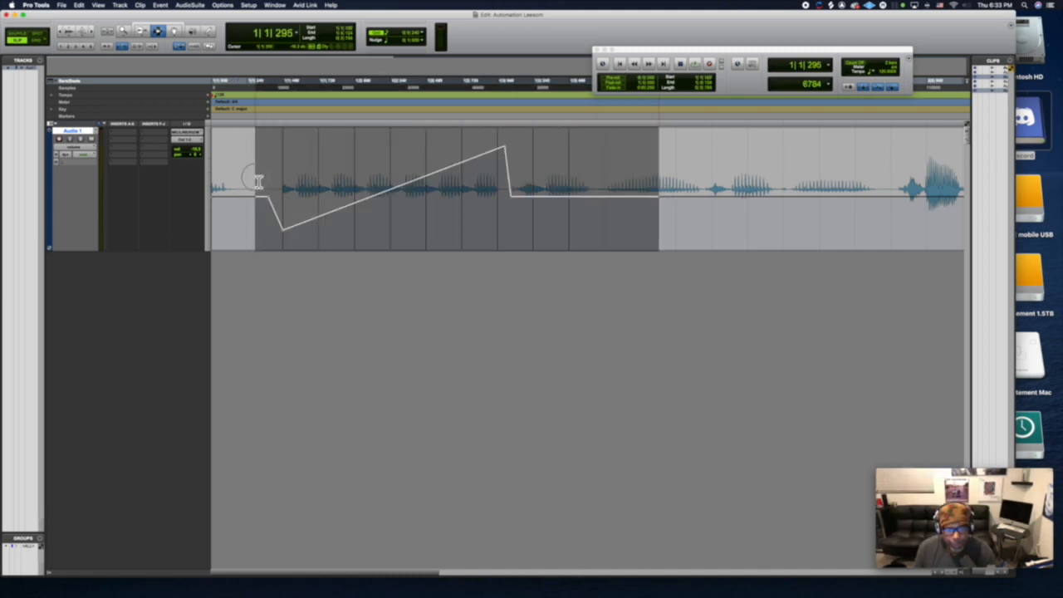
{"action": "key", "text": "Delete"}
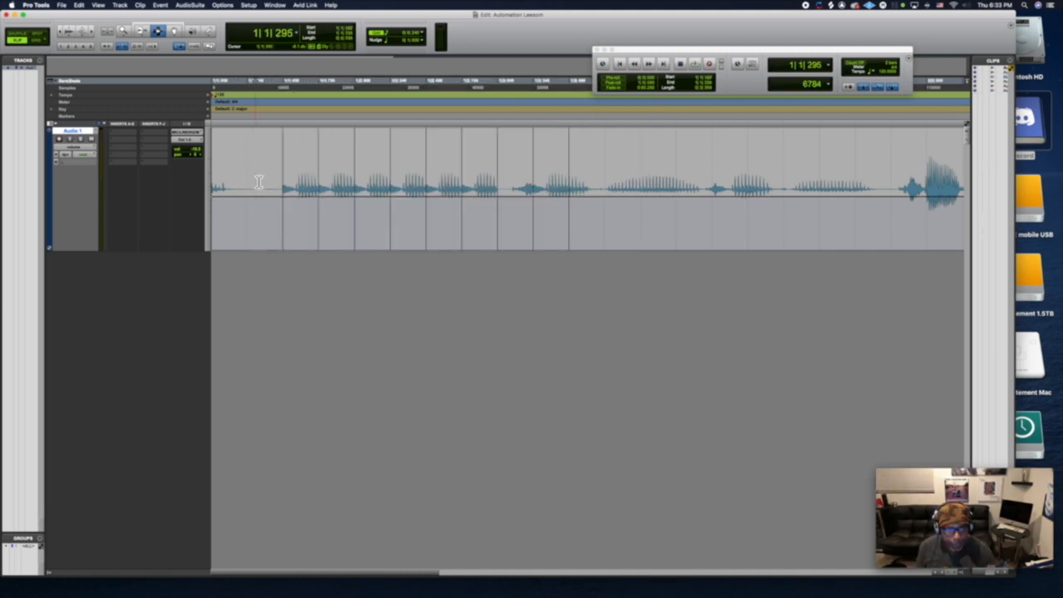
{"action": "left_click", "coordinate": [78, 148]}
{"action": "left_click", "coordinate": [79, 142]}
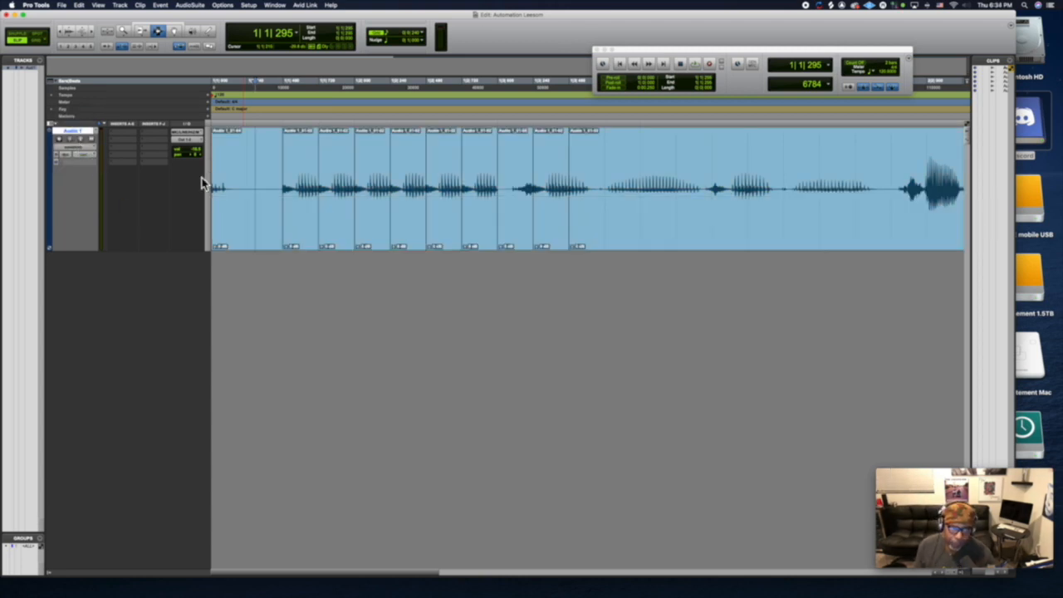
Insert the Tape Echo (mono) delay plug-in on the first insert slot of Audio 1 and place its window below the track.
{"action": "left_click", "coordinate": [122, 132]}
{"action": "mouse_move", "coordinate": [123, 133]}
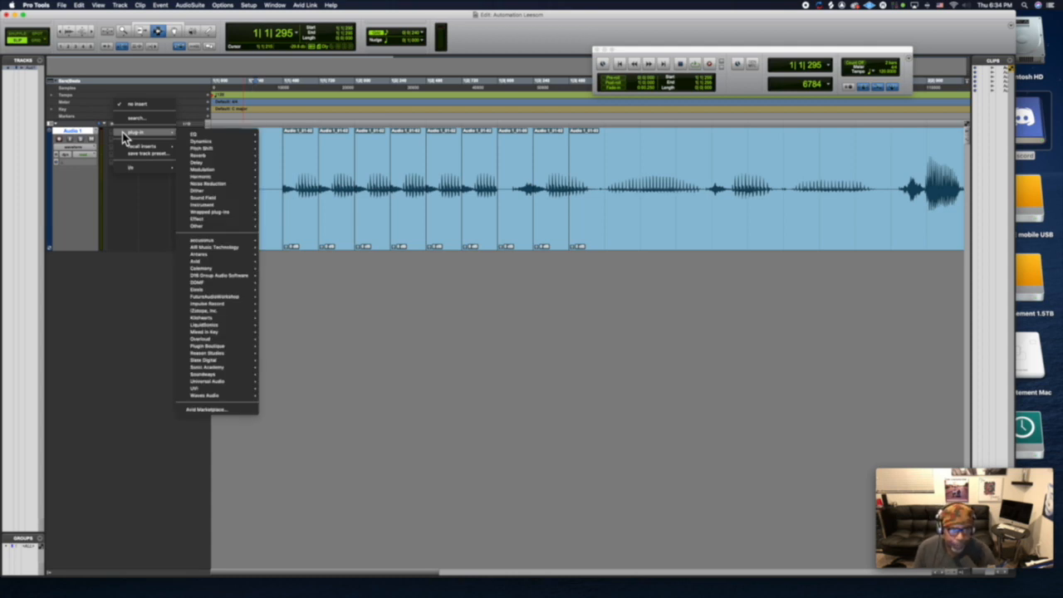
{"action": "mouse_move", "coordinate": [197, 162]}
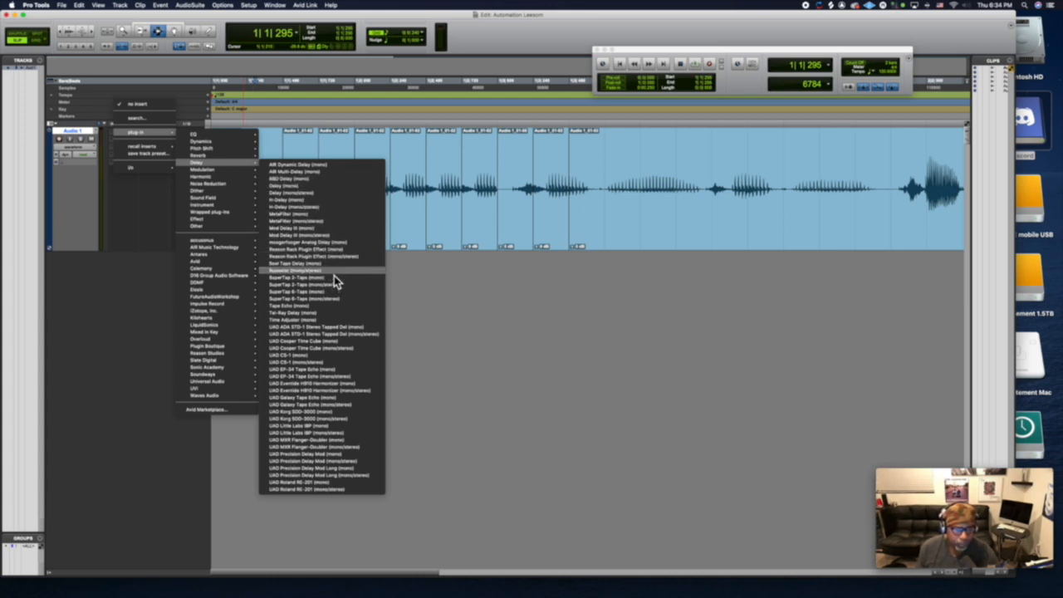
{"action": "left_click", "coordinate": [343, 305]}
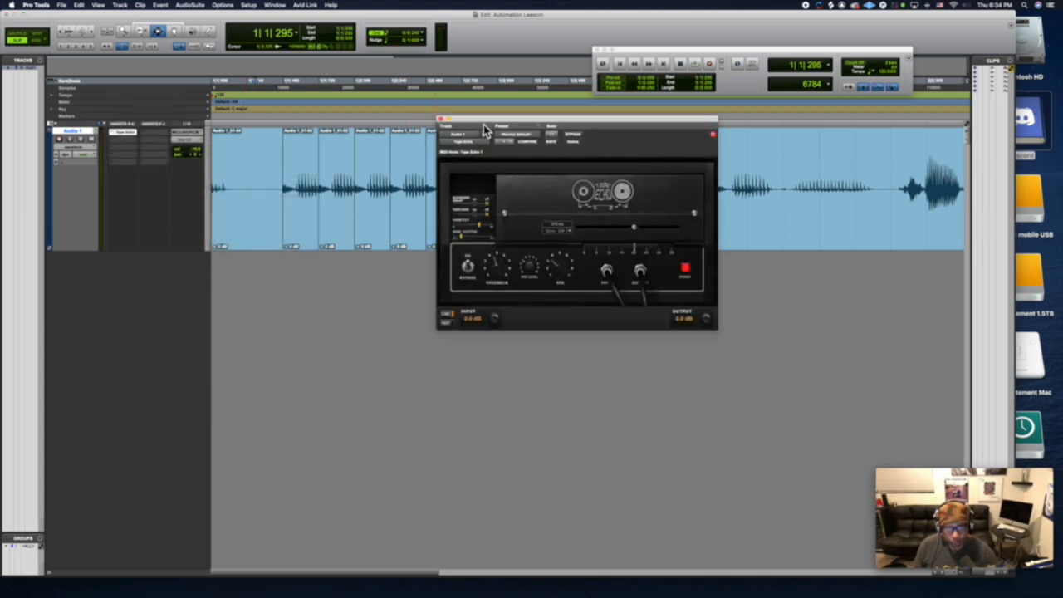
{"action": "left_click_drag", "start_coordinate": [488, 127], "coordinate": [489, 251]}
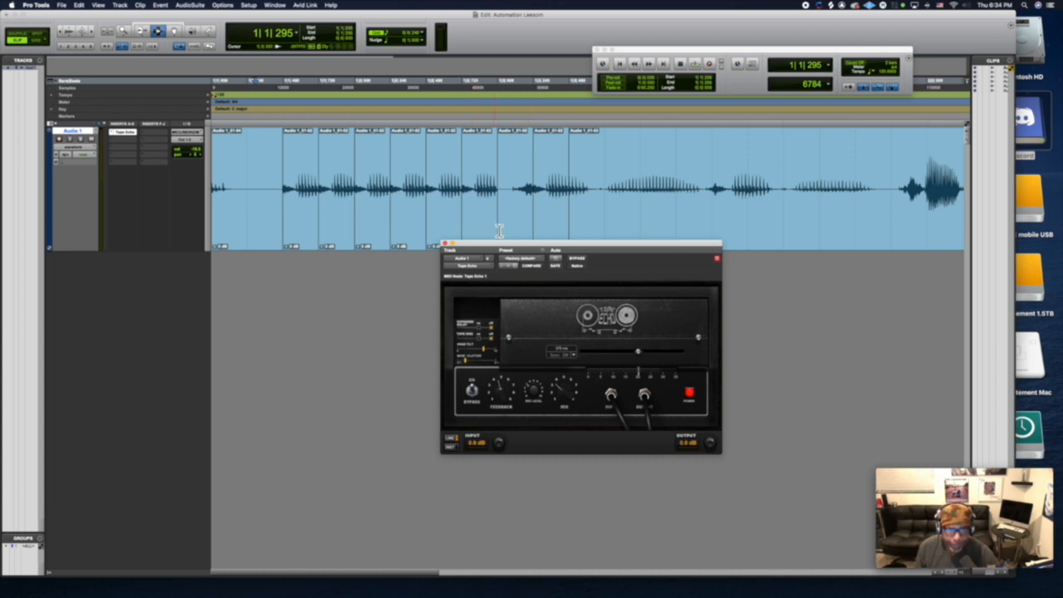
{"action": "left_click_drag", "start_coordinate": [509, 250], "coordinate": [540, 253]}
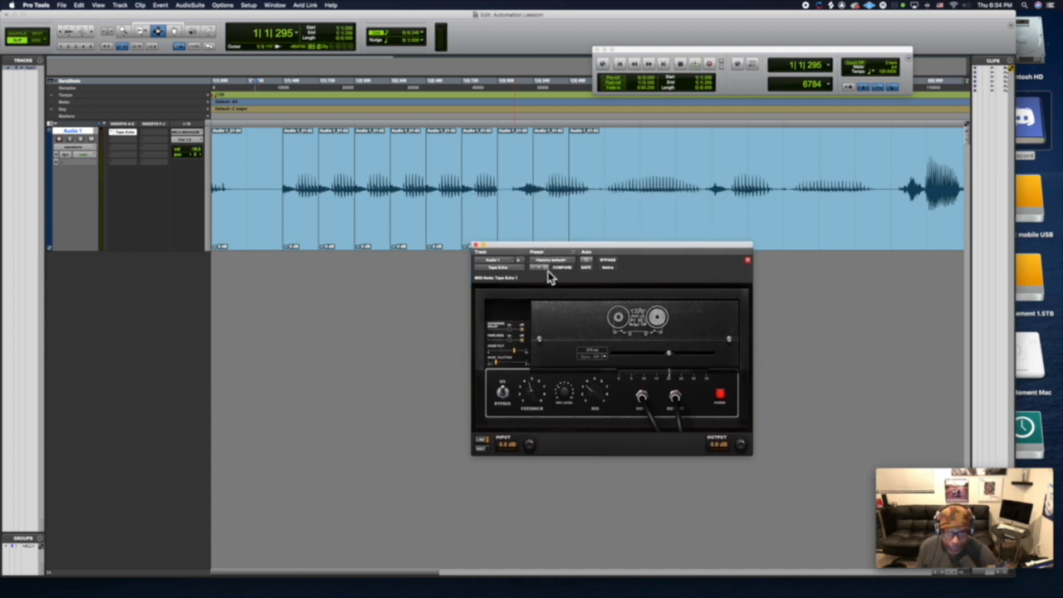
Enable automation of the Tape Echo's Mix and Delay parameters in its plug-in automation settings.
{"action": "left_click", "coordinate": [548, 270]}
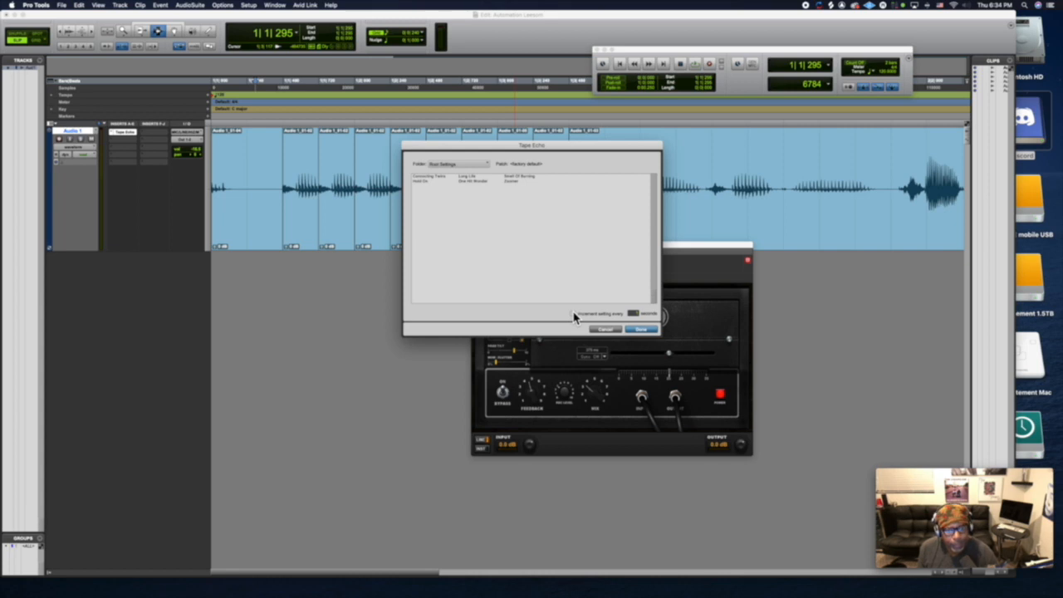
{"action": "left_click", "coordinate": [612, 333]}
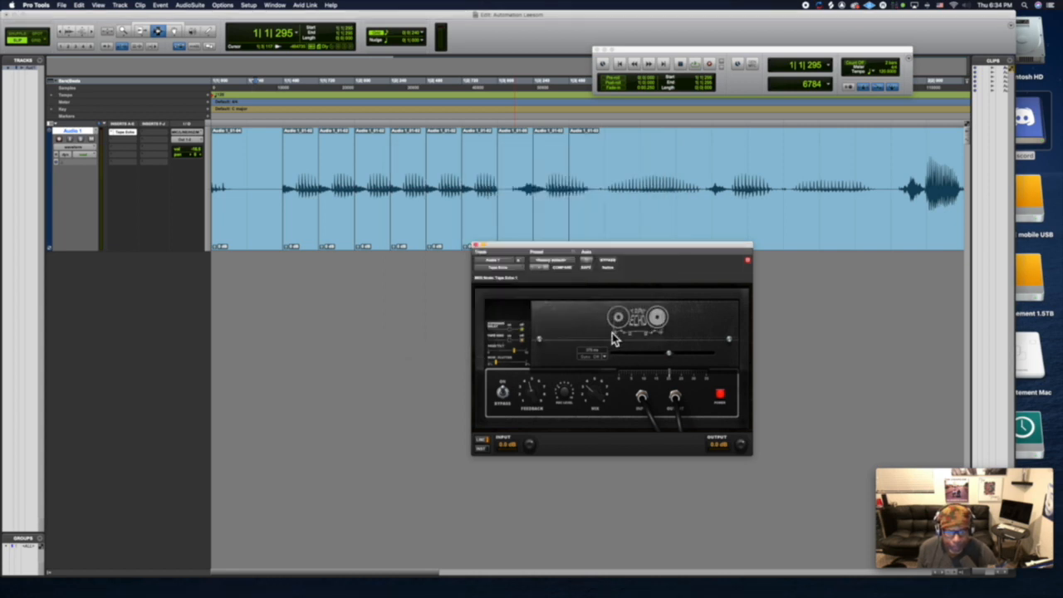
{"action": "left_click", "coordinate": [589, 263]}
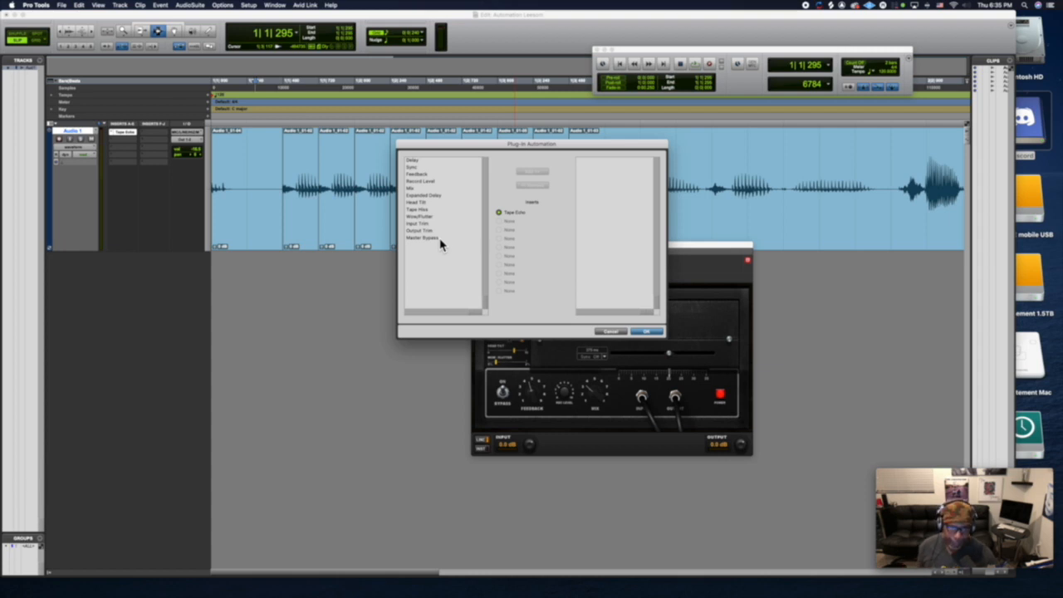
{"action": "left_click", "coordinate": [431, 190]}
{"action": "left_click", "coordinate": [534, 172]}
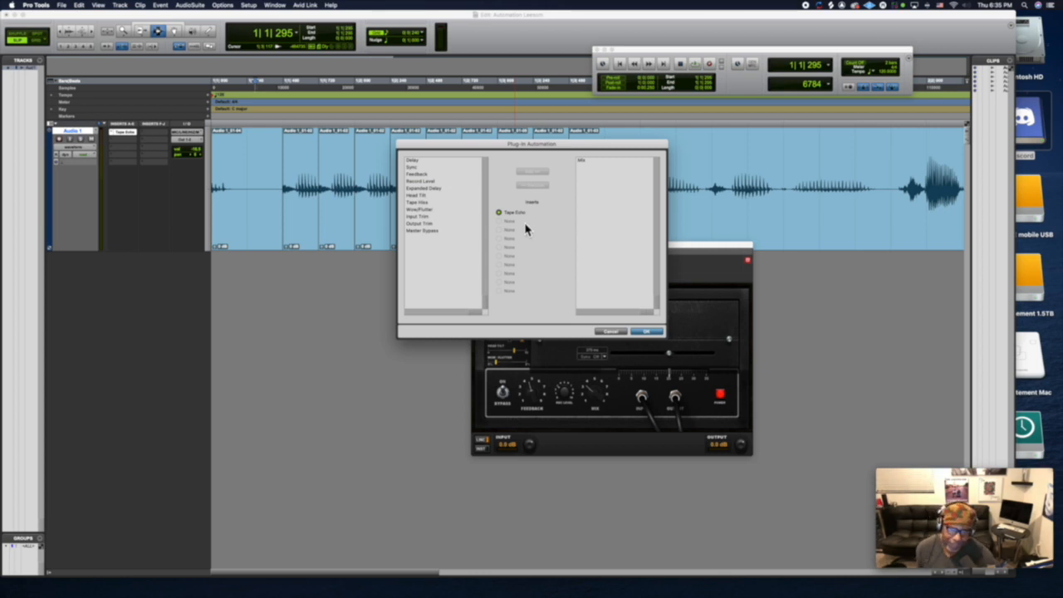
{"action": "left_click", "coordinate": [454, 164]}
{"action": "left_click", "coordinate": [531, 171]}
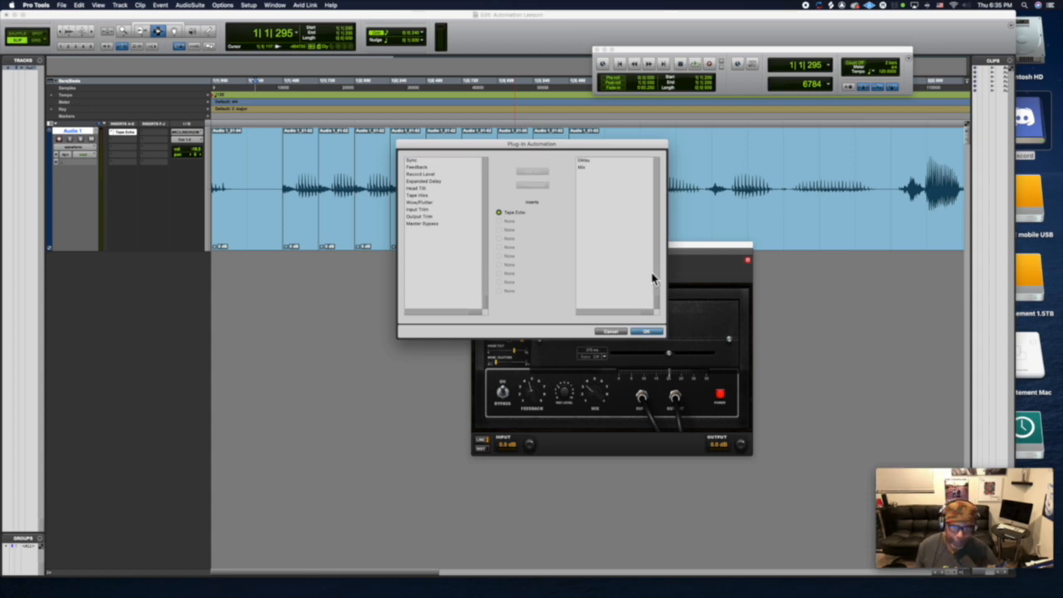
{"action": "left_click", "coordinate": [647, 333]}
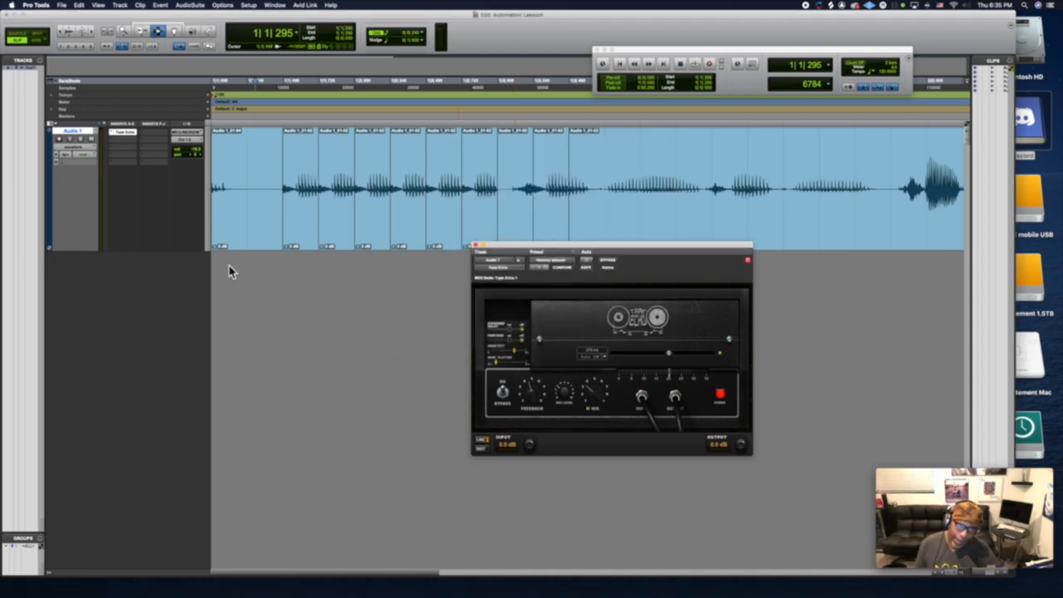
Show the Tape Echo's Mix automation on Audio 1 and play the stutter back from 1|1|418.
{"action": "left_click", "coordinate": [85, 150]}
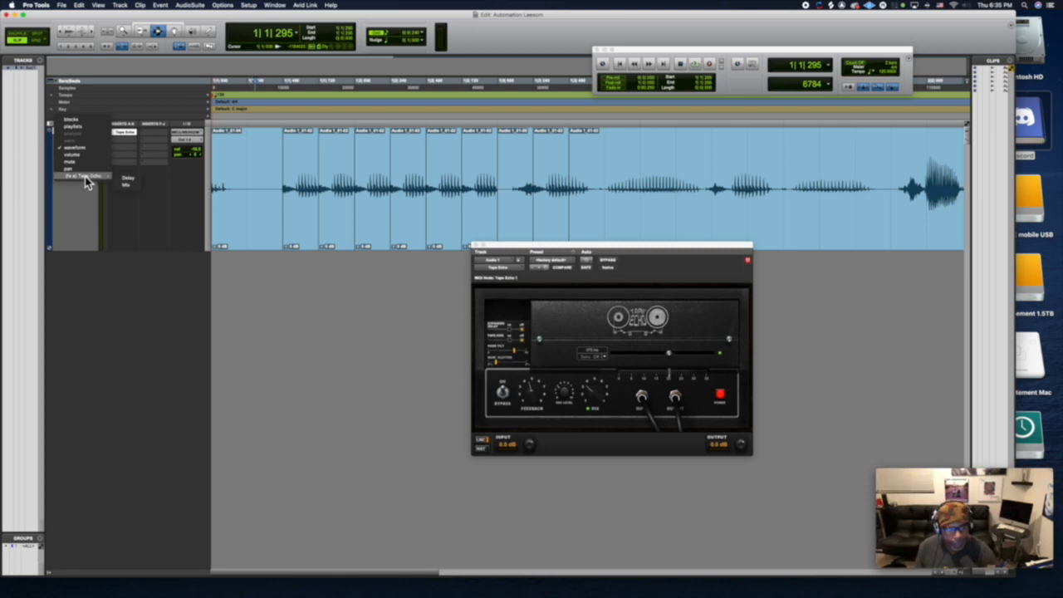
{"action": "left_click", "coordinate": [128, 187]}
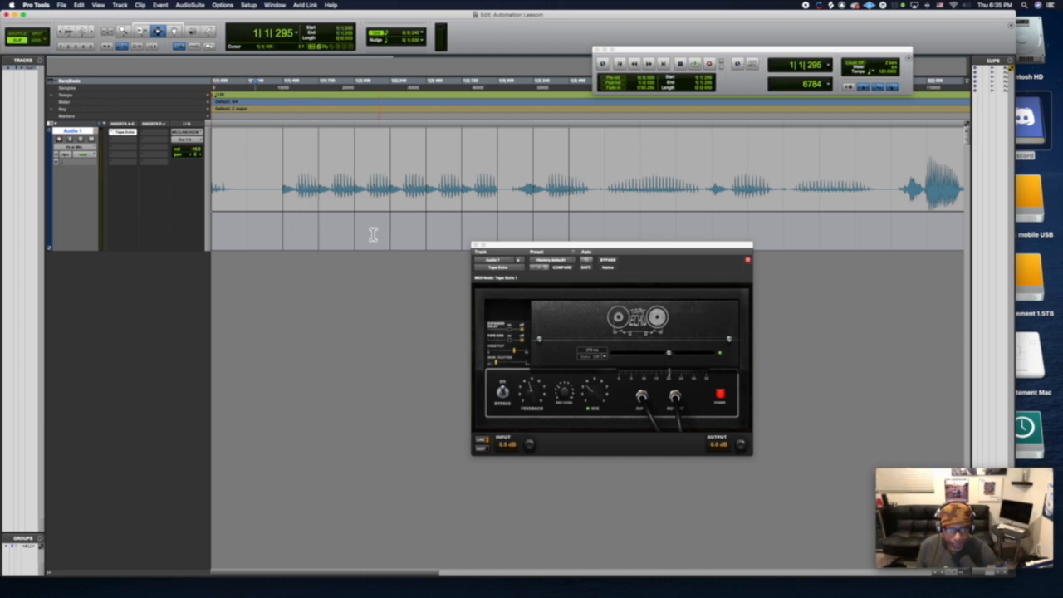
{"action": "key", "text": "space"}
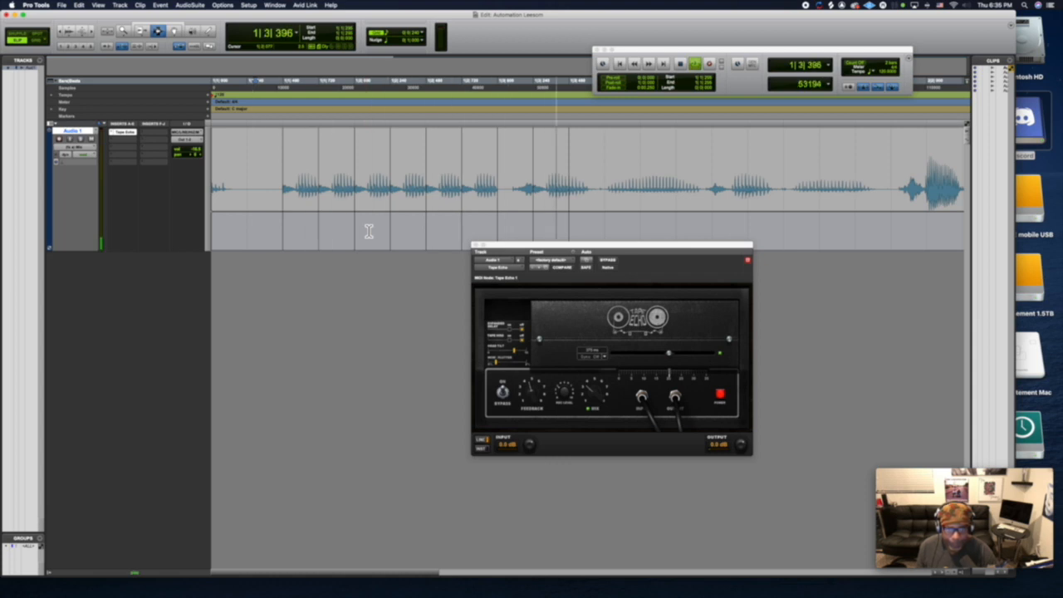
{"action": "key", "text": "space"}
{"action": "left_click", "coordinate": [276, 214]}
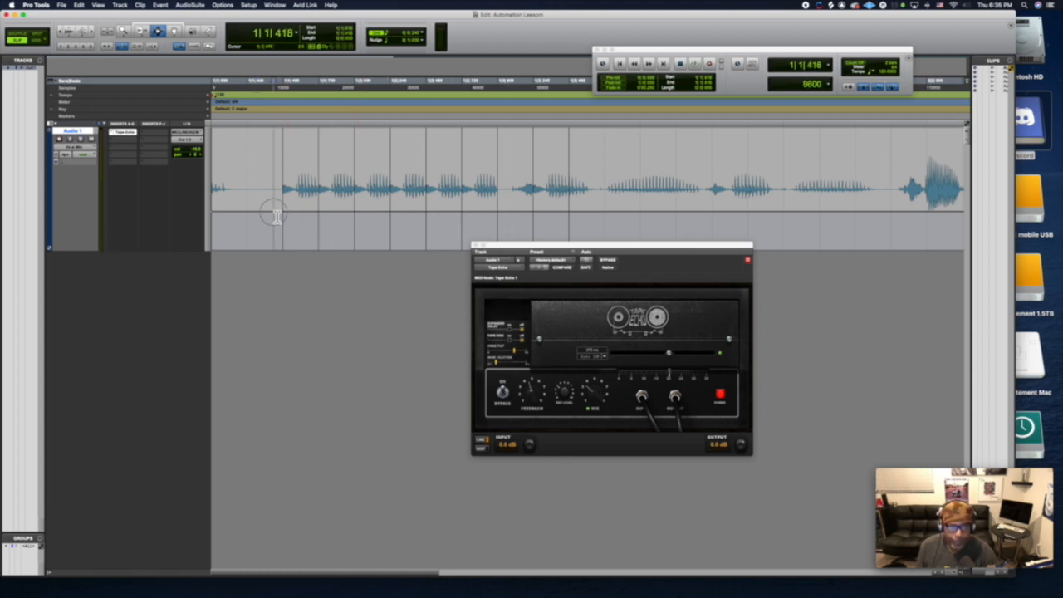
{"action": "key", "text": "space"}
{"action": "key", "text": "space"}
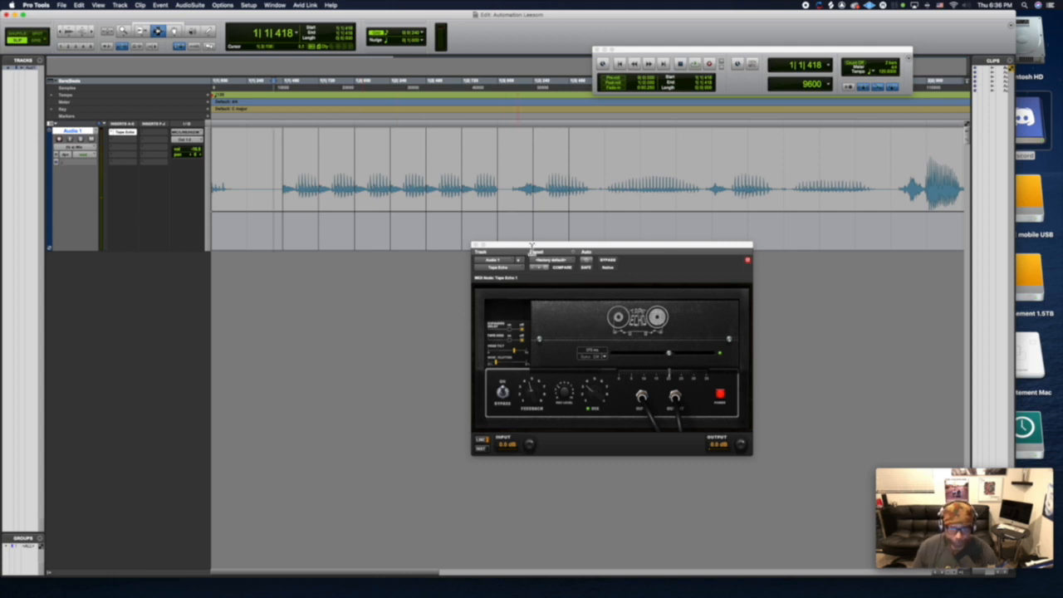
Lower the Tape Echo's Mix amount and audition the stutter passage from 1|1|418.
{"action": "mouse_move", "coordinate": [596, 399]}
{"action": "left_mouse_down"}
{"action": "mouse_move", "coordinate": [597, 414]}
{"action": "mouse_move", "coordinate": [591, 395]}
{"action": "left_mouse_up"}
{"action": "key", "text": "space"}
{"action": "key", "text": "space"}
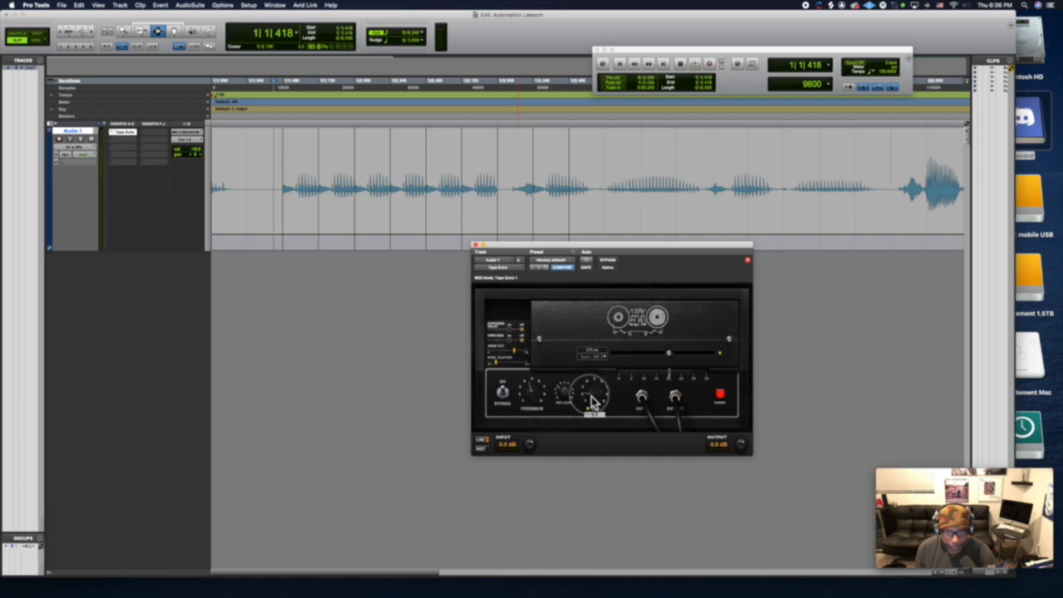
{"action": "key", "text": "space"}
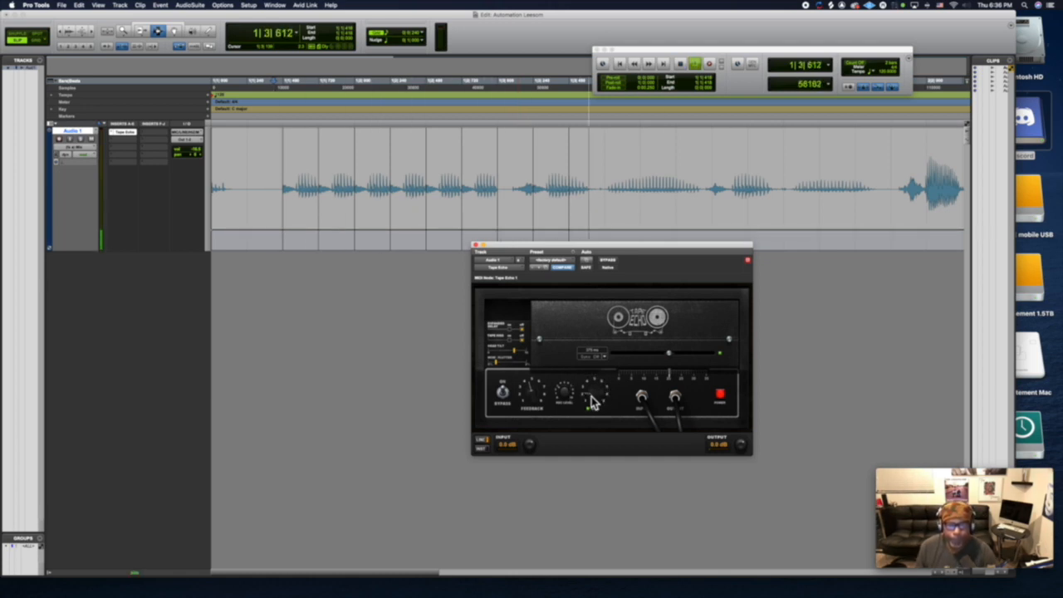
{"action": "key", "text": "space"}
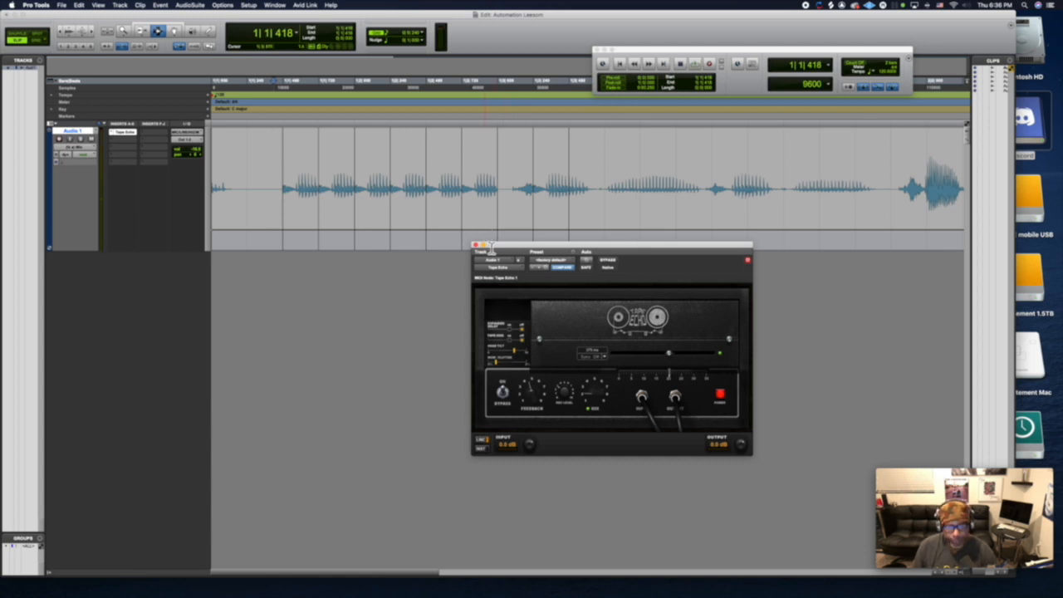
Raise the Mix automation across only the stutter slice at 1|2|715, using the Smart Tool with the plug-in window moved clear of the track.
{"action": "left_click", "coordinate": [483, 193]}
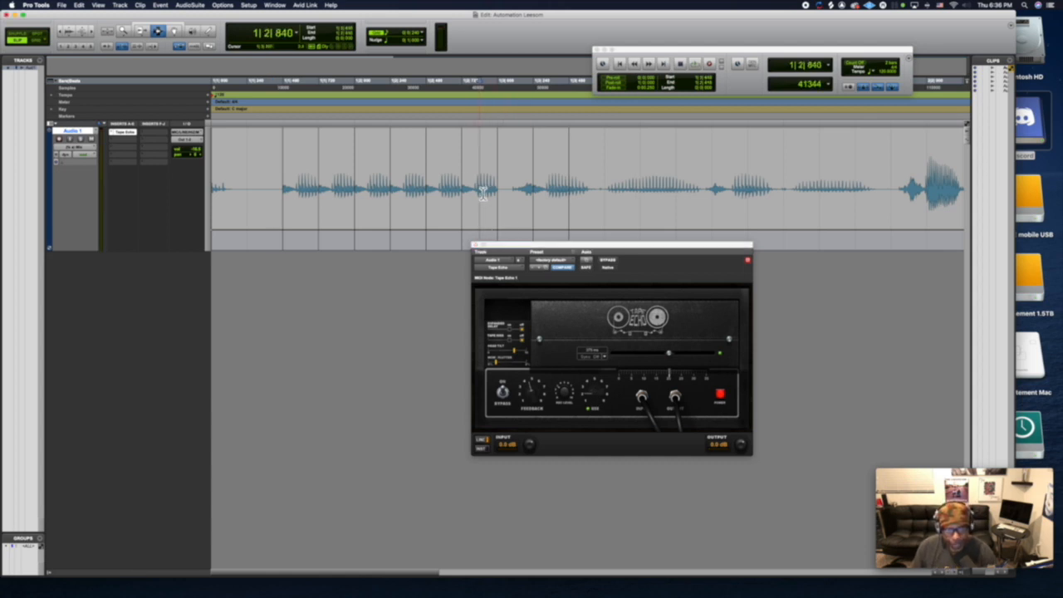
{"action": "left_click_drag", "start_coordinate": [536, 241], "coordinate": [540, 286]}
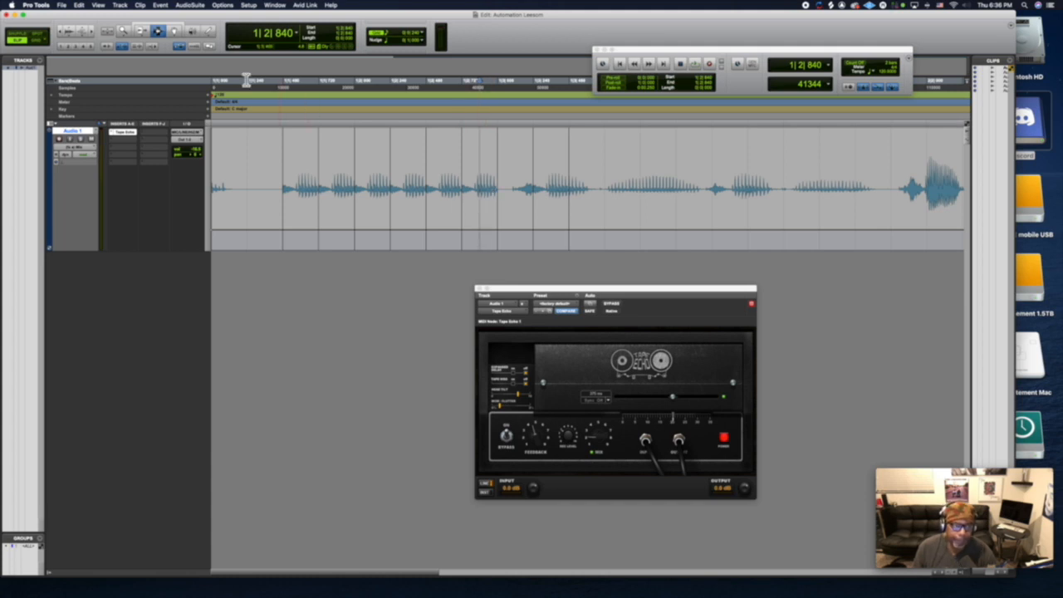
{"action": "left_click", "coordinate": [161, 30]}
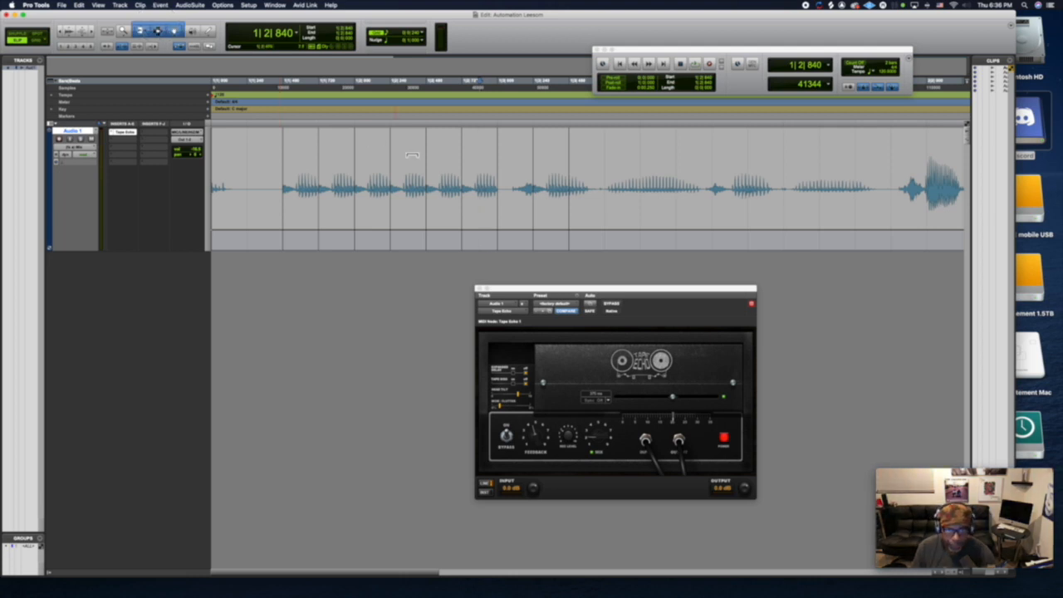
{"action": "left_click_drag", "start_coordinate": [469, 194], "coordinate": [502, 194]}
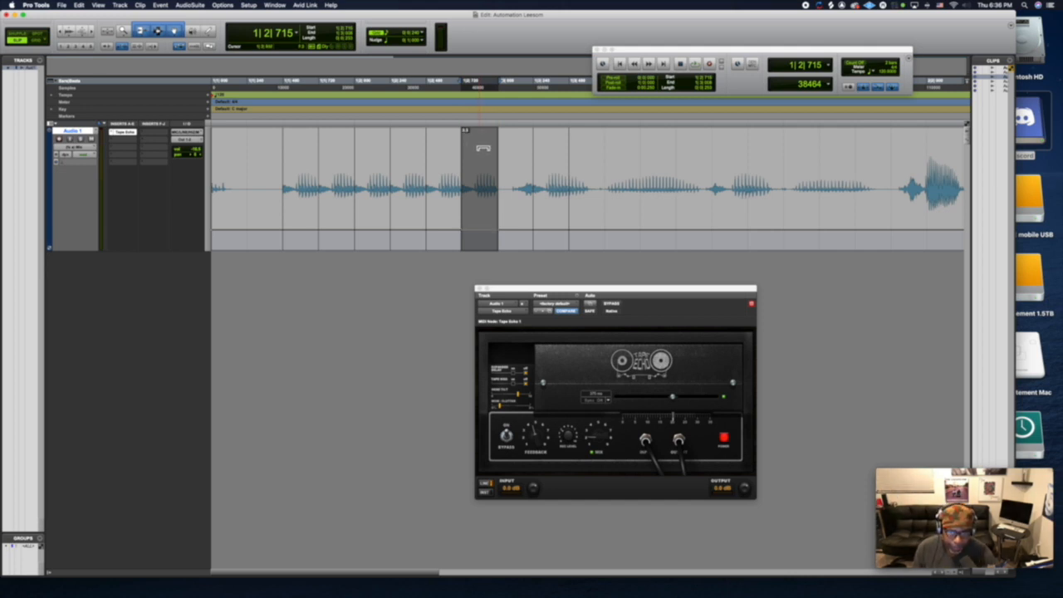
{"action": "left_click_drag", "start_coordinate": [483, 148], "coordinate": [488, 101]}
Audition the raised Mix section from 1|1|000, raise that section further and play it again.
{"action": "key", "text": "space"}
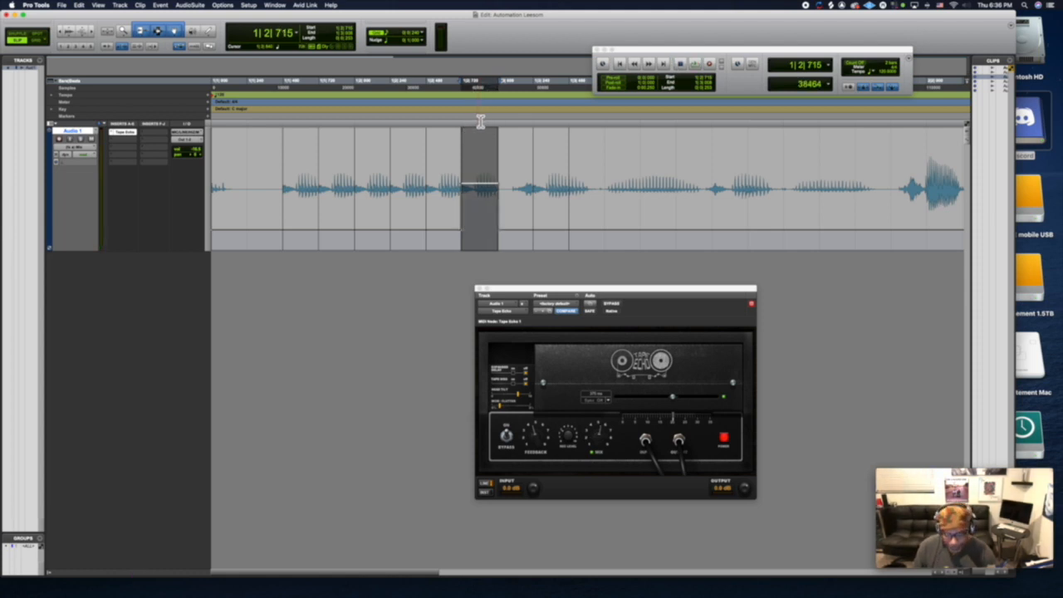
{"action": "key", "text": "Return"}
{"action": "key", "text": "space"}
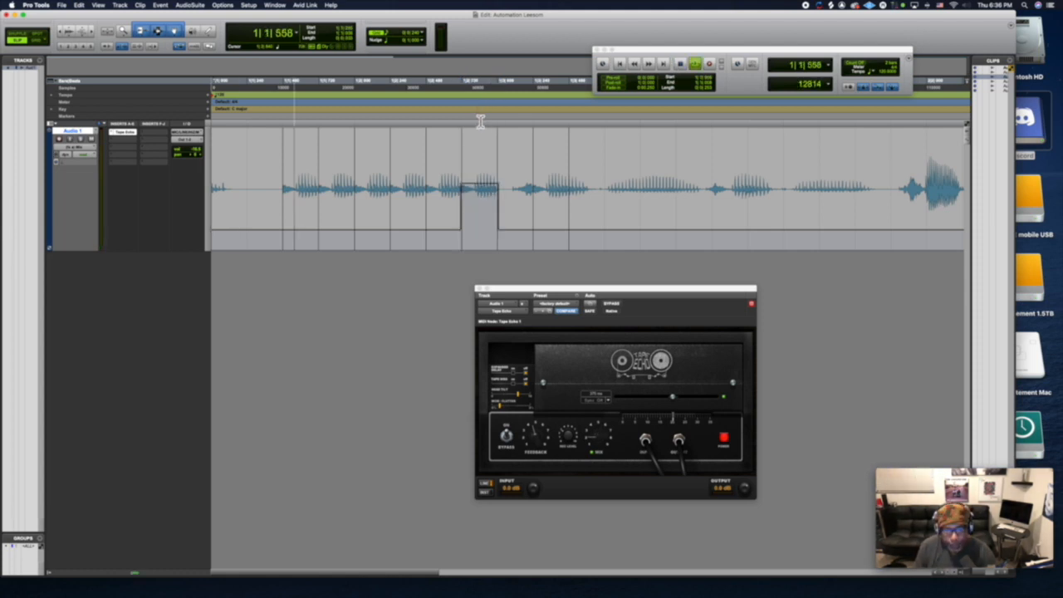
{"action": "key", "text": "space"}
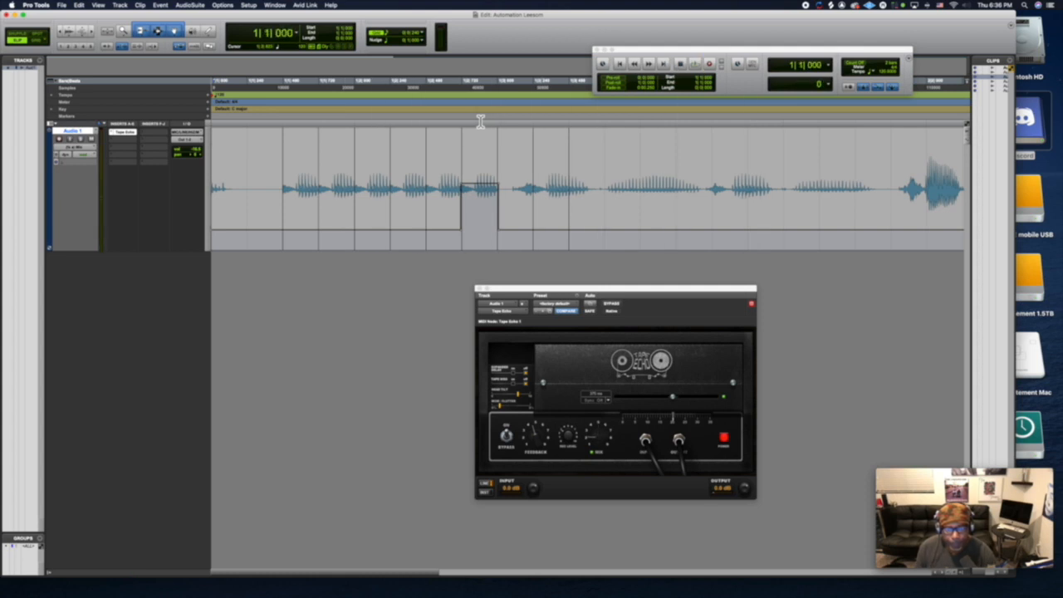
{"action": "key", "text": "space"}
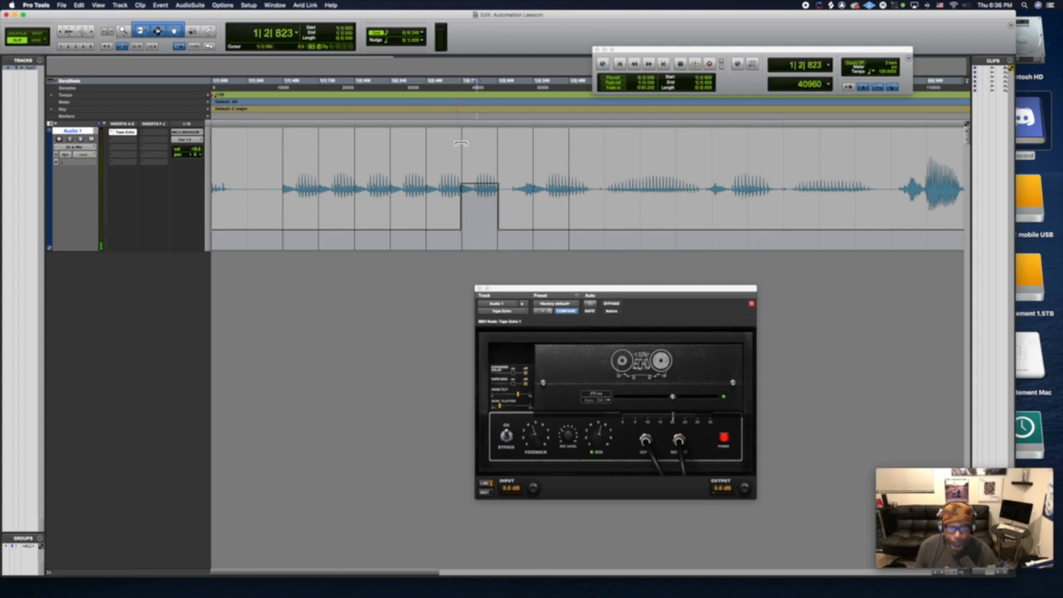
{"action": "key", "text": "space"}
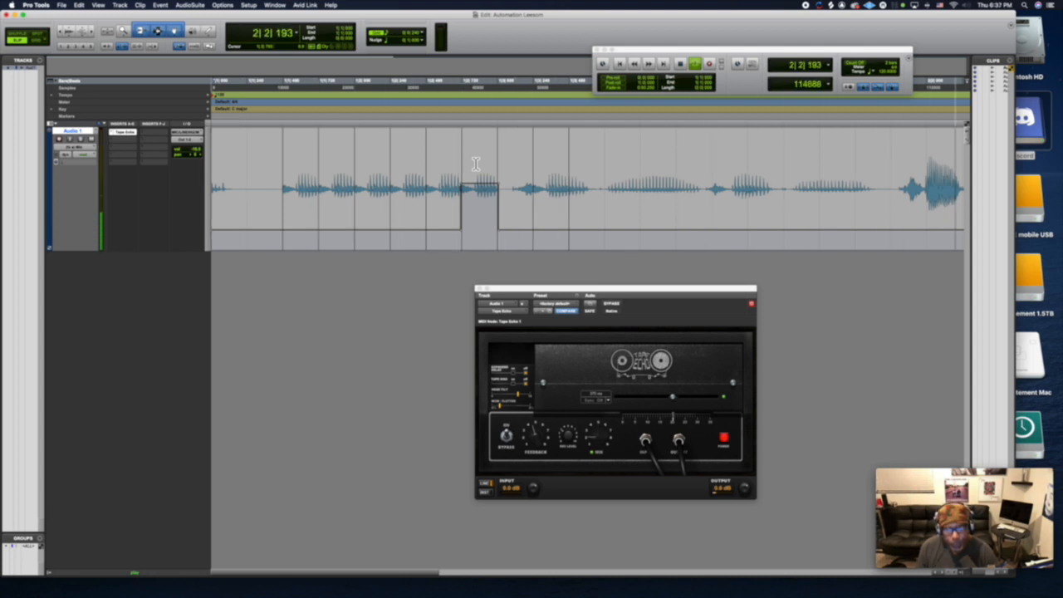
{"action": "key", "text": "space"}
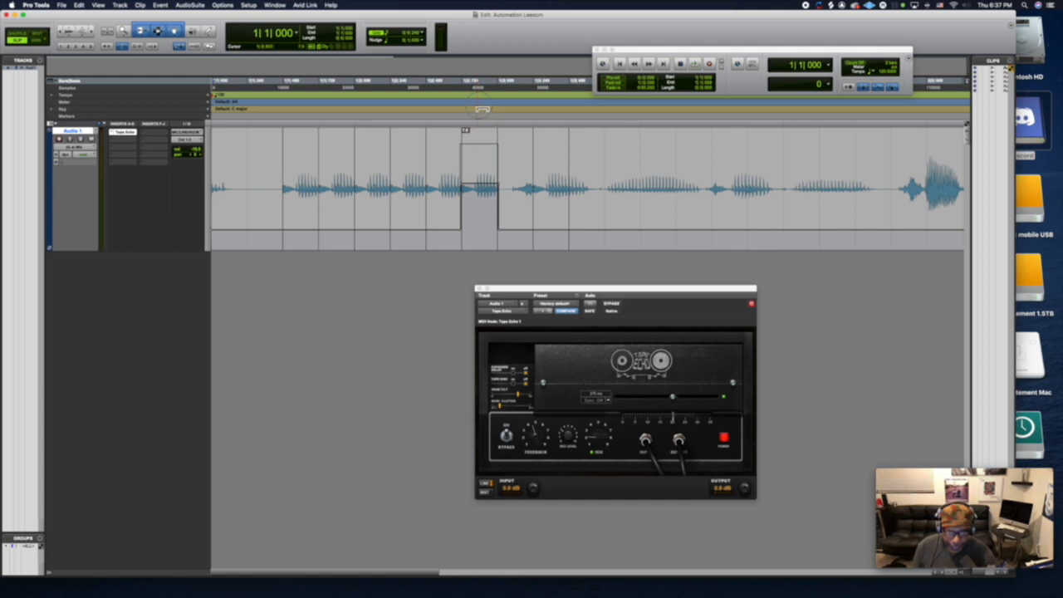
{"action": "key", "text": "space"}
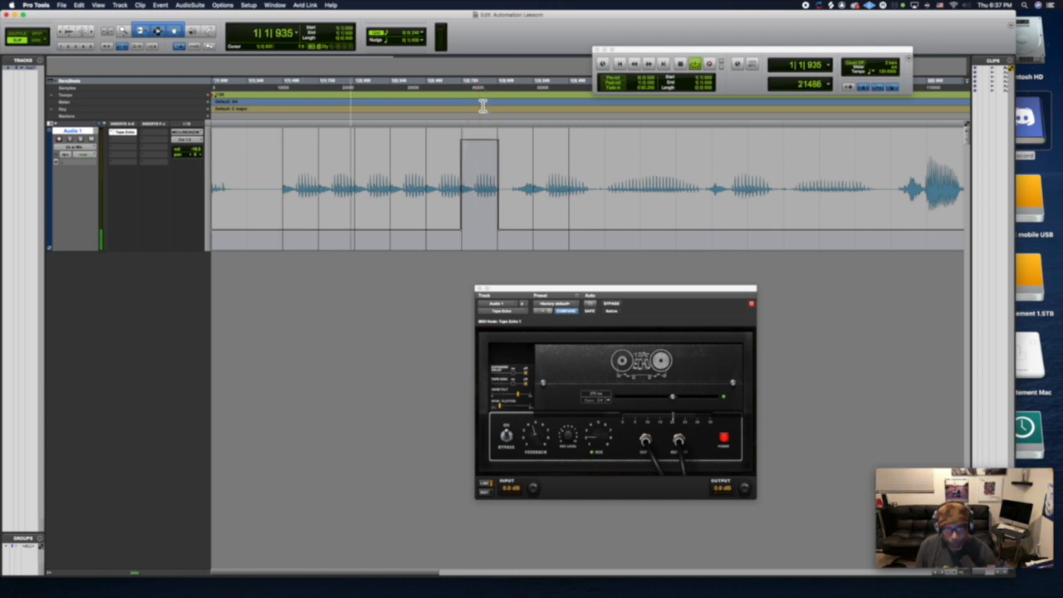
{"action": "key", "text": "space"}
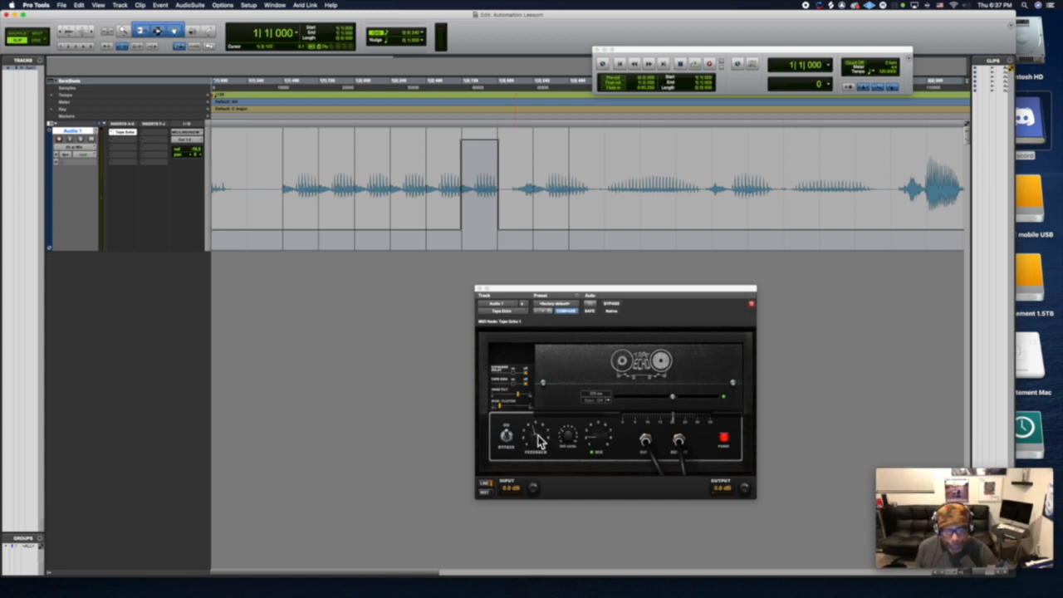
Close the Tape Echo window, return Audio 1 to waveform view and select the stutter clip at 1|2|720.
{"action": "left_click", "coordinate": [478, 289]}
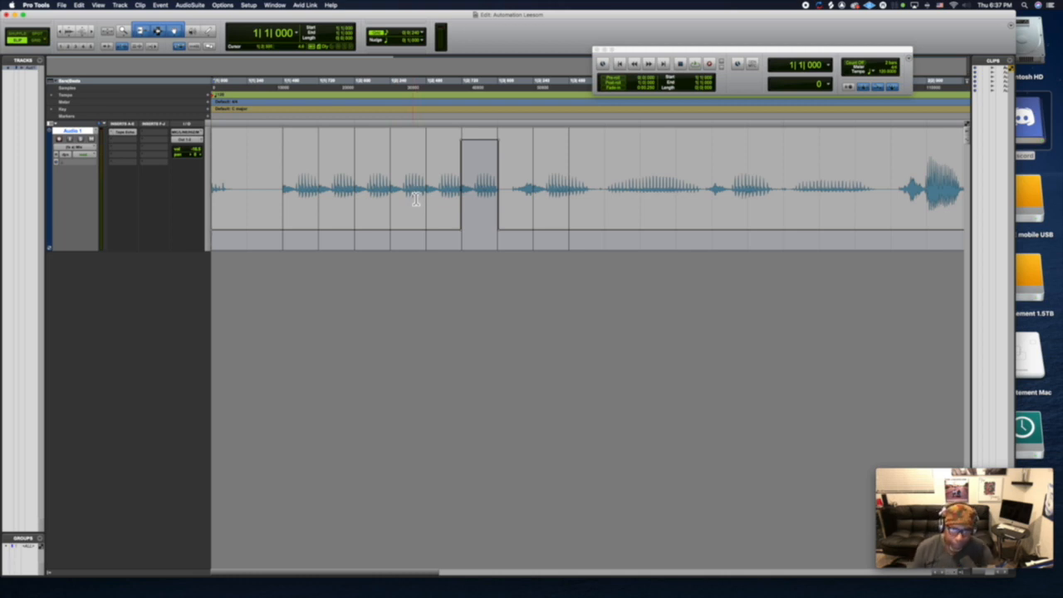
{"action": "left_click", "coordinate": [76, 156]}
{"action": "left_click", "coordinate": [80, 123]}
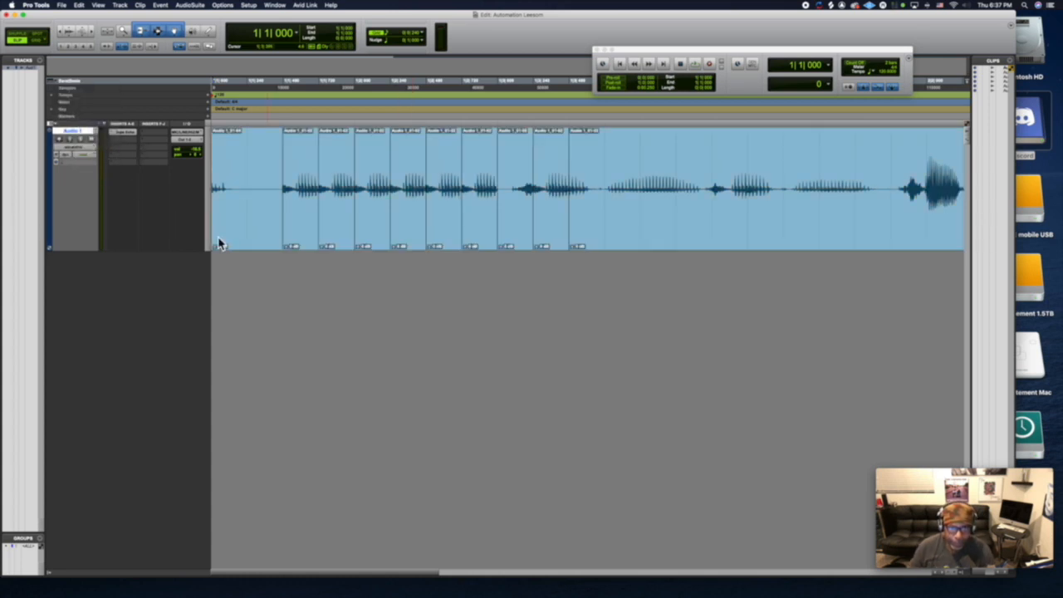
{"action": "left_click", "coordinate": [480, 211]}
{"action": "left_click", "coordinate": [232, 5]}
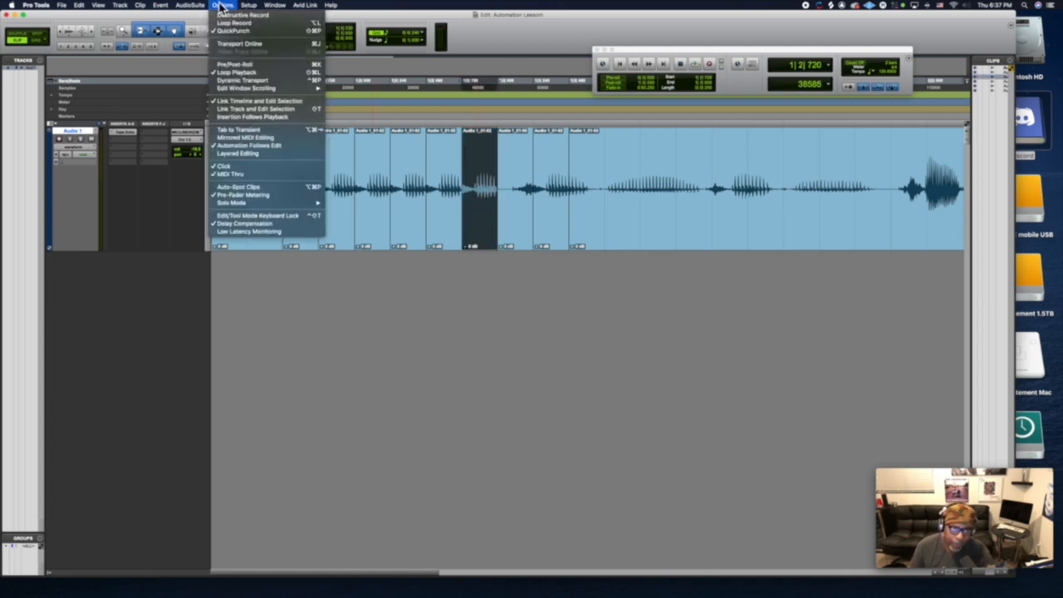
{"action": "mouse_move", "coordinate": [201, 8]}
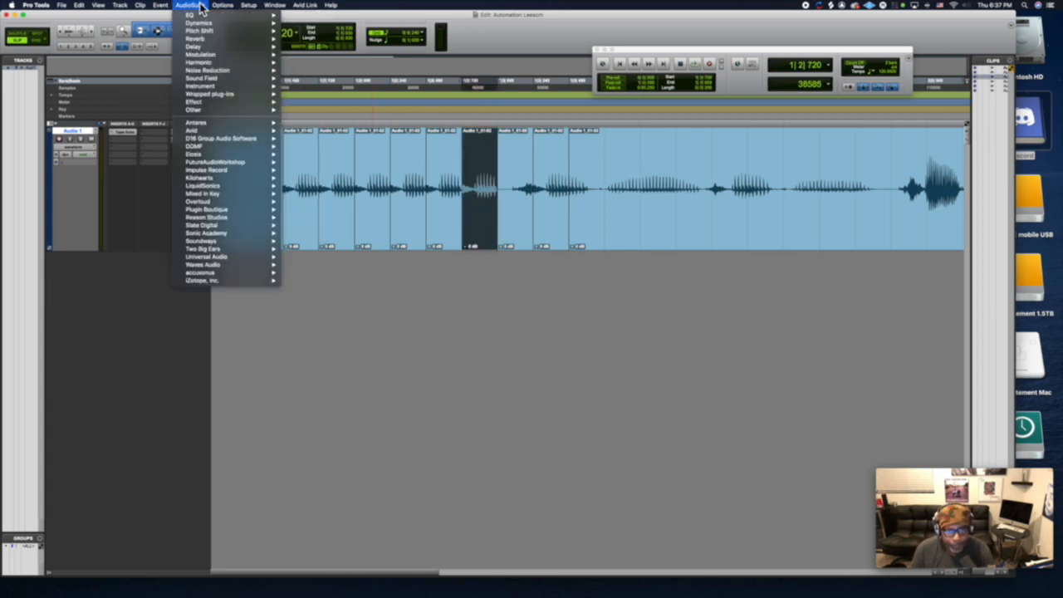
{"action": "left_click", "coordinate": [201, 8]}
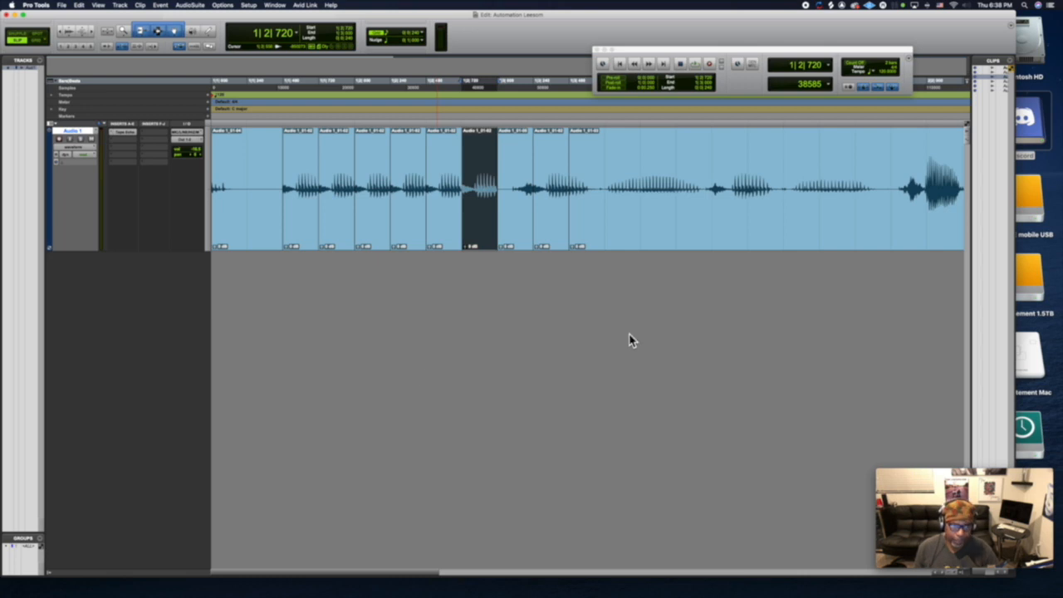
Replace the Tape Echo on Audio 1's first insert with Auto-Tune EFX AAX, discarding its automation, and move the new plug-in window up over the track.
{"action": "left_click", "coordinate": [115, 135]}
{"action": "mouse_move", "coordinate": [145, 135]}
{"action": "mouse_move", "coordinate": [204, 150]}
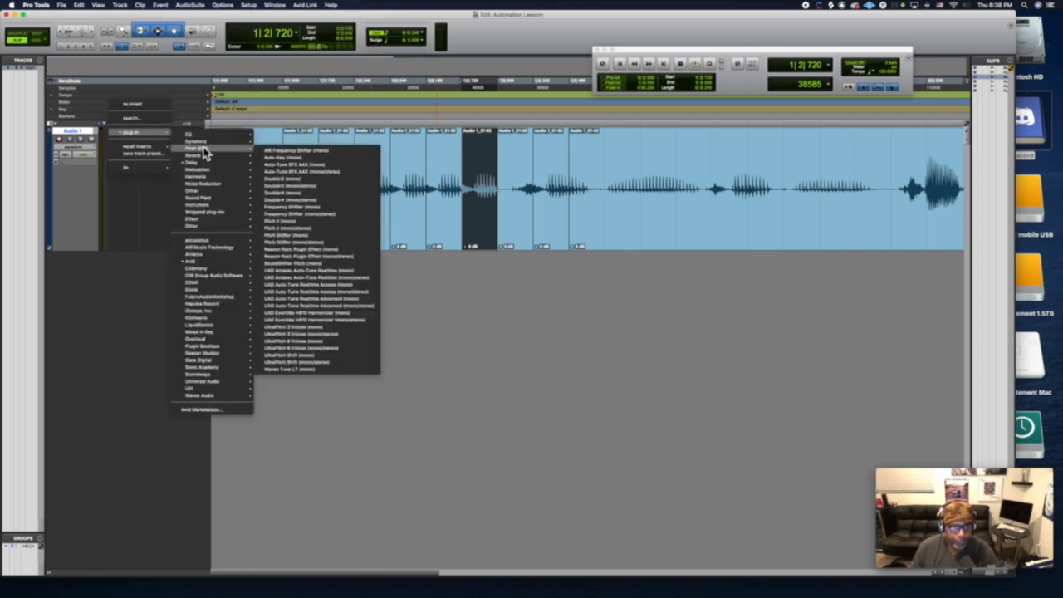
{"action": "left_click", "coordinate": [313, 167]}
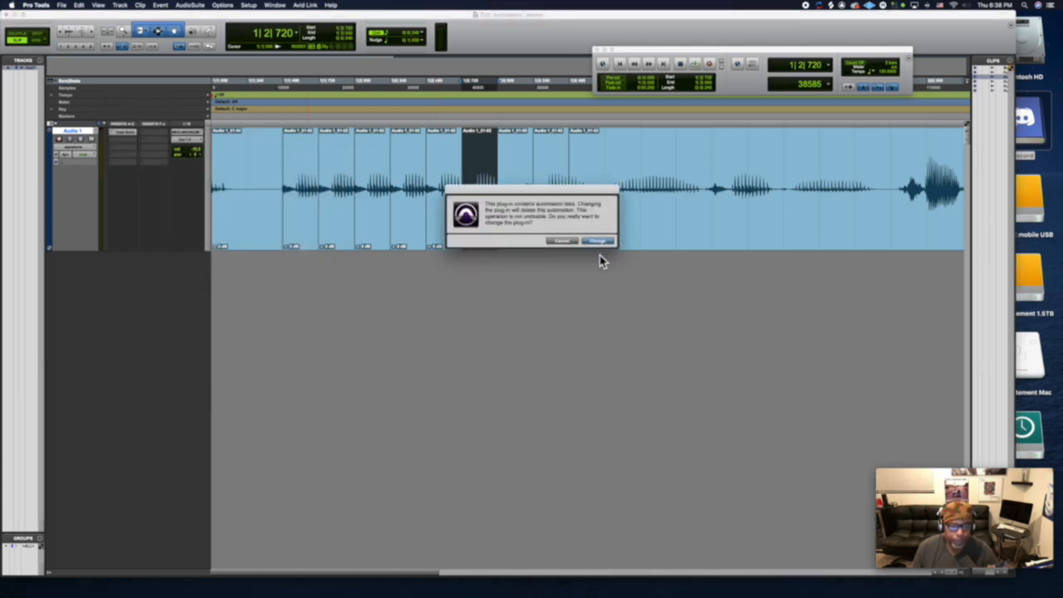
{"action": "left_click", "coordinate": [598, 241]}
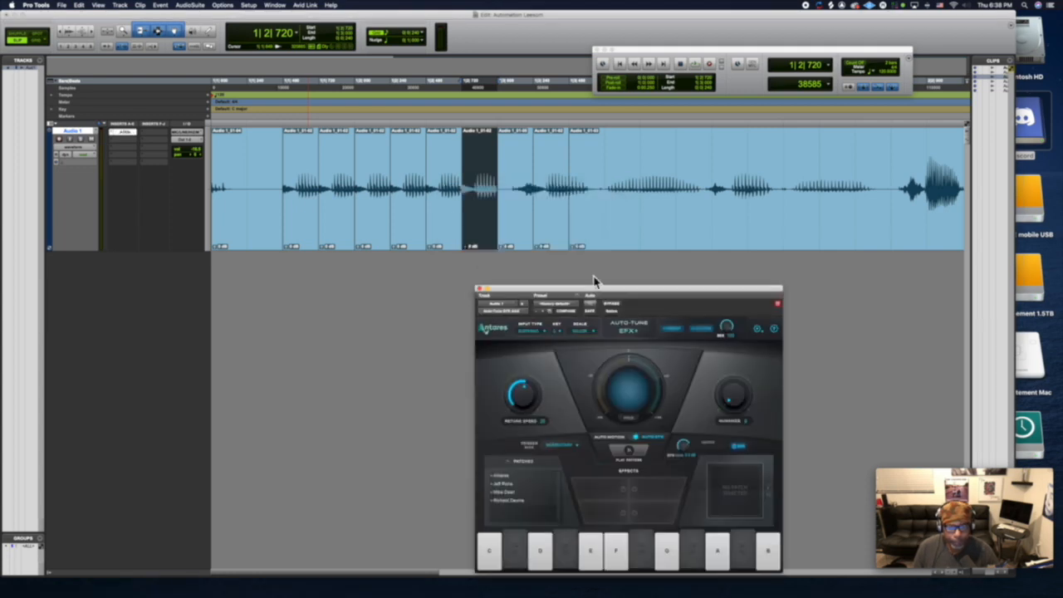
{"action": "left_click_drag", "start_coordinate": [593, 292], "coordinate": [556, 174]}
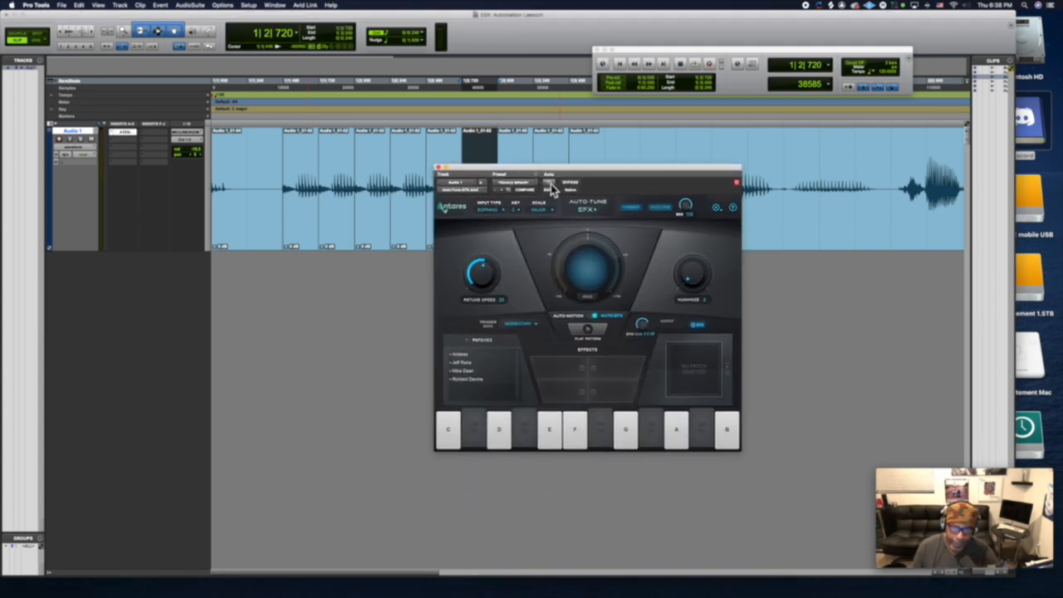
Browse Auto-Tune EFX's automatable parameters and enable Master Bypass for automation.
{"action": "left_click", "coordinate": [550, 174]}
{"action": "left_click", "coordinate": [432, 160]}
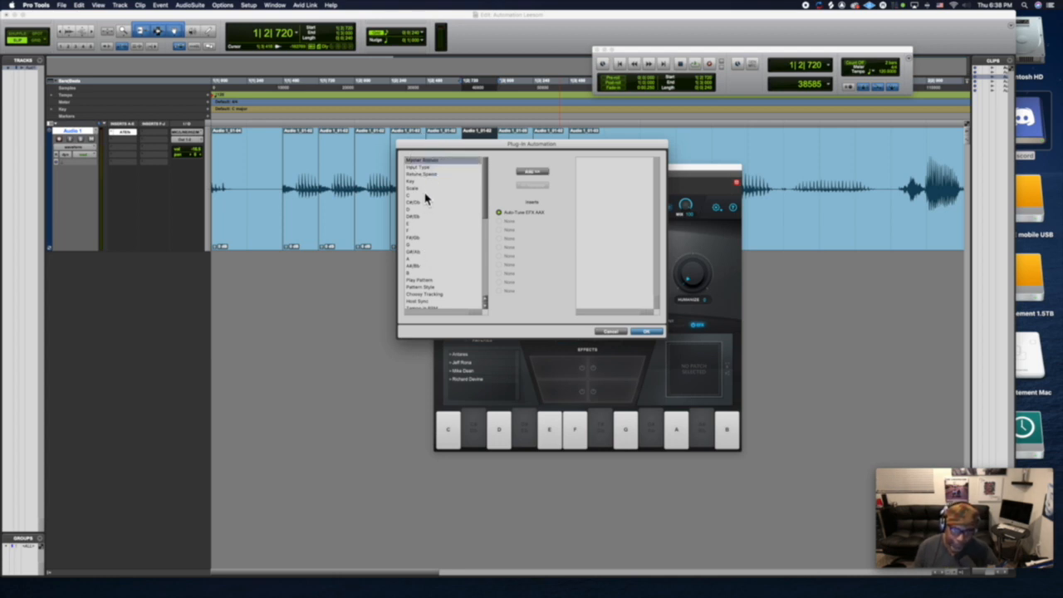
{"action": "scroll", "coordinate": [440, 275], "scroll_direction": "down", "scroll_amount": 5}
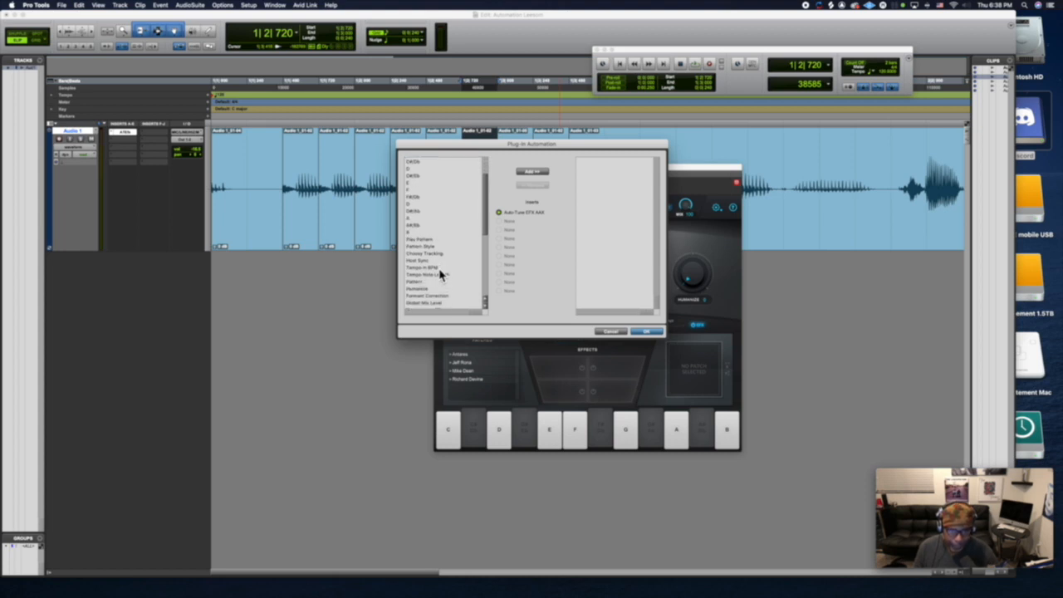
{"action": "scroll", "coordinate": [440, 275], "scroll_direction": "down", "scroll_amount": 1}
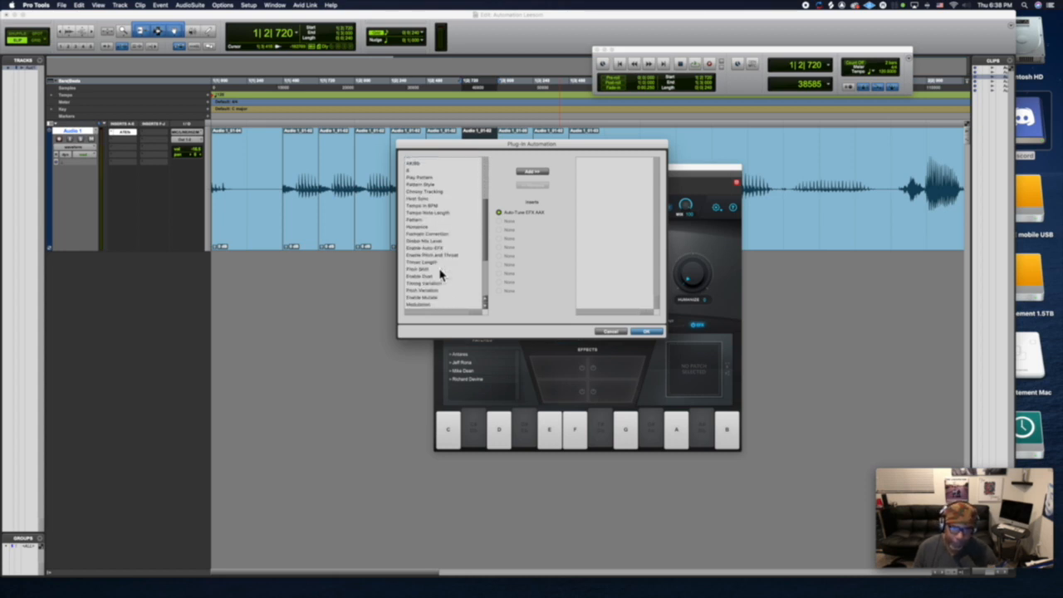
{"action": "scroll", "coordinate": [441, 275], "scroll_direction": "down", "scroll_amount": 5}
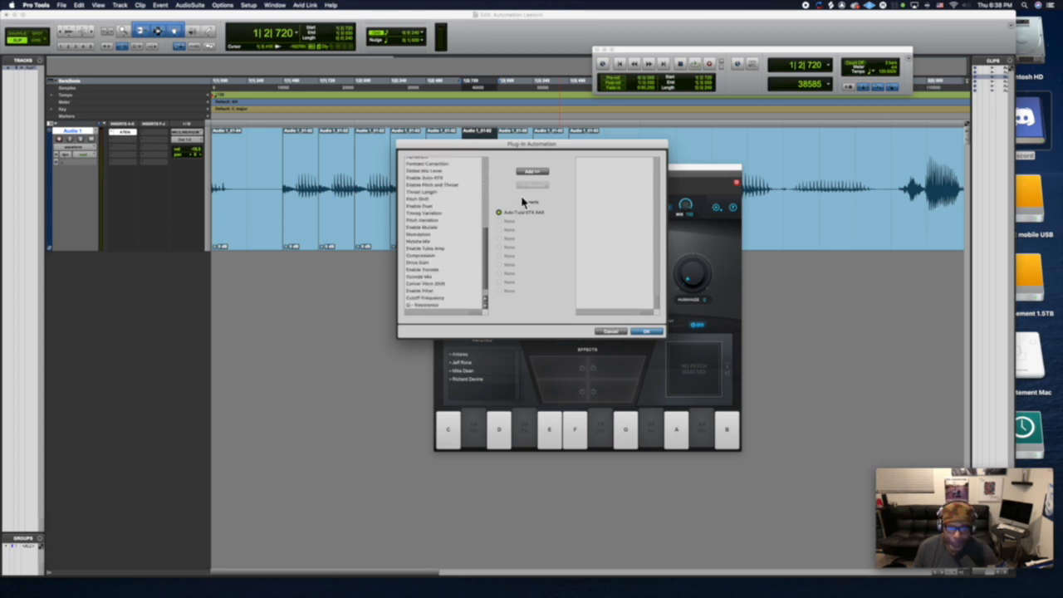
{"action": "left_click", "coordinate": [532, 172]}
{"action": "left_click", "coordinate": [648, 333]}
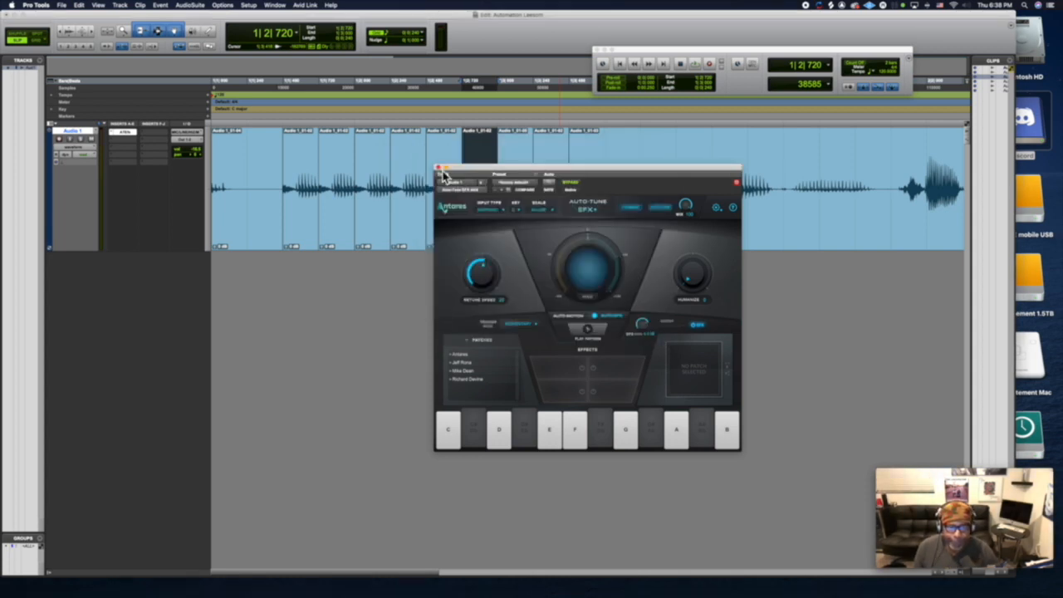
Close the Auto-Tune window, show its Master Bypass automation on Audio 1 and place the edit cursor at 1|2|322.
{"action": "left_click", "coordinate": [439, 168]}
{"action": "left_click", "coordinate": [79, 148]}
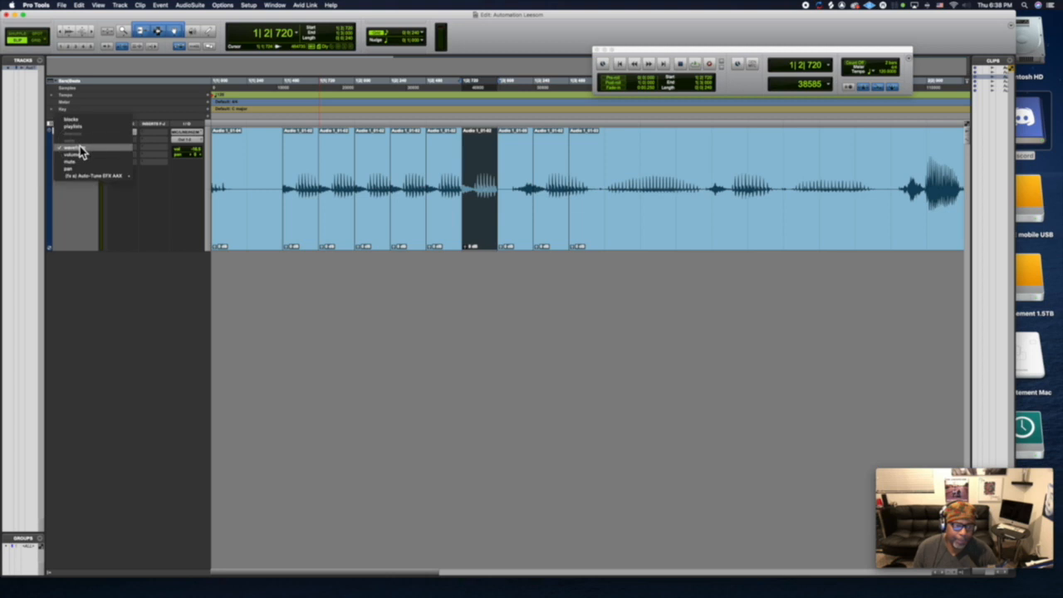
{"action": "left_click", "coordinate": [154, 182]}
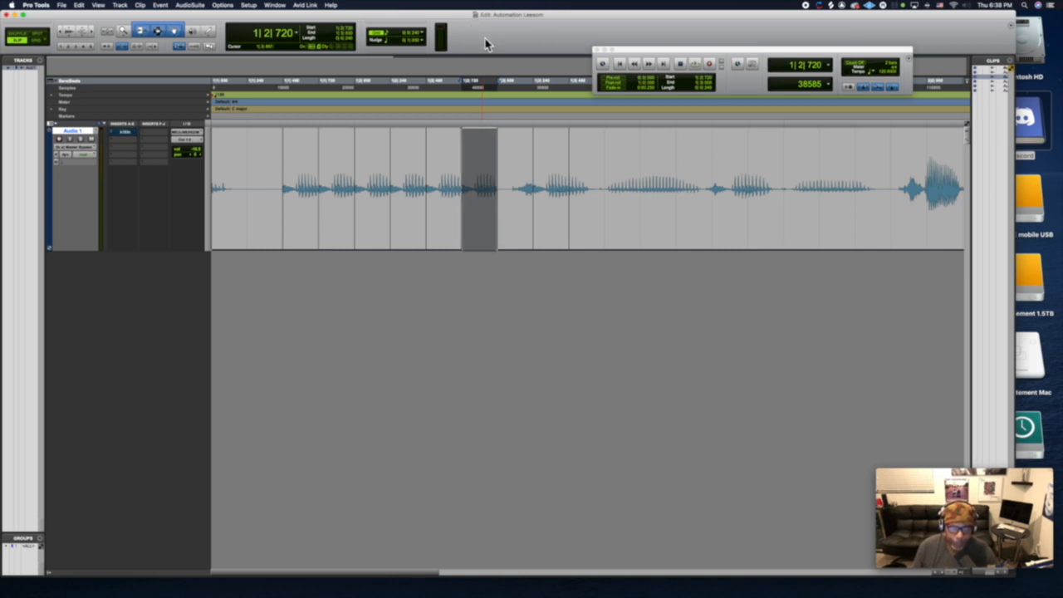
{"action": "left_click", "coordinate": [406, 176]}
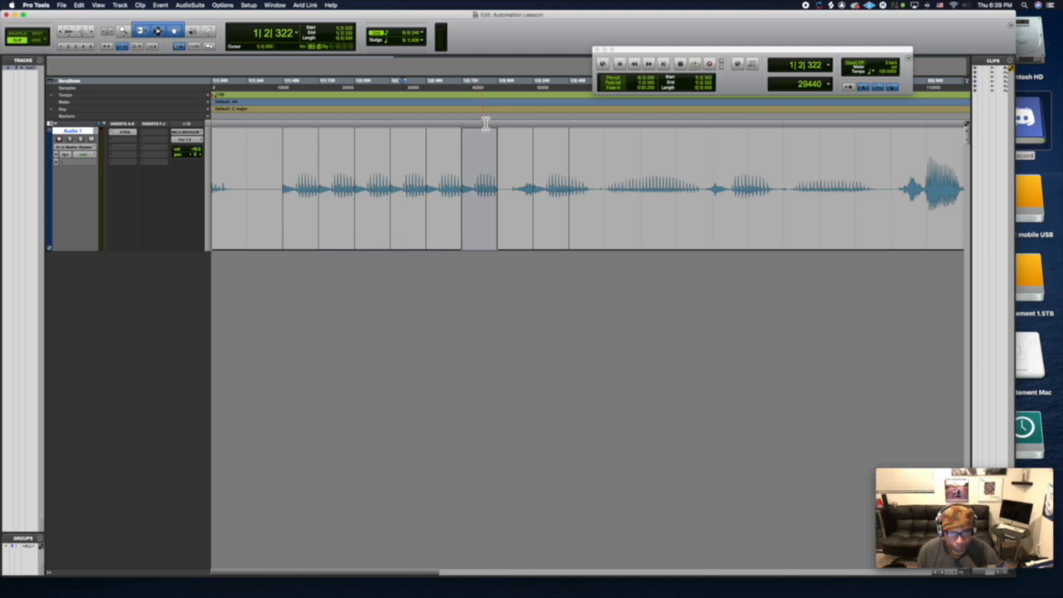
{"action": "left_click", "coordinate": [487, 221]}
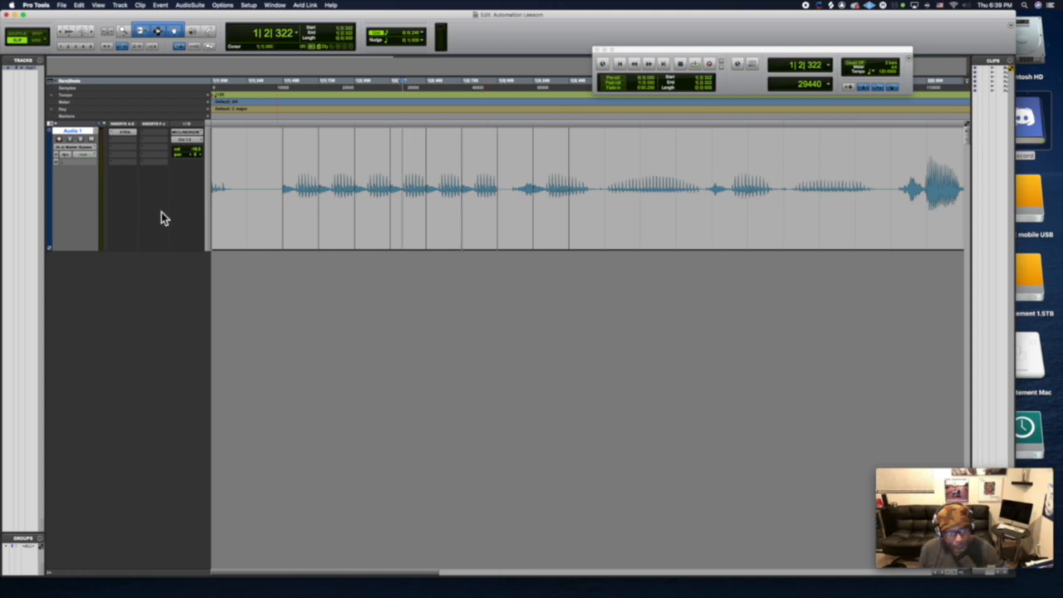
{"action": "left_click", "coordinate": [90, 154]}
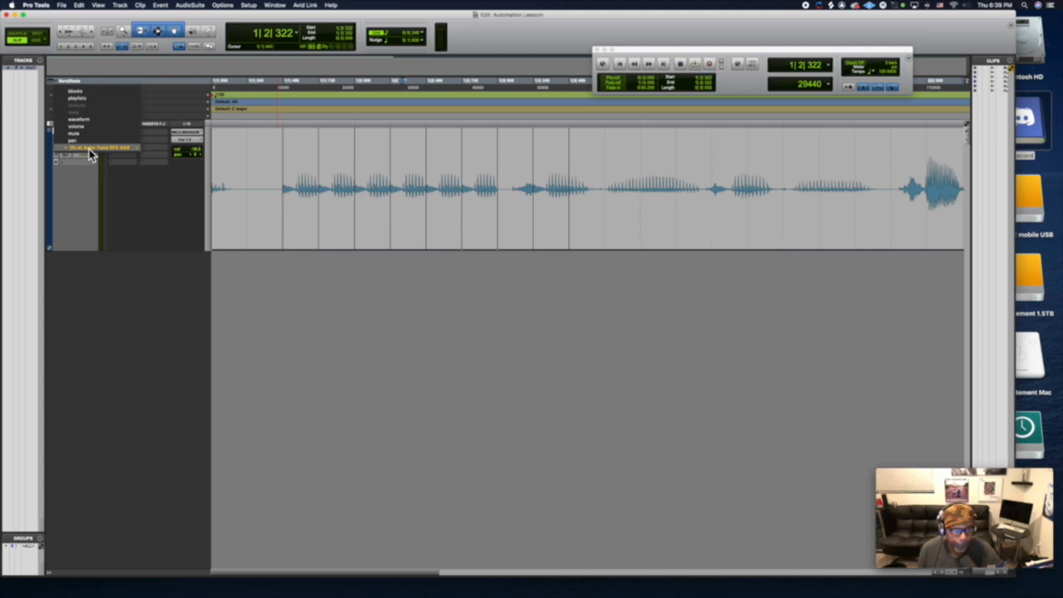
{"action": "left_click", "coordinate": [116, 182]}
Insert the mono Lo-Fi harmonic plug-in on Audio 1, play briefly and move it up to the second insert slot.
{"action": "left_click", "coordinate": [123, 146]}
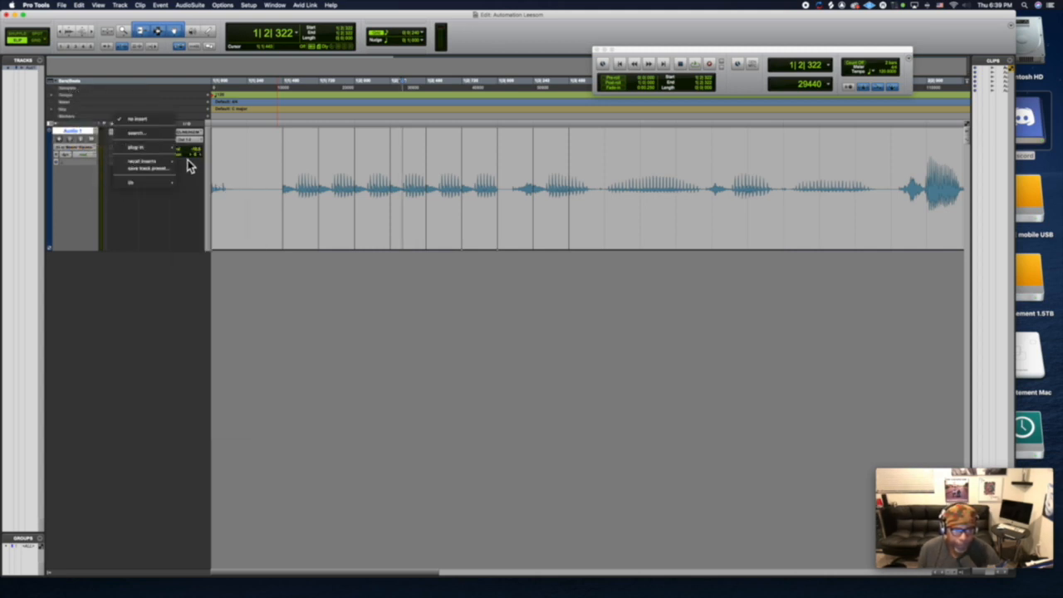
{"action": "mouse_move", "coordinate": [158, 147]}
{"action": "mouse_move", "coordinate": [217, 221]}
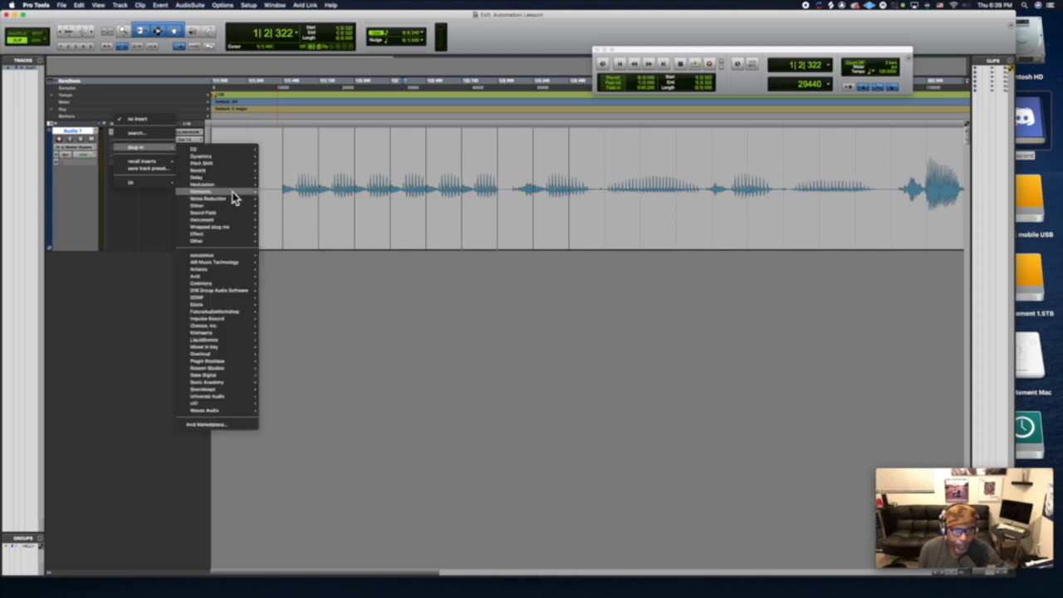
{"action": "mouse_move", "coordinate": [233, 195]}
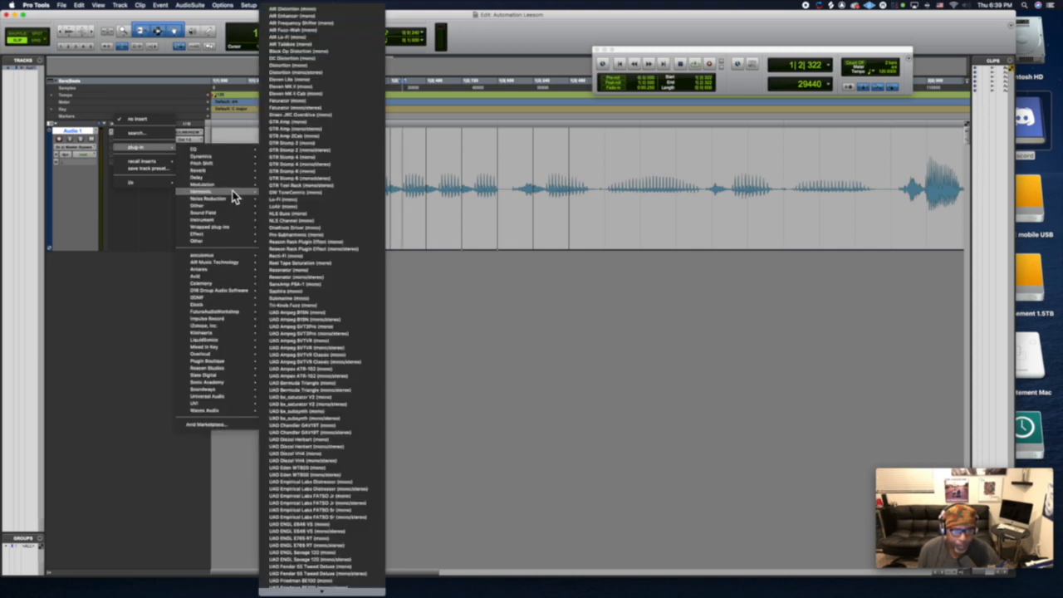
{"action": "left_click", "coordinate": [302, 207]}
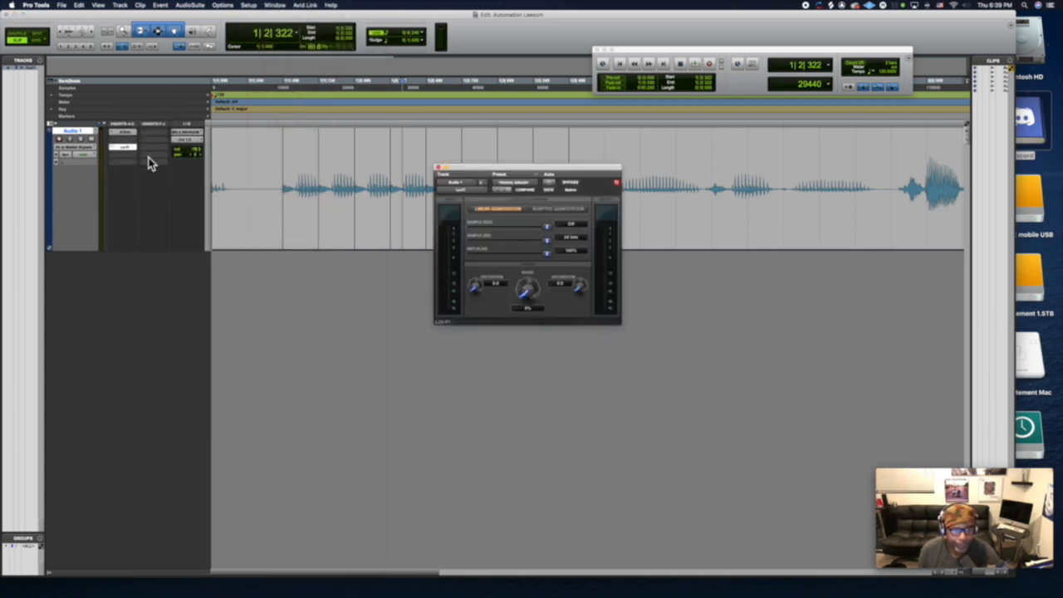
{"action": "key", "text": "space"}
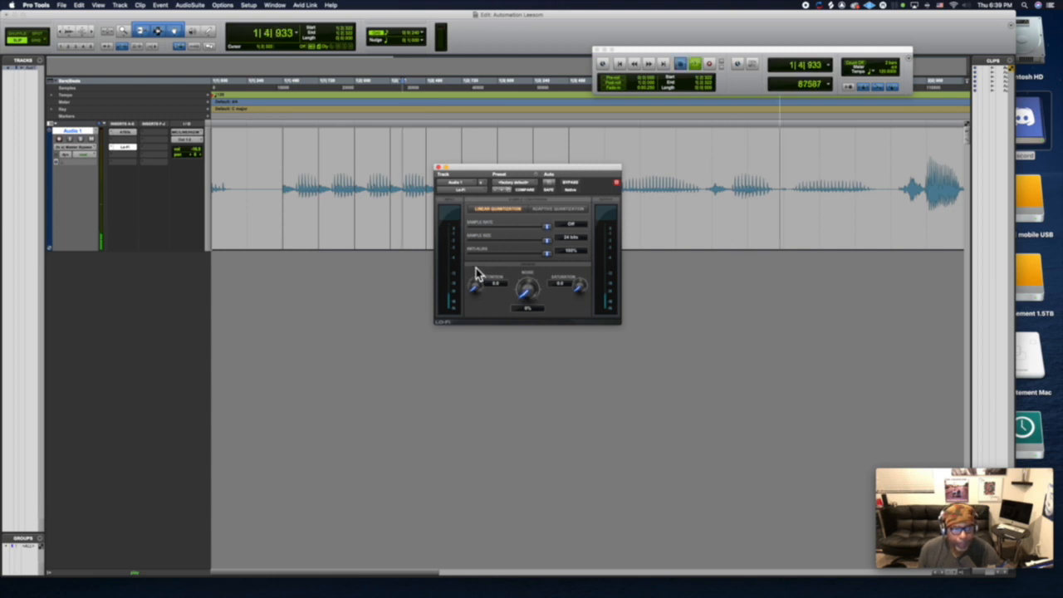
{"action": "key", "text": "space"}
{"action": "left_click_drag", "start_coordinate": [129, 148], "coordinate": [128, 140]}
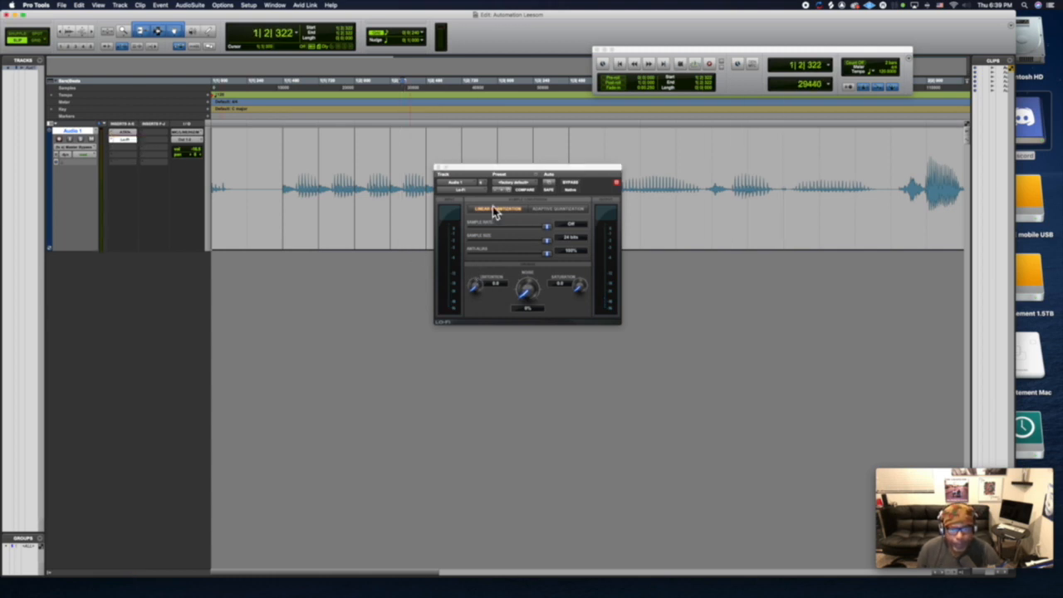
Audition Lo-Fi factory presets during playback, including Digital Destruction 1, Digital Destruction 5 and Drum Loop Rapult 2.
{"action": "left_click", "coordinate": [510, 191]}
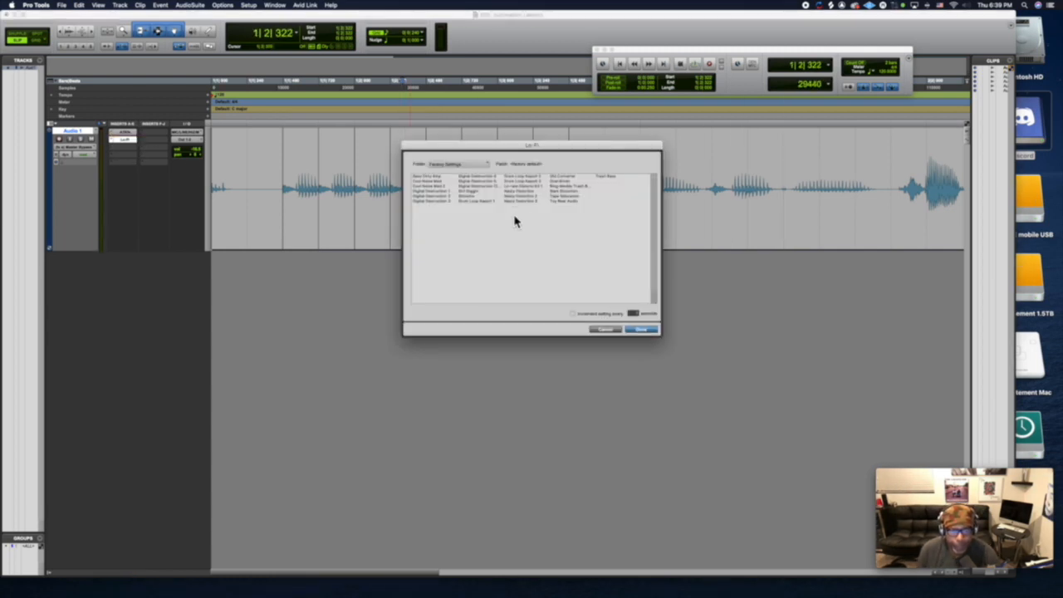
{"action": "left_click", "coordinate": [438, 192]}
{"action": "key", "text": "space"}
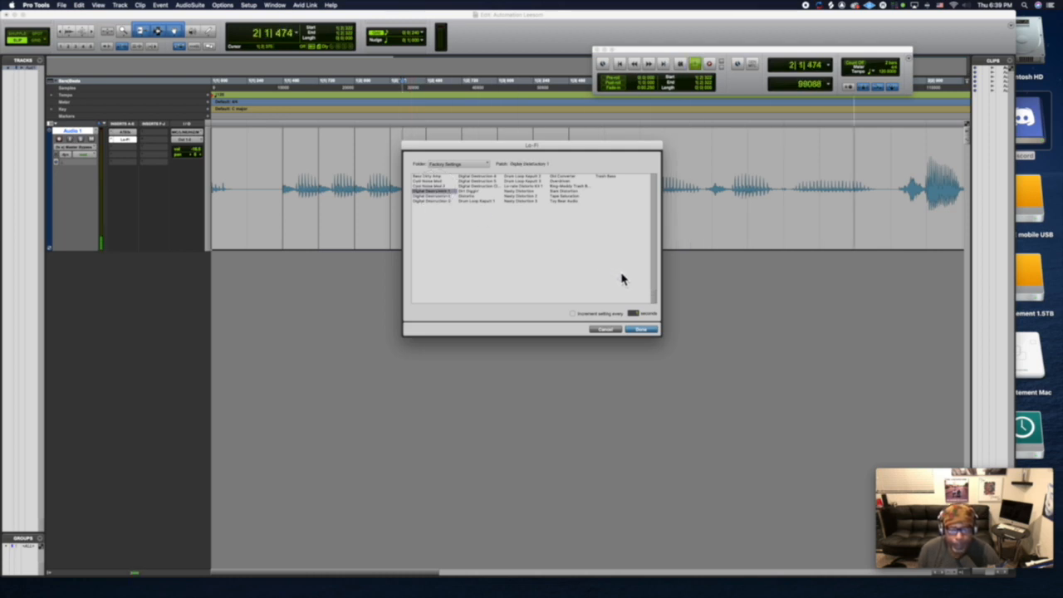
{"action": "left_click", "coordinate": [488, 187]}
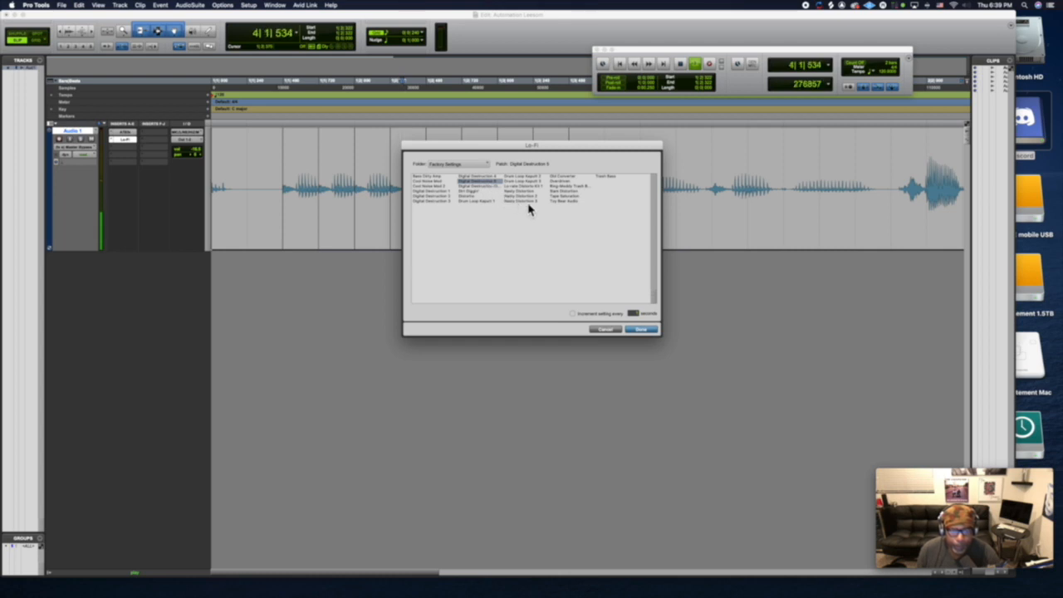
{"action": "left_click", "coordinate": [441, 182]}
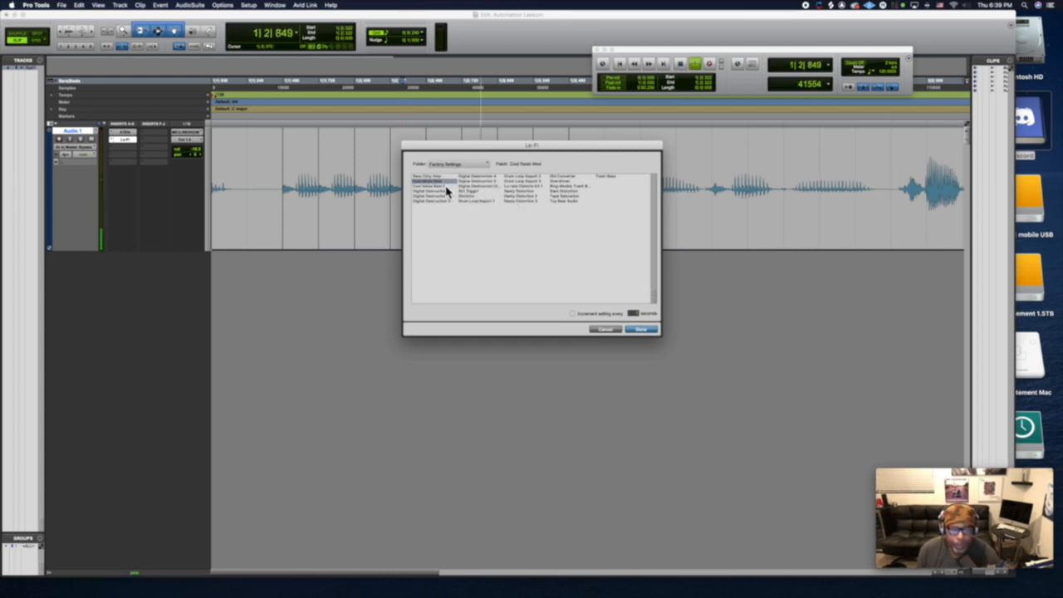
{"action": "left_click", "coordinate": [446, 201]}
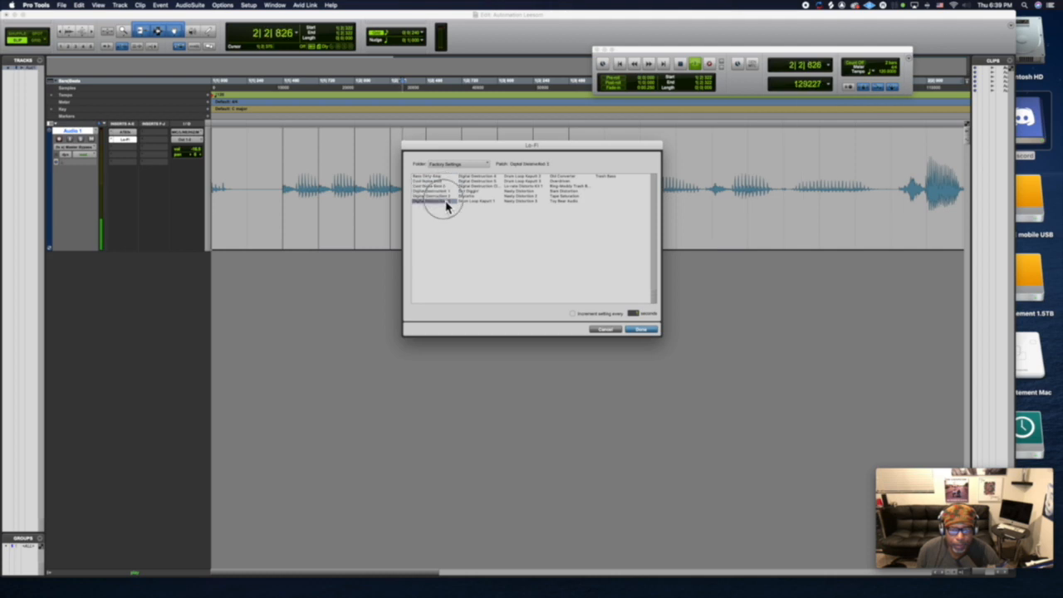
{"action": "left_click", "coordinate": [520, 180]}
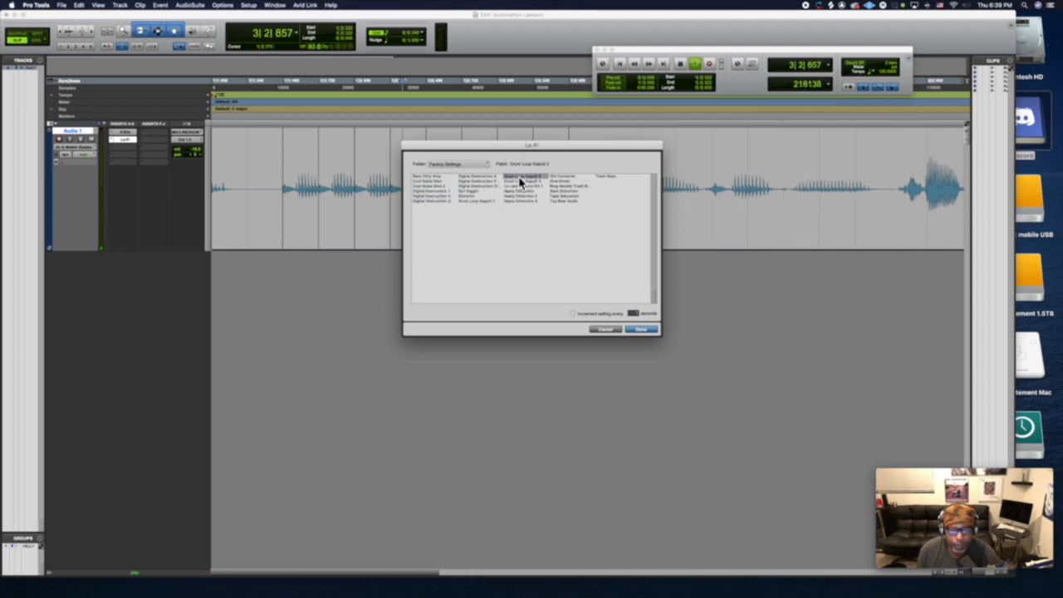
Compare Overdriven, Ring-Moldy Trash and their neighbouring presets, then keep the distortion preset listed just before Tape Saturation.
{"action": "left_click", "coordinate": [568, 182]}
{"action": "left_click", "coordinate": [569, 177]}
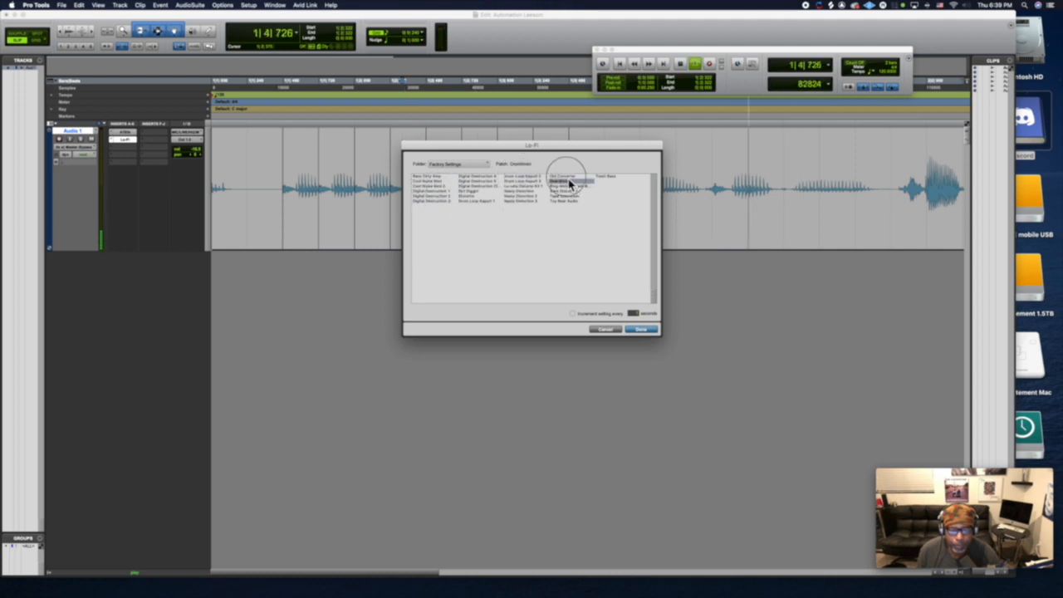
{"action": "left_click", "coordinate": [571, 187]}
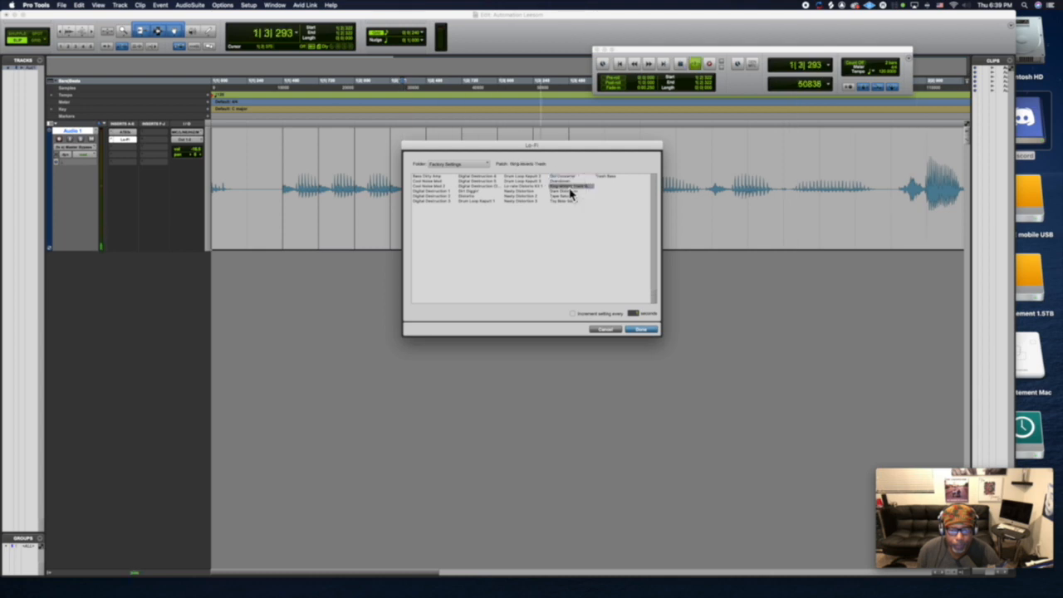
{"action": "left_click", "coordinate": [574, 193]}
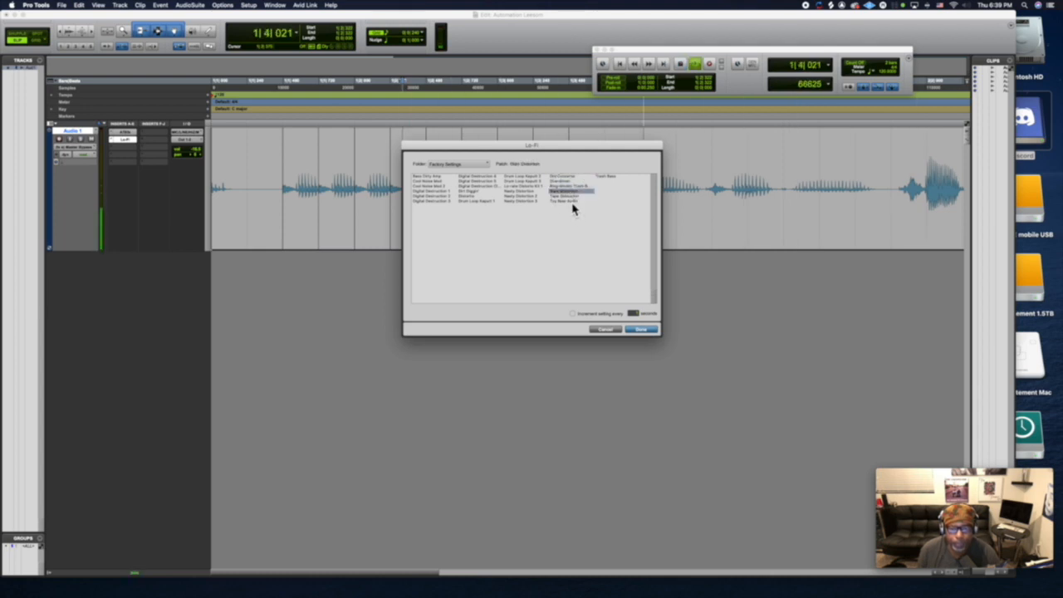
{"action": "left_click", "coordinate": [572, 199]}
{"action": "left_click", "coordinate": [569, 195]}
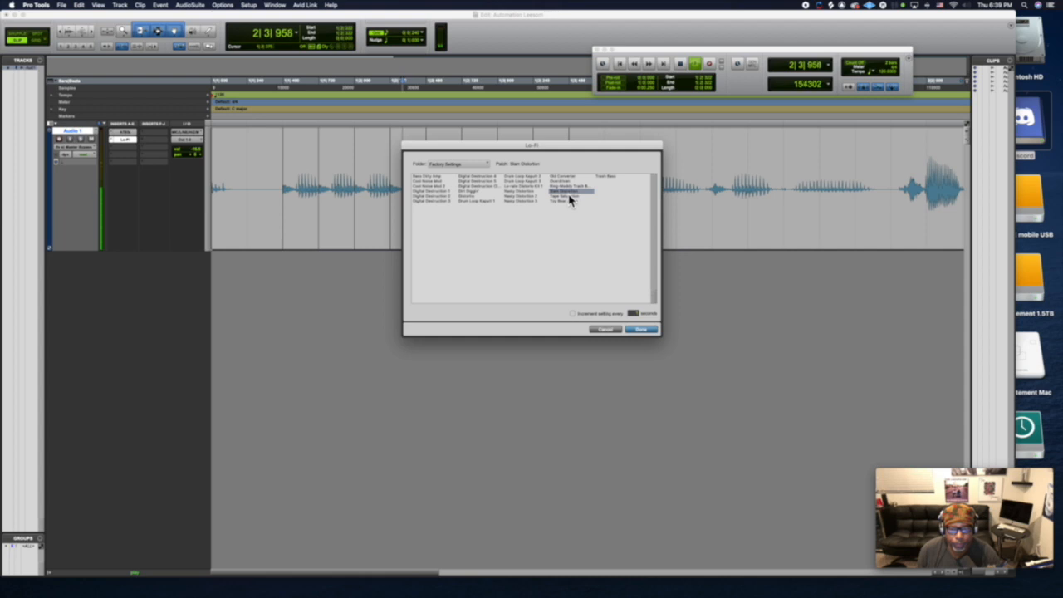
{"action": "left_click", "coordinate": [644, 332]}
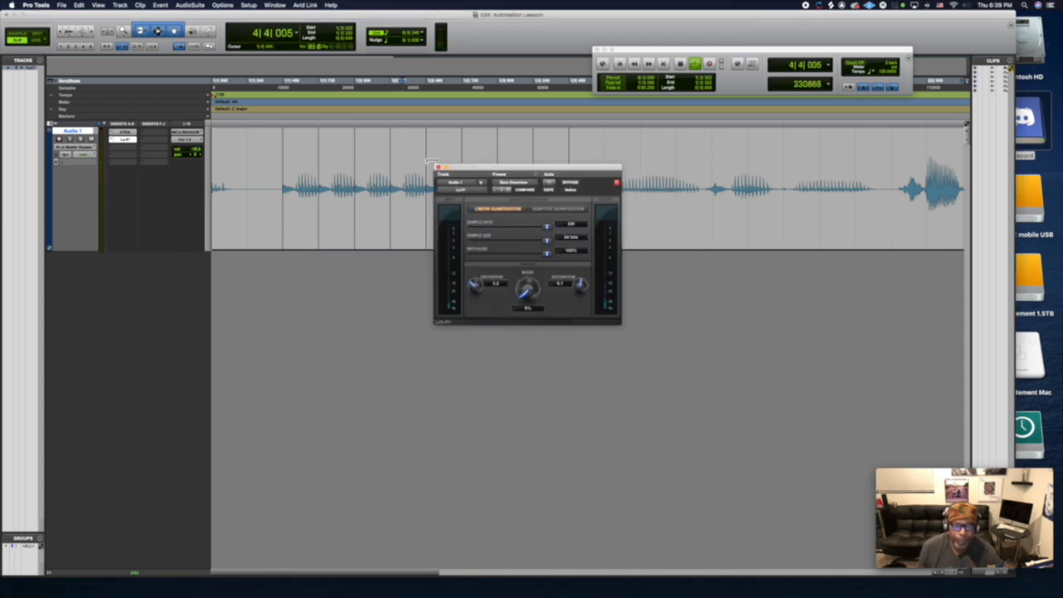
Close the Lo-Fi window and play Audio 1 from 1|3|409 with the whole clip in view.
{"action": "left_click", "coordinate": [440, 174]}
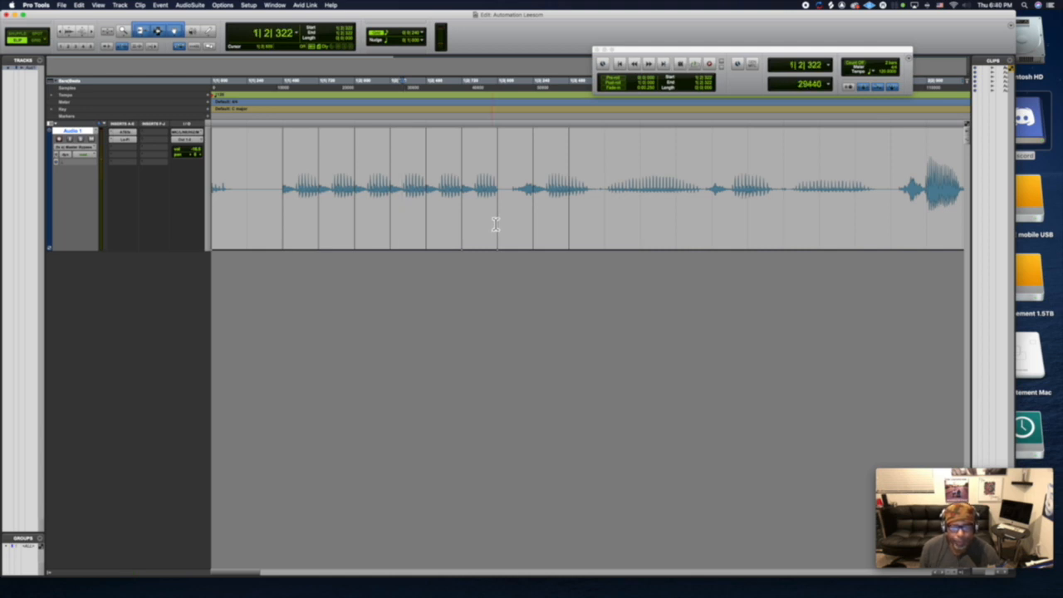
{"action": "key", "text": "super+bracketleft"}
{"action": "key", "text": "super+bracketleft"}
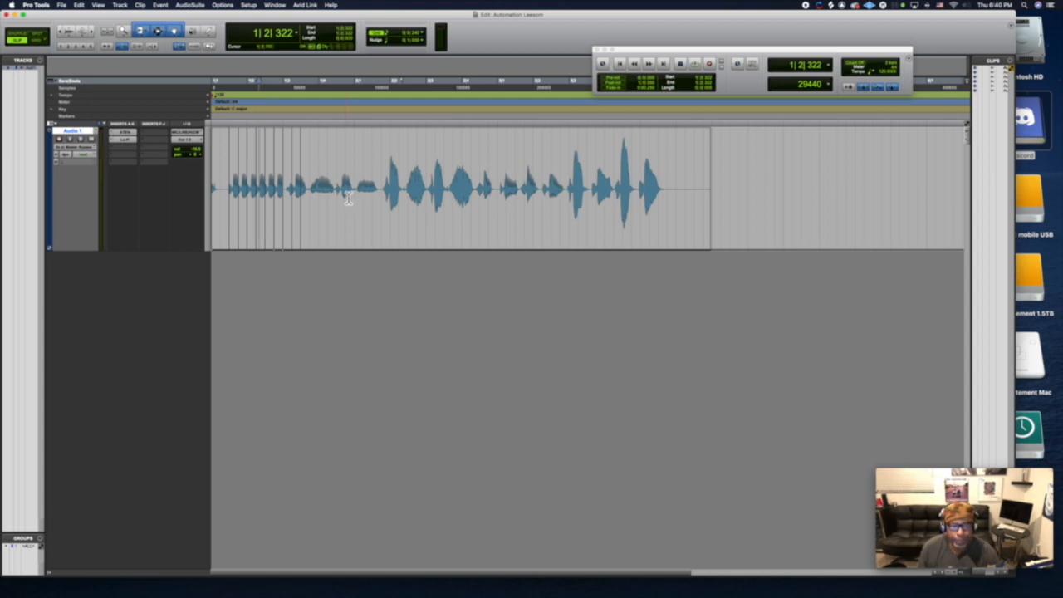
{"action": "key", "text": "space"}
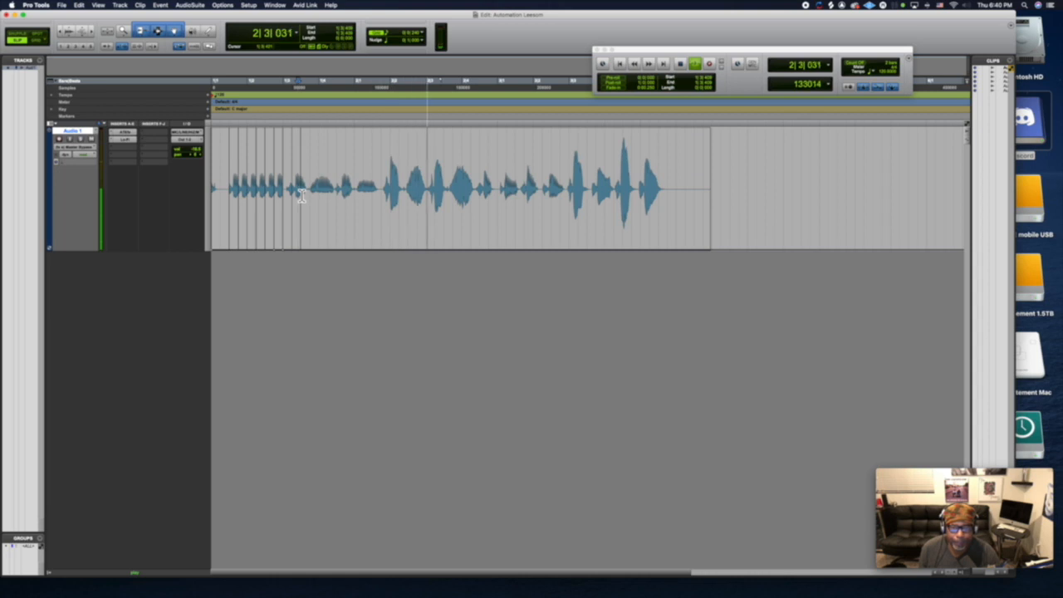
{"action": "key", "text": "space"}
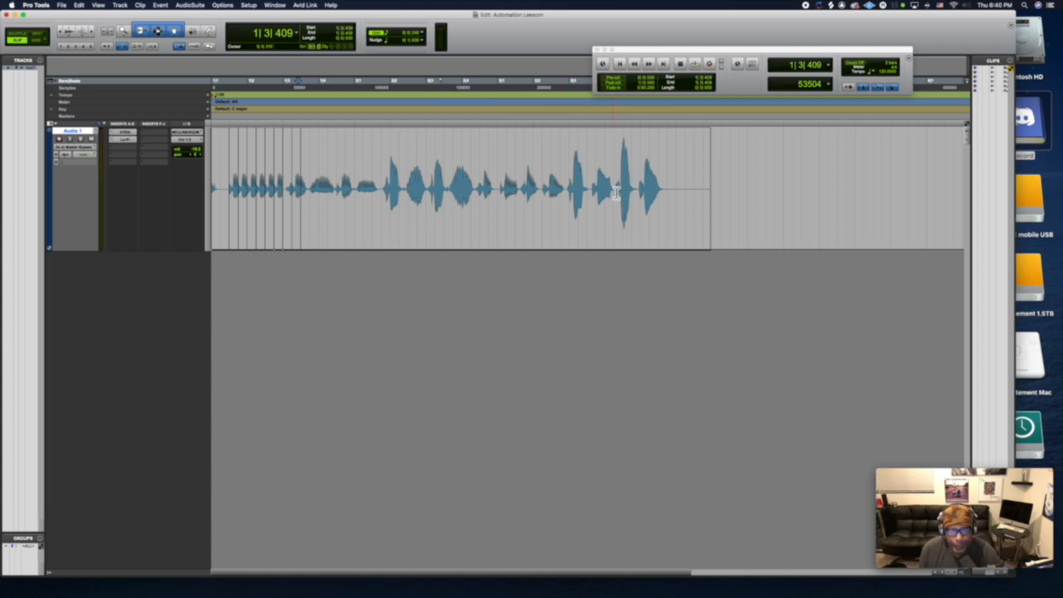
Enable Master Bypass for automation on the Lo-Fi plug-in of Audio 1 and close its plug-in window.
{"action": "left_click", "coordinate": [132, 142]}
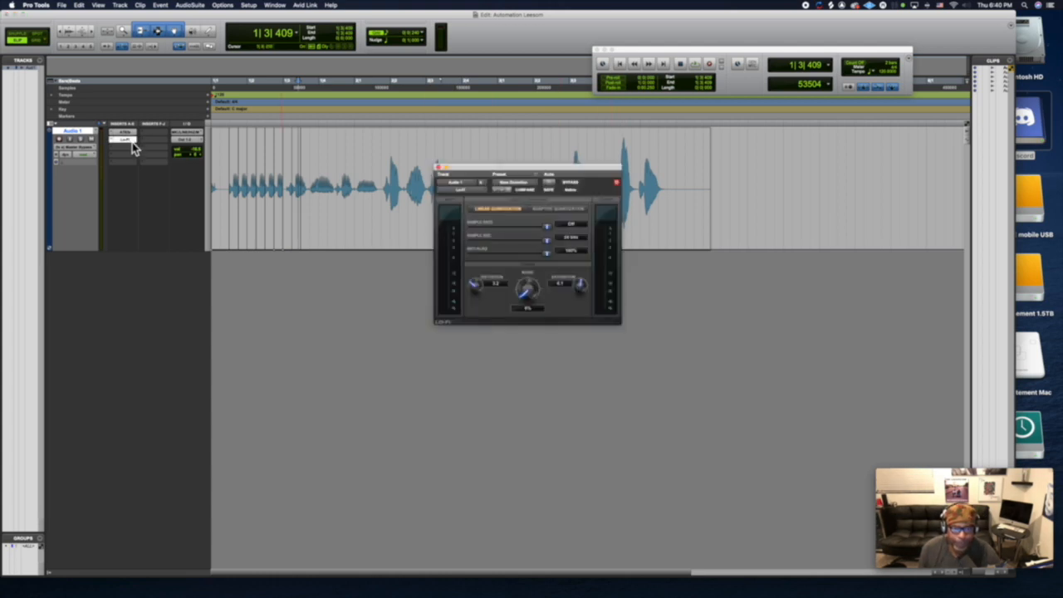
{"action": "left_click", "coordinate": [549, 184]}
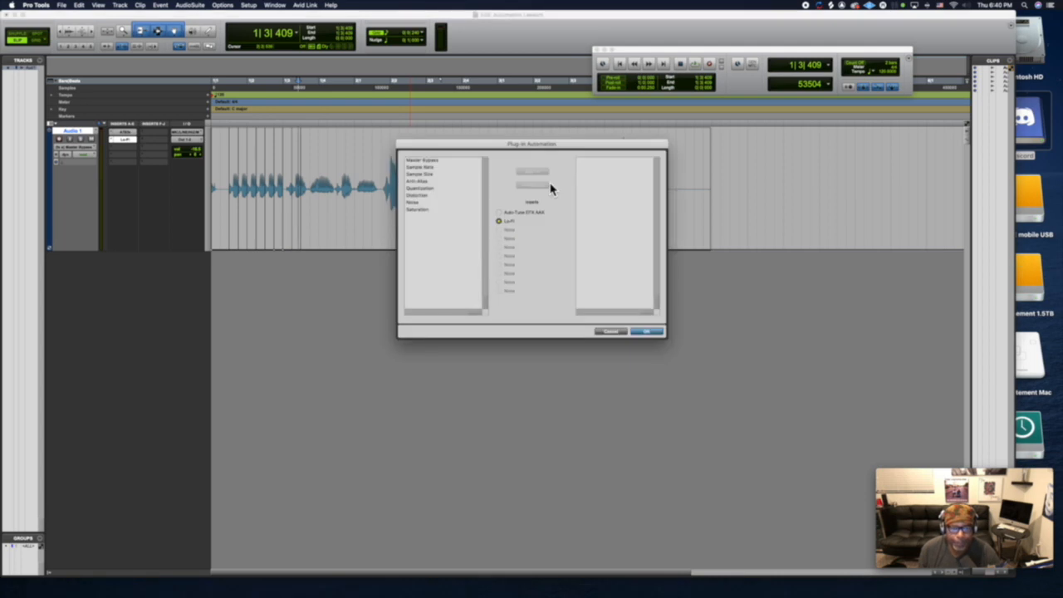
{"action": "left_click", "coordinate": [421, 163]}
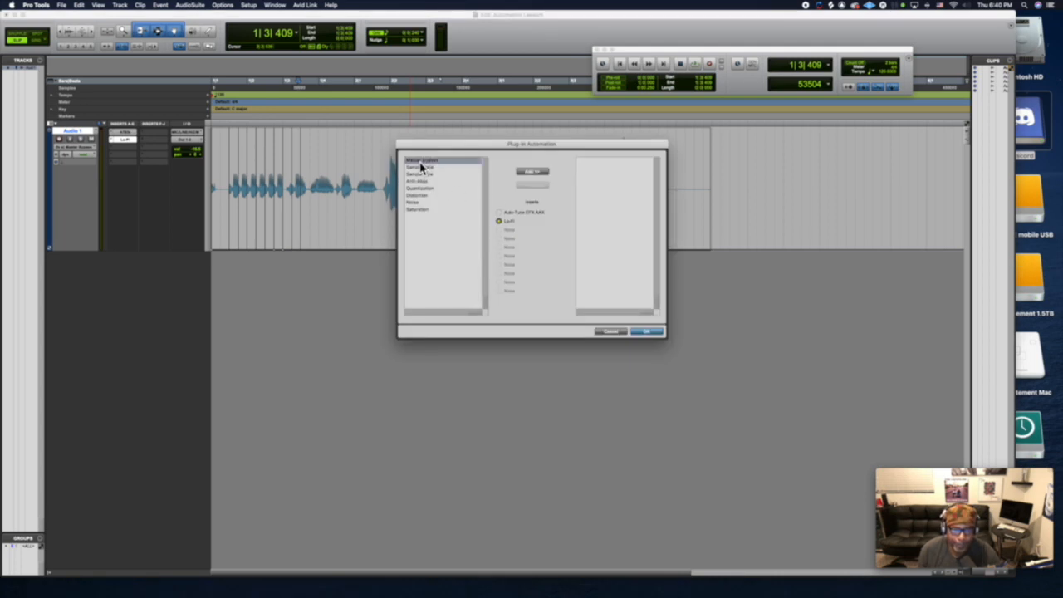
{"action": "left_click", "coordinate": [533, 172]}
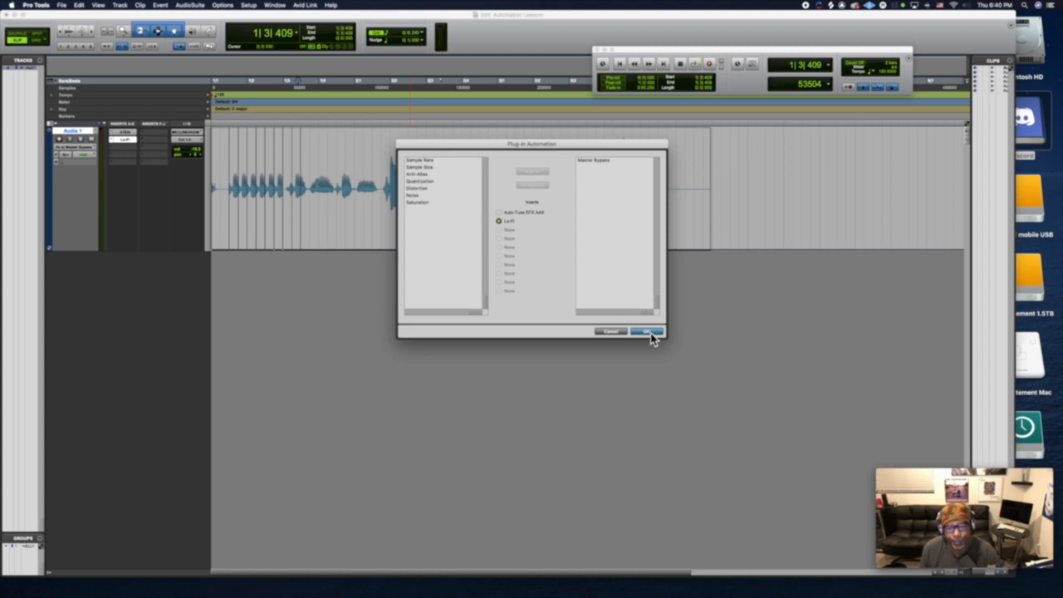
{"action": "left_click", "coordinate": [648, 332]}
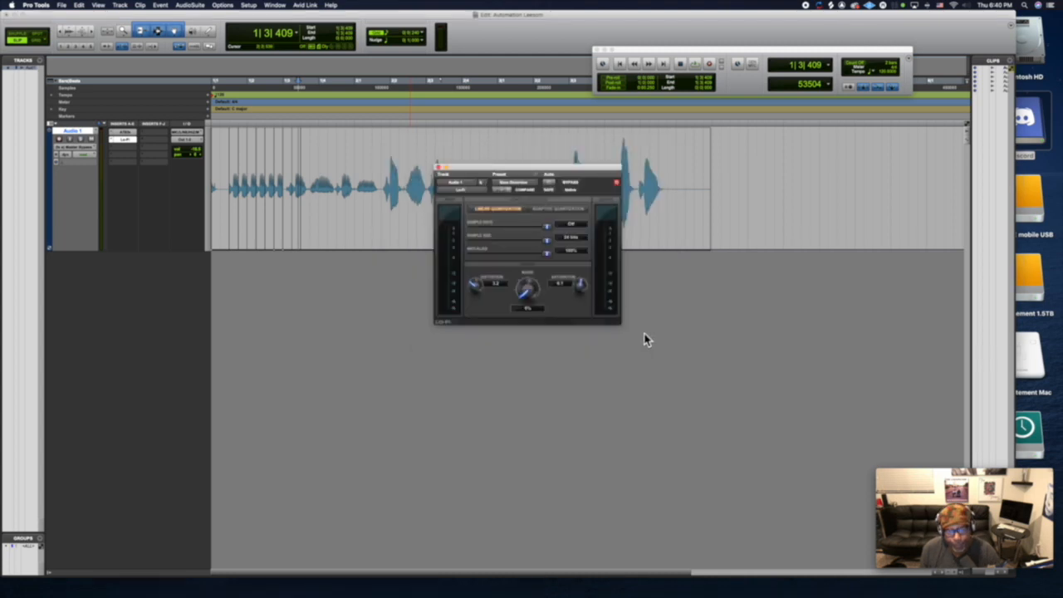
{"action": "left_click", "coordinate": [441, 169]}
Switch the Audio 1 track view to Lo-Fi Master Bypass automation and play the track briefly.
{"action": "left_click", "coordinate": [79, 148]}
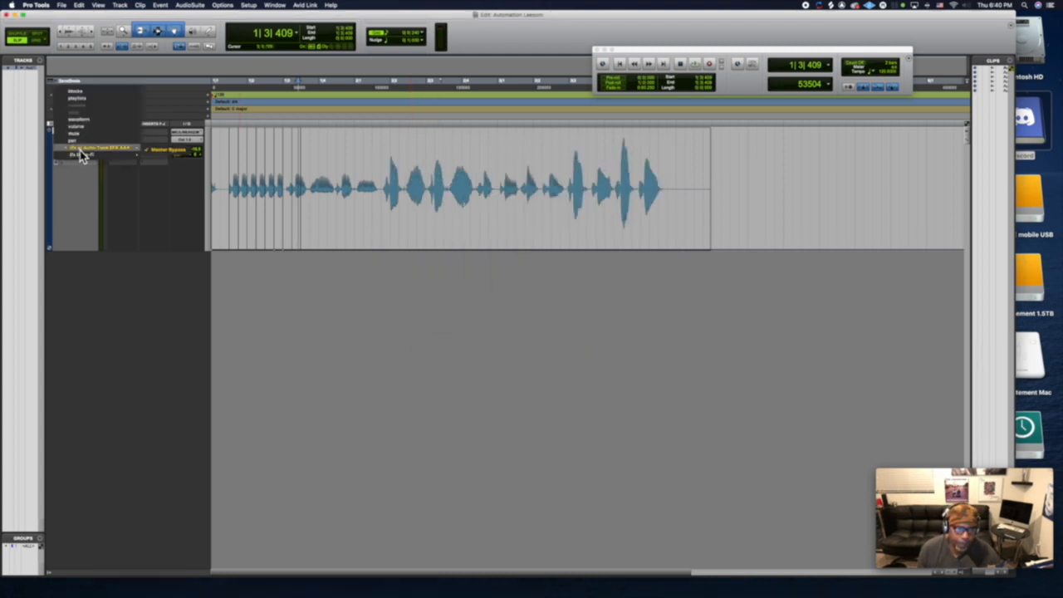
{"action": "mouse_move", "coordinate": [85, 157]}
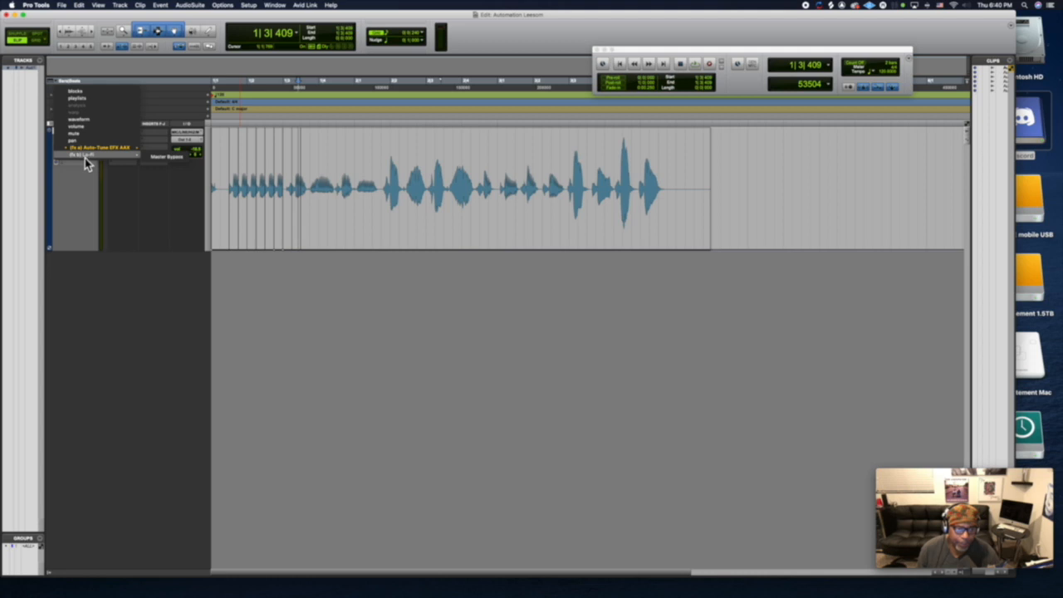
{"action": "left_click", "coordinate": [153, 164]}
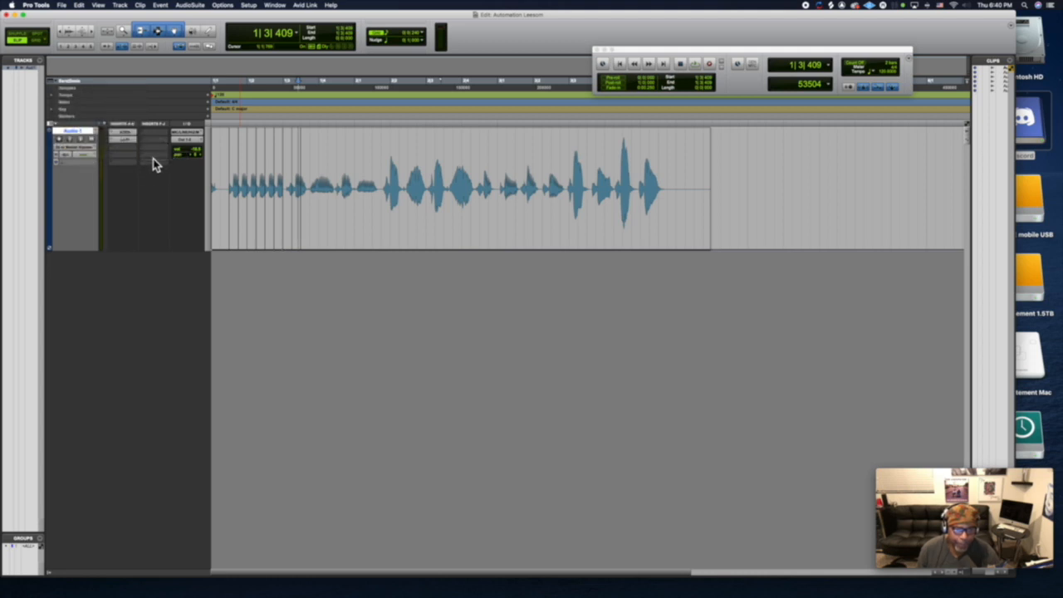
{"action": "key", "text": "space"}
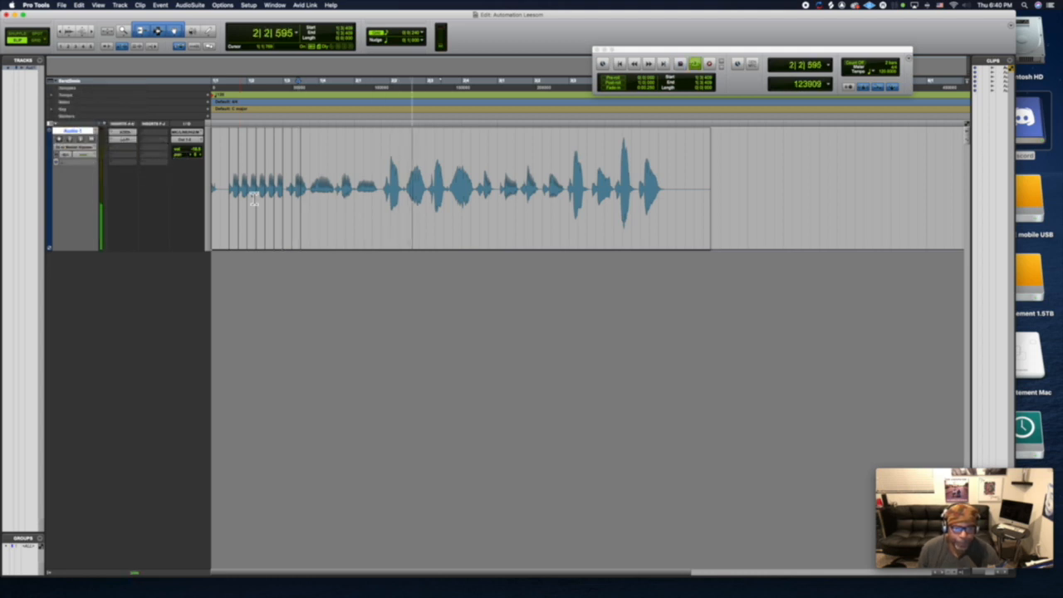
{"action": "key", "text": "space"}
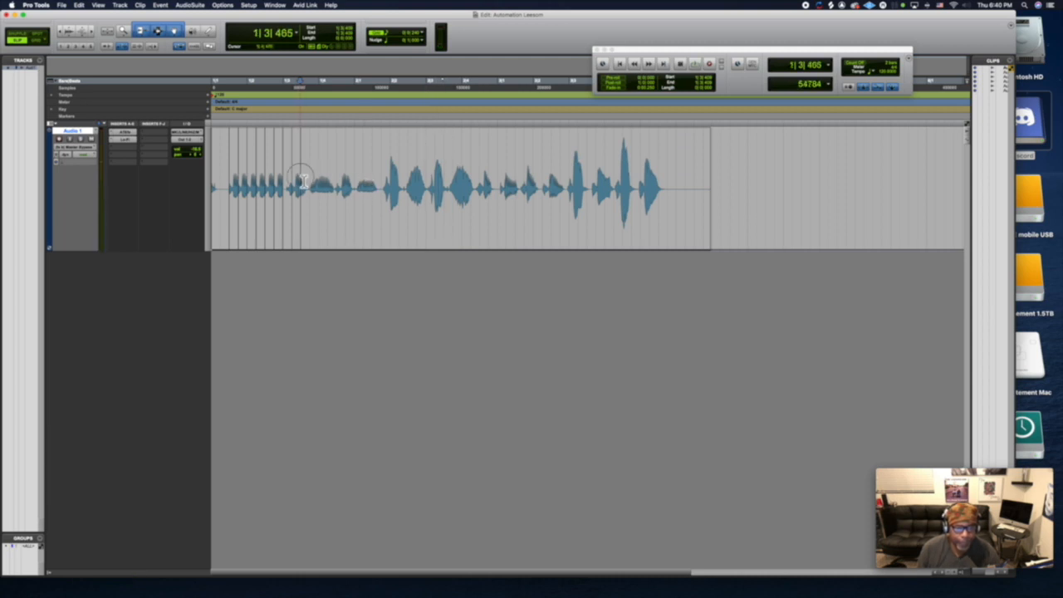
Automate Lo-Fi as bypassed over two quieter stretches of Audio 1, starting at 1|3|465 and 2|4|346.
{"action": "left_click_drag", "start_coordinate": [301, 181], "coordinate": [381, 180]}
{"action": "left_click_drag", "start_coordinate": [342, 148], "coordinate": [343, 73]}
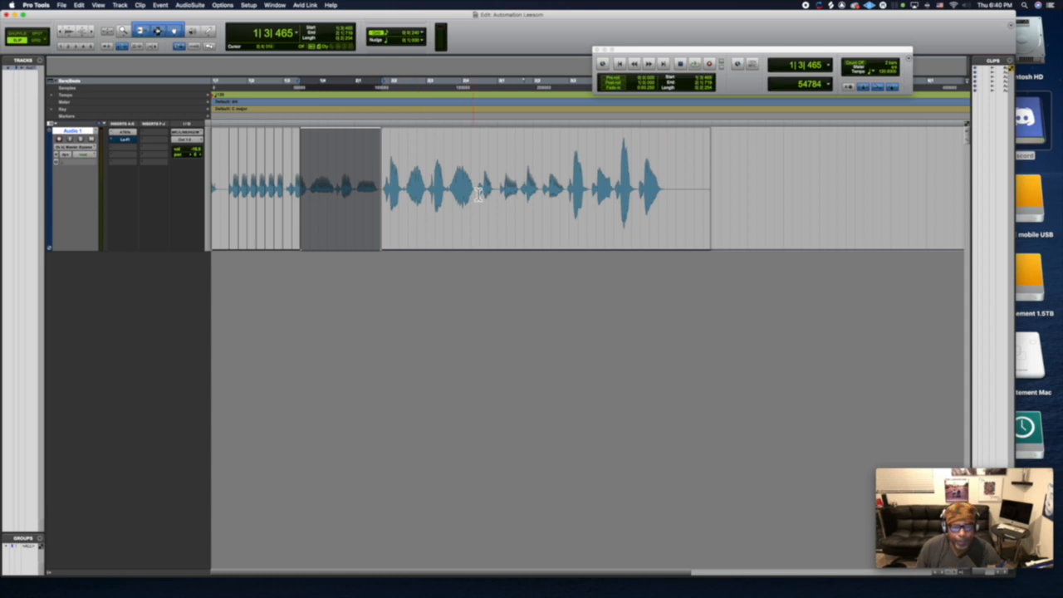
{"action": "left_click_drag", "start_coordinate": [475, 194], "coordinate": [570, 210]}
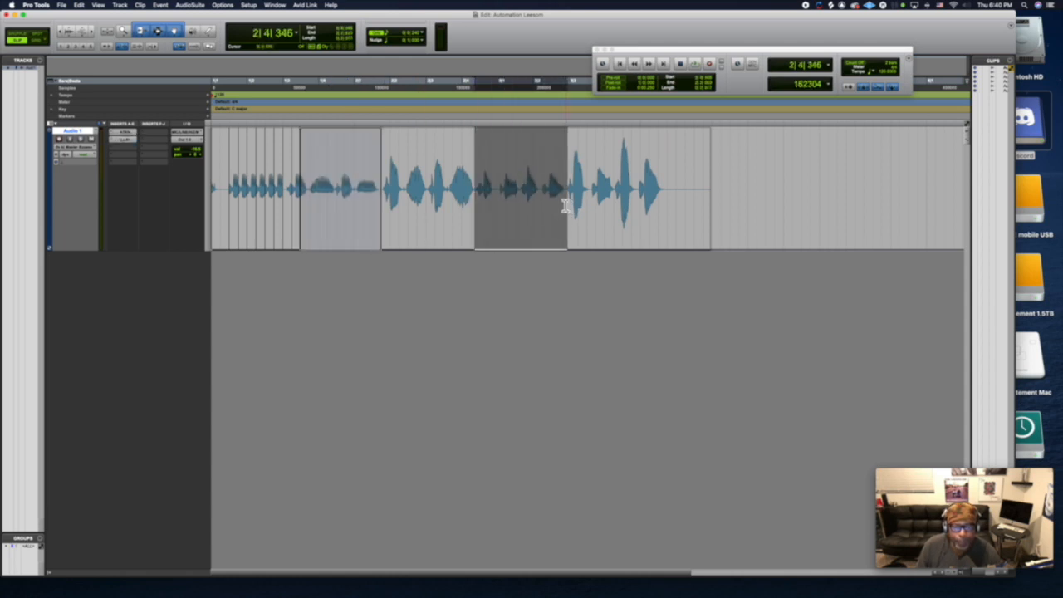
{"action": "left_click_drag", "start_coordinate": [532, 157], "coordinate": [533, 77]}
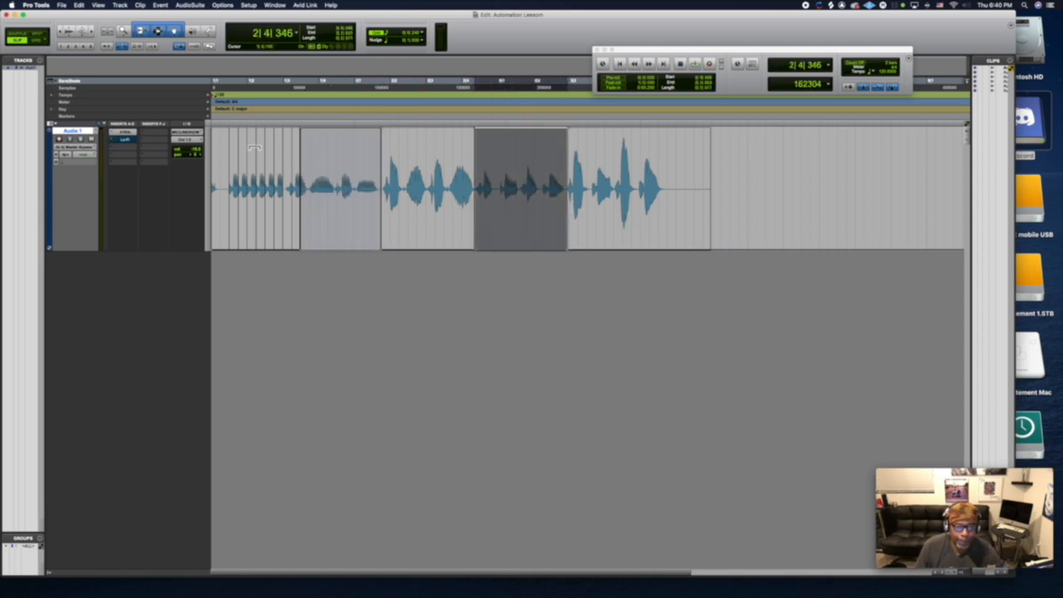
Play Audio 1 twice from 1|2|723 to hear the Lo-Fi bypass changes.
{"action": "left_click", "coordinate": [277, 186]}
{"action": "key", "text": "space"}
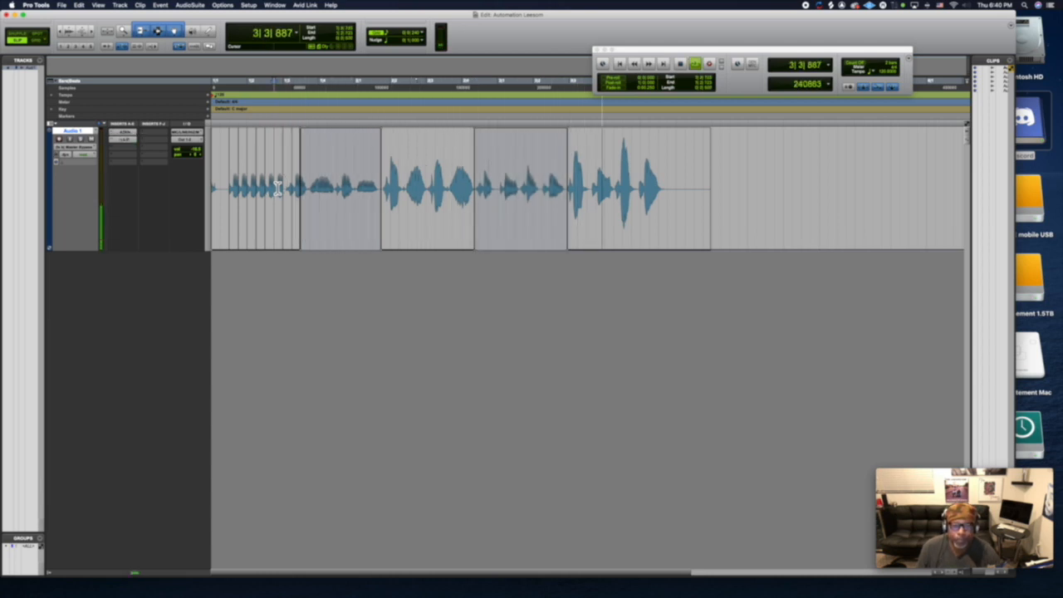
{"action": "key", "text": "space"}
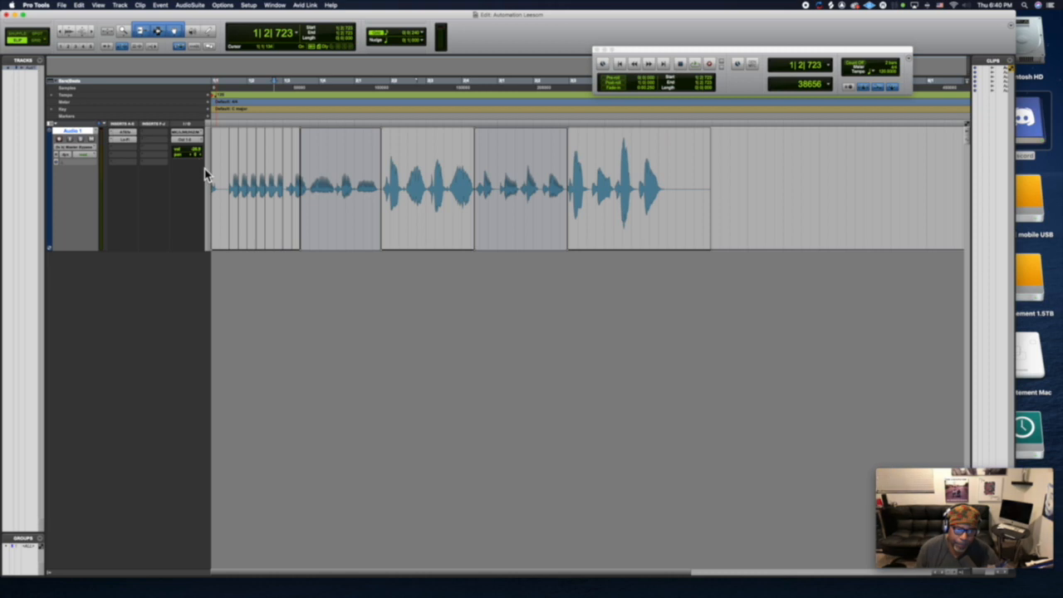
{"action": "key", "text": "space"}
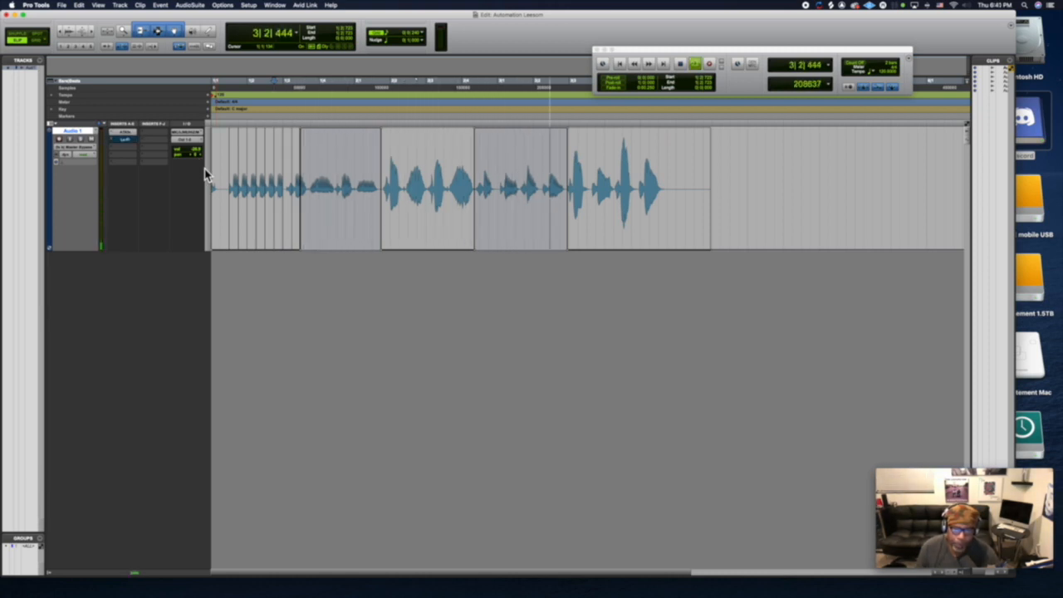
{"action": "key", "text": "space"}
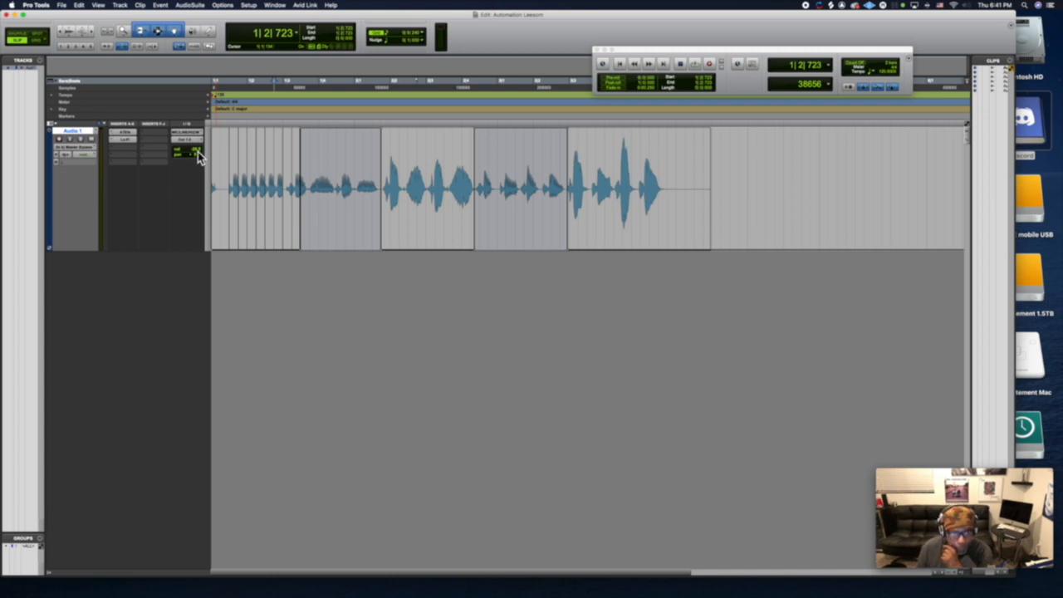
Raise the Audio 1 volume to about -7.3 dB and check it by playing briefly from 1|1|646.
{"action": "left_click_drag", "start_coordinate": [197, 151], "coordinate": [198, 140]}
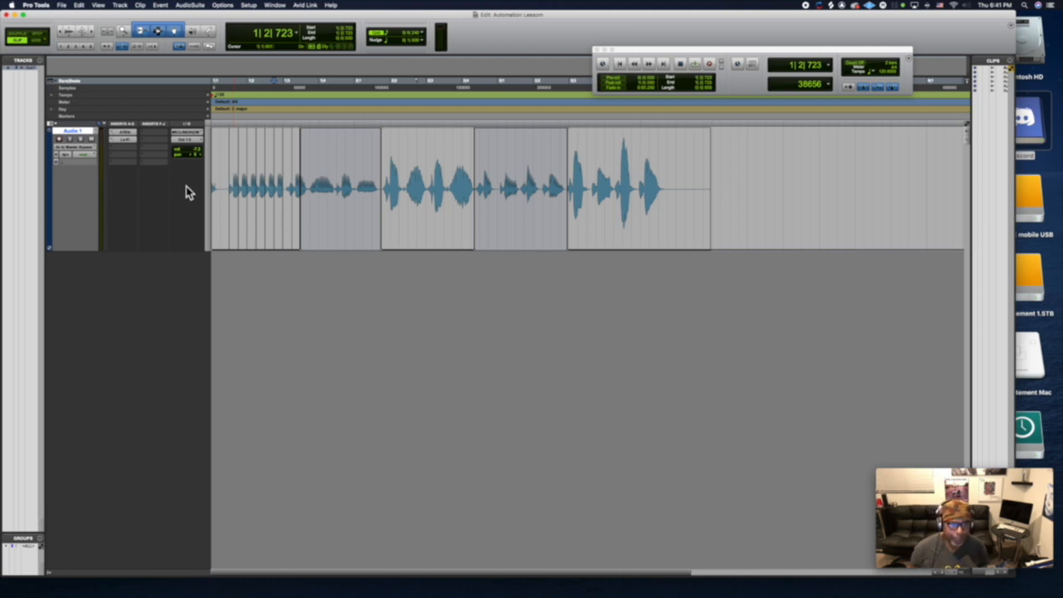
{"action": "left_click", "coordinate": [239, 90]}
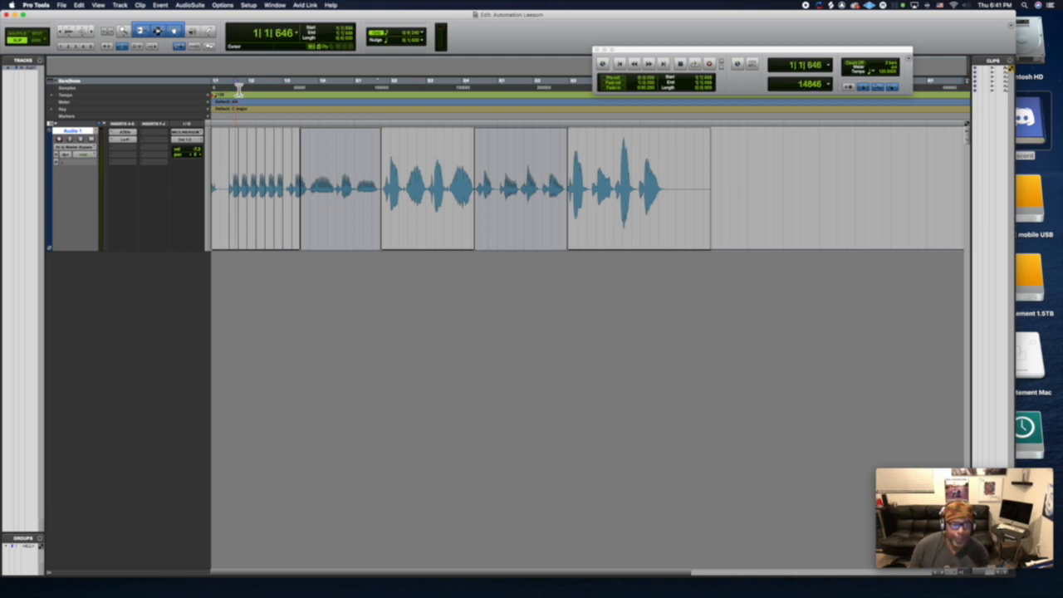
{"action": "key", "text": "space"}
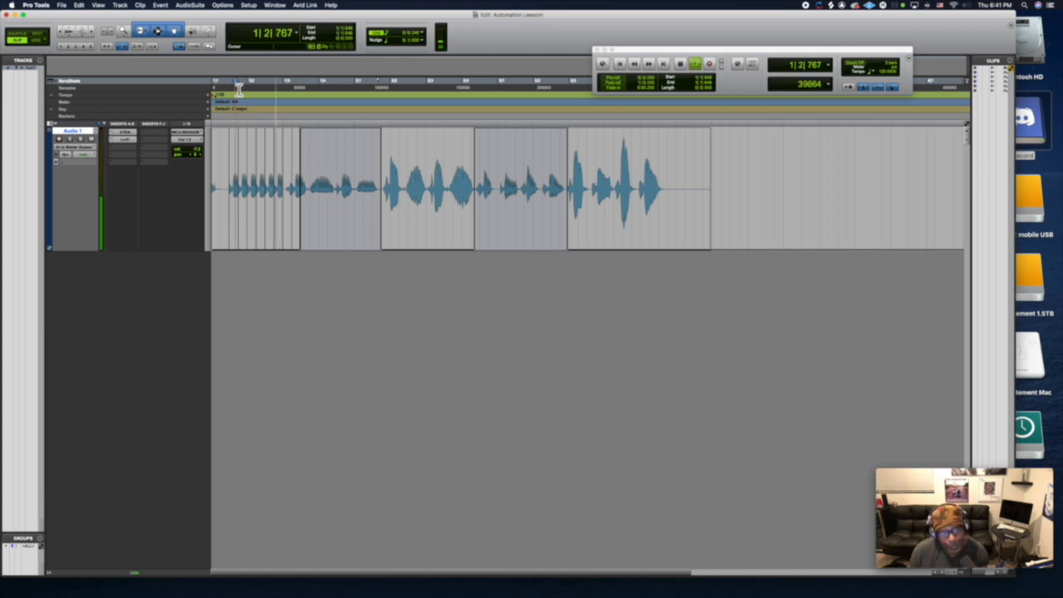
{"action": "key", "text": "space"}
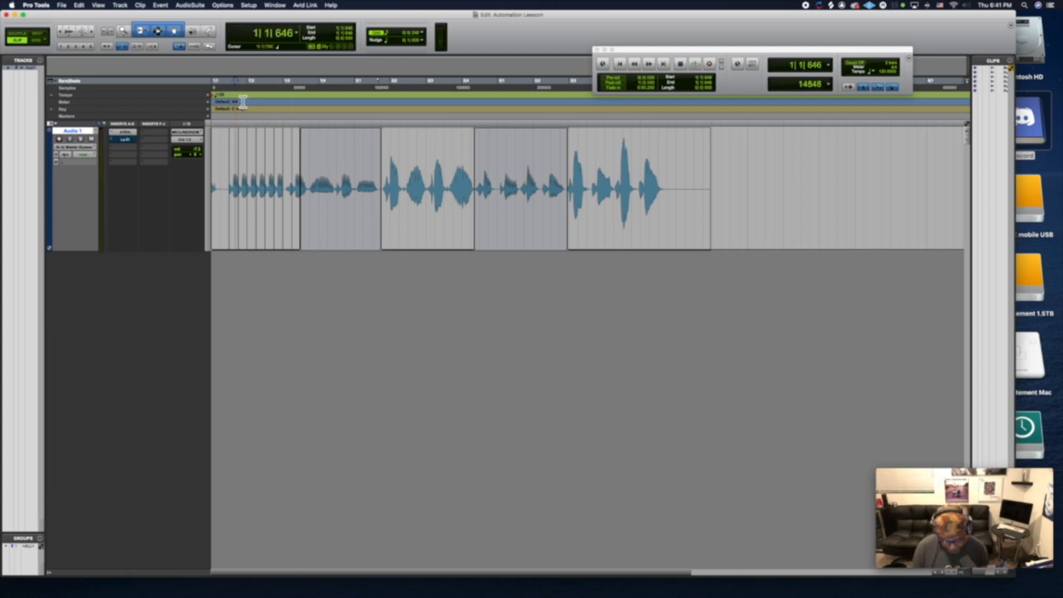
Extend the first Lo-Fi bypass stretch earlier so that it starts at about 1|3|322.
{"action": "key", "text": "t"}
{"action": "key", "text": "t"}
{"action": "key", "text": "t"}
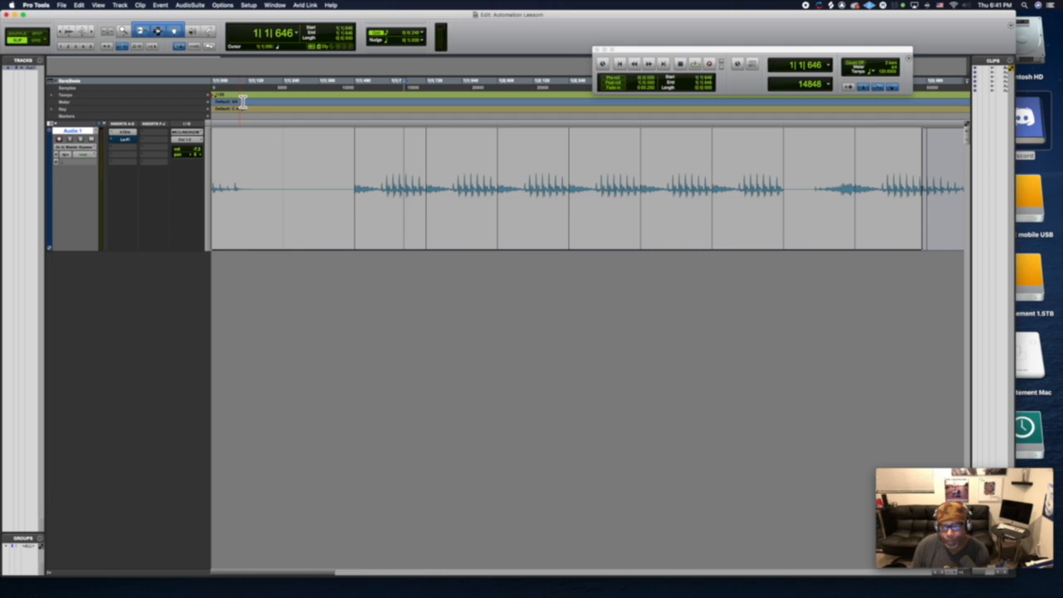
{"action": "scroll", "coordinate": [244, 102], "scroll_direction": "right", "scroll_amount": 3}
{"action": "scroll", "coordinate": [244, 102], "scroll_direction": "right", "scroll_amount": 1}
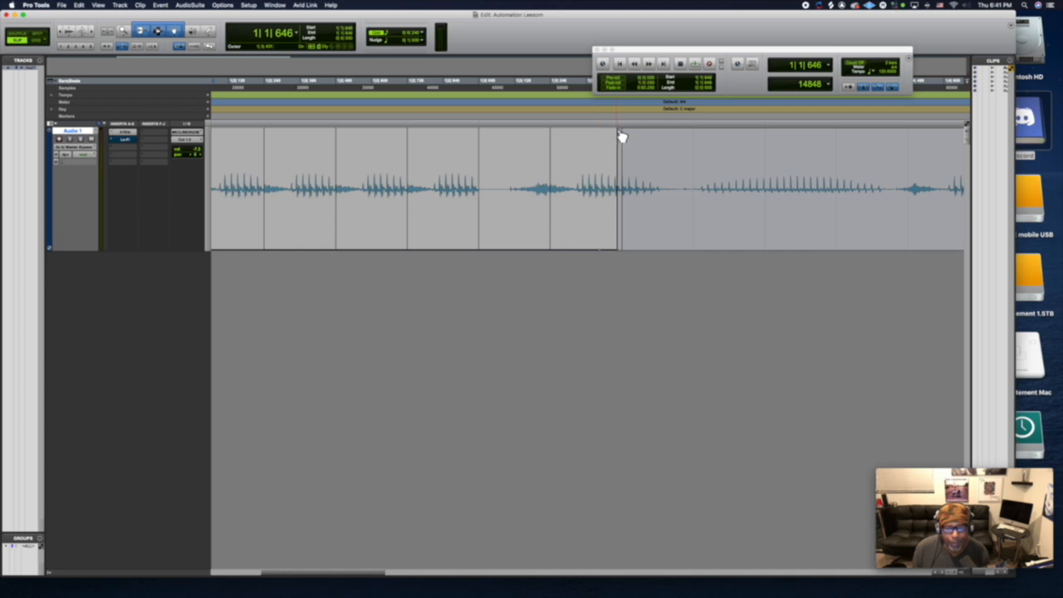
{"action": "left_click_drag", "start_coordinate": [603, 131], "coordinate": [574, 133]}
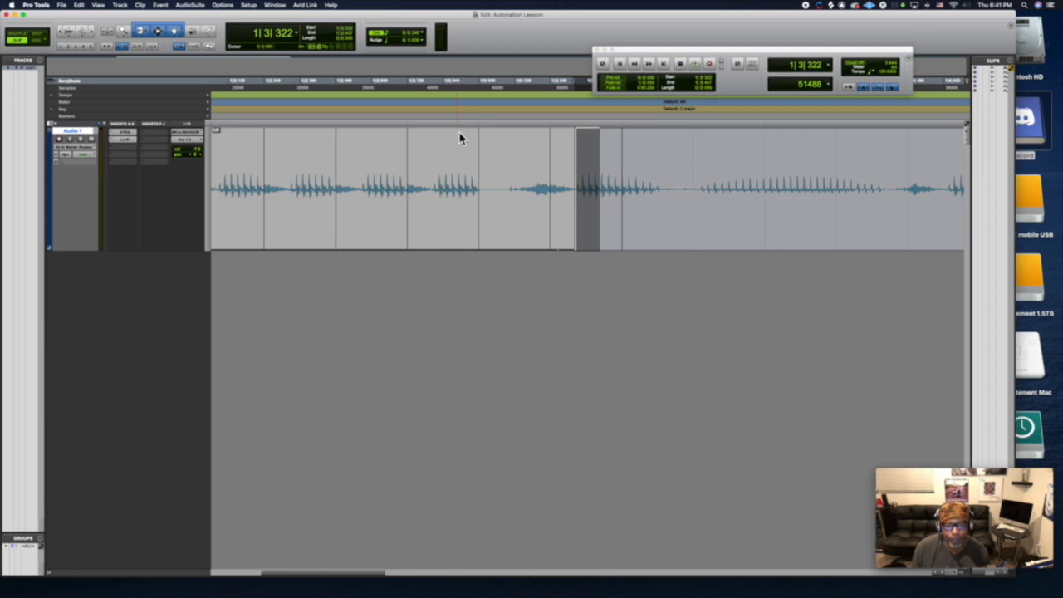
Play the moved bypass transition briefly from 1|2|861, and audition Audio 1 from 1|1|000 to the last phrase.
{"action": "left_click", "coordinate": [451, 188]}
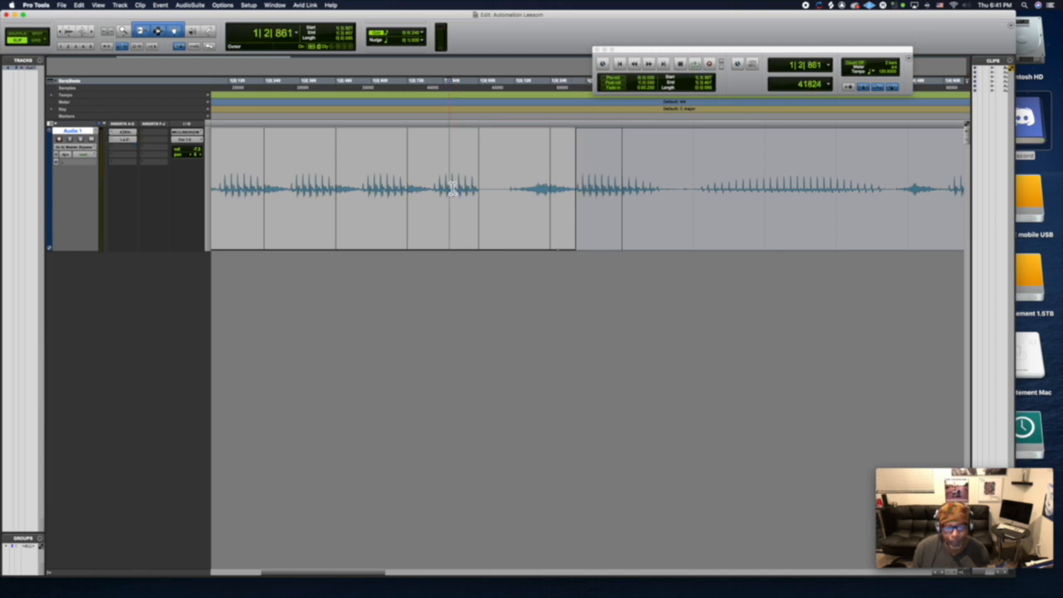
{"action": "key", "text": "space"}
{"action": "key", "text": "space"}
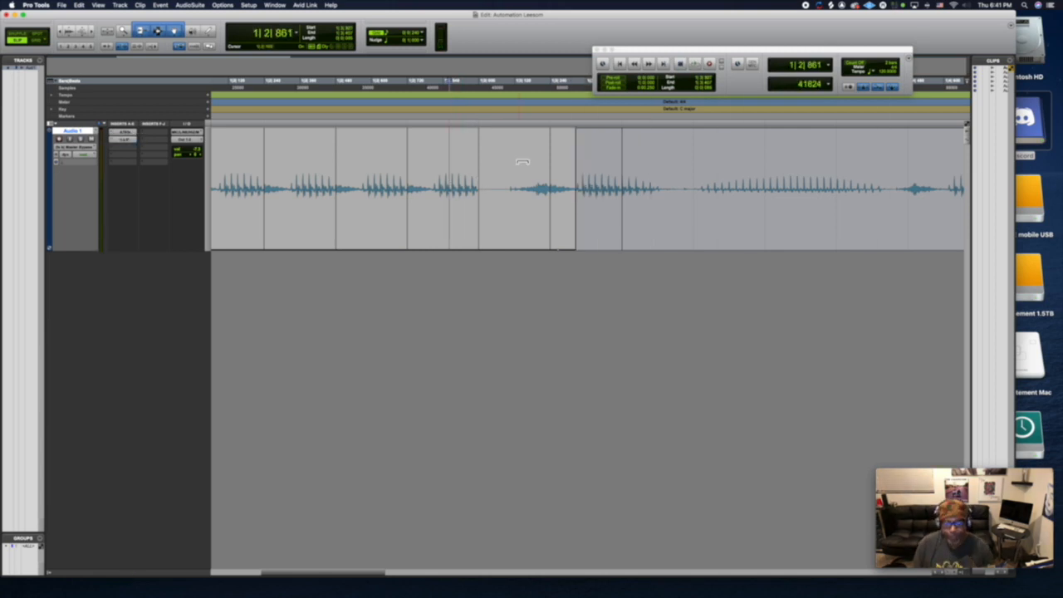
{"action": "key", "text": "r"}
{"action": "key", "text": "r"}
{"action": "key", "text": "Return"}
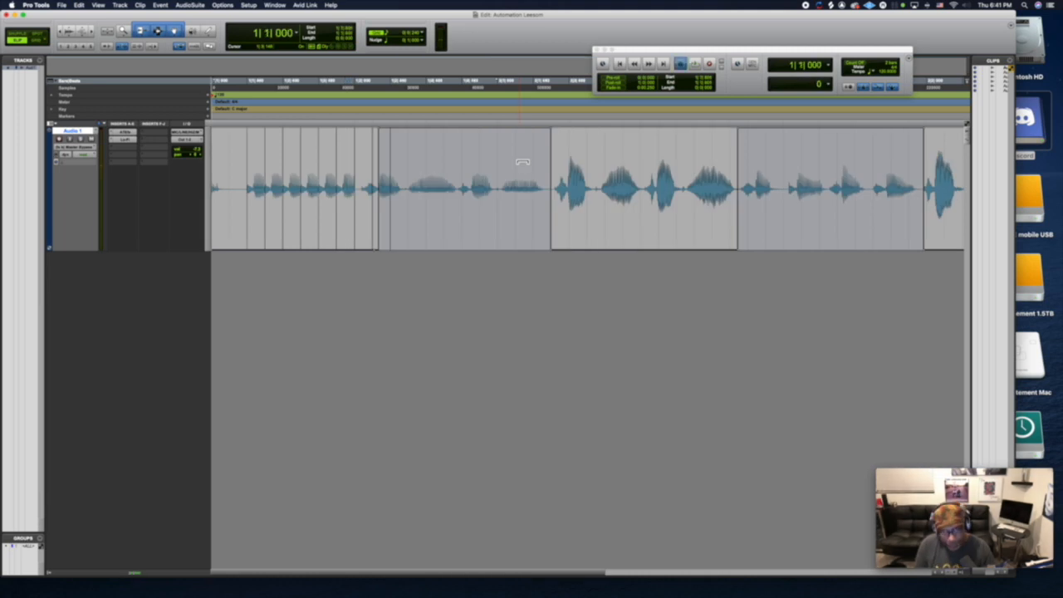
{"action": "key", "text": "space"}
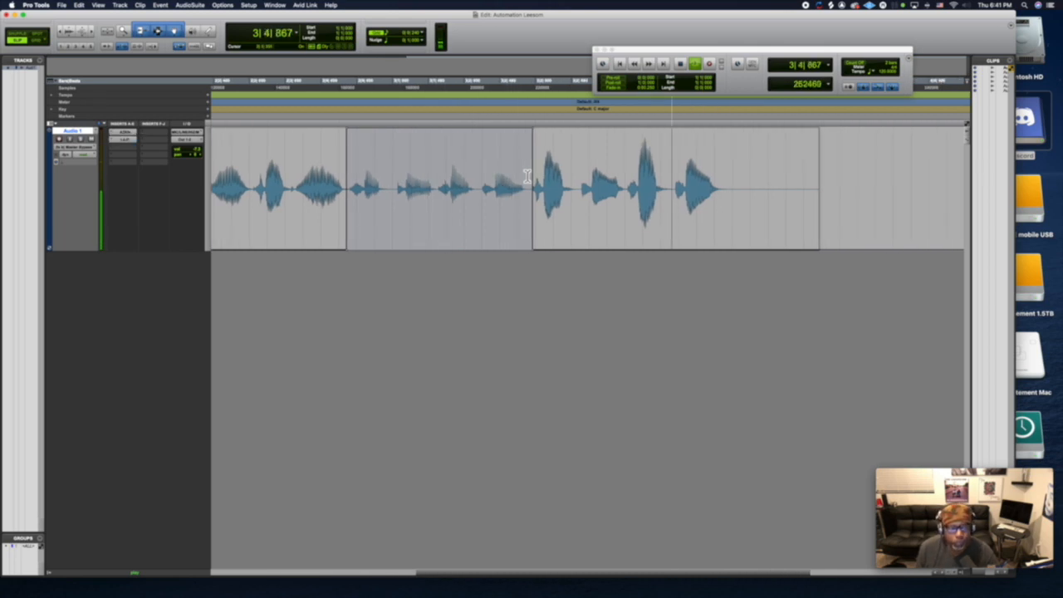
{"action": "key", "text": "space"}
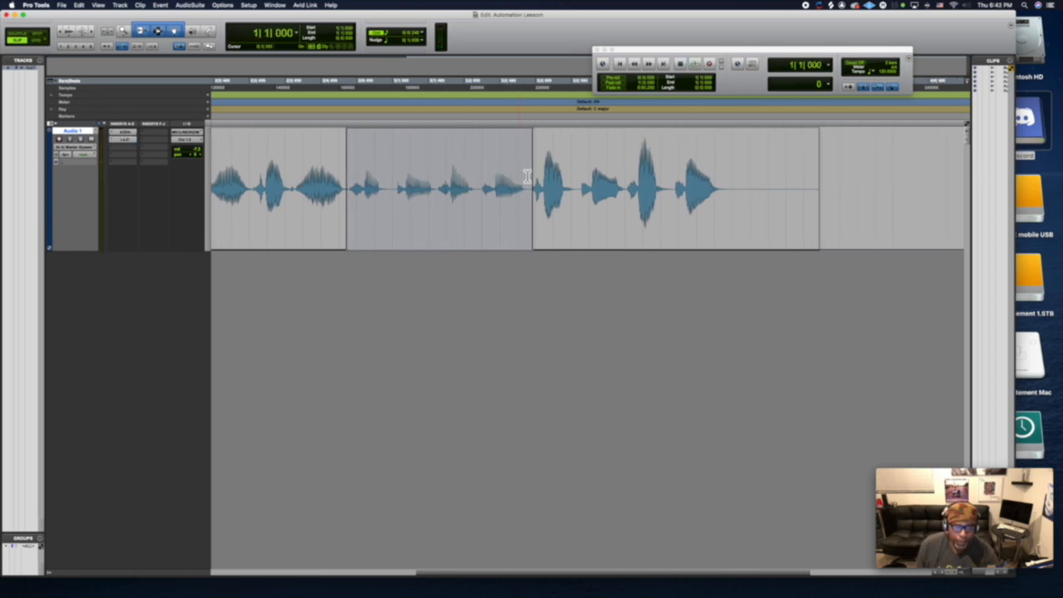